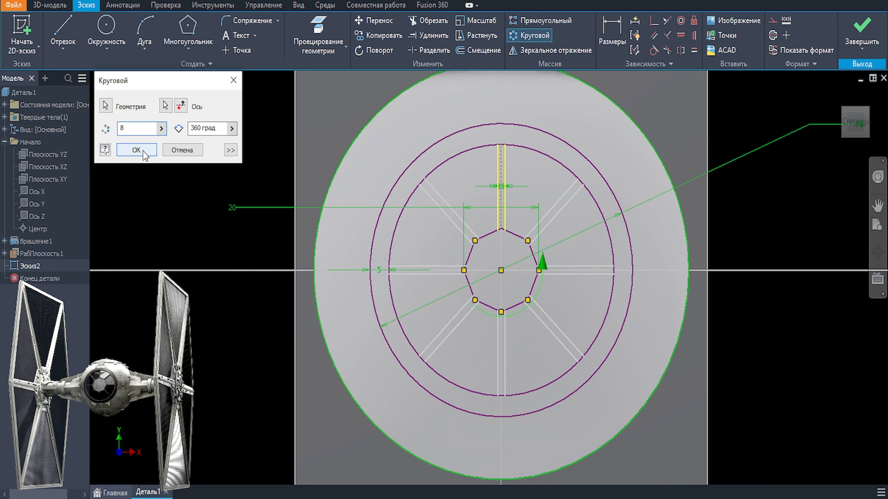
# Pattern the spoke lines 8 times over 360 degrees around the window centre and offset the central octagon inward
pyautogui.click(137, 150)
pyautogui.scroll(5, 571, 254)
pyautogui.press('o')
pyautogui.click(512, 227)
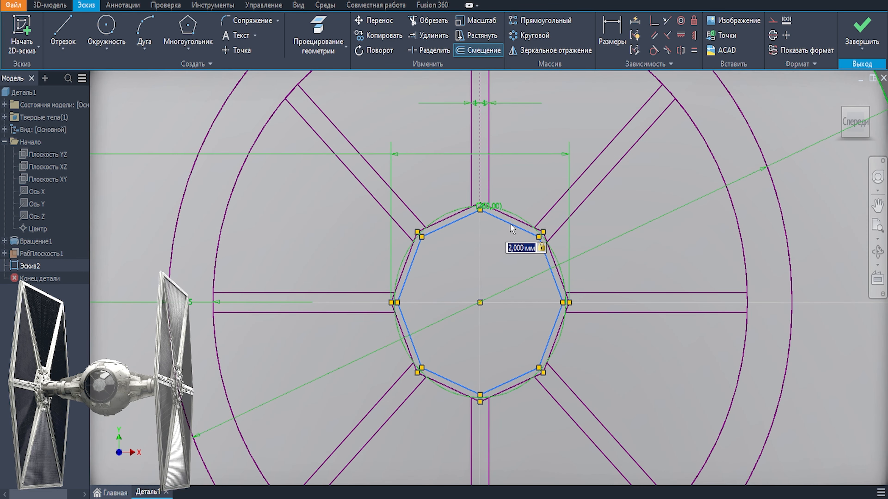
pyautogui.click(508, 235)
# Dimension the octagon's offset as 1.5 mm and finish the sketch
pyautogui.press('d')
pyautogui.click(508, 234)
pyautogui.click(511, 219)
pyautogui.write('1.5')
pyautogui.press('Return')
pyautogui.scroll(-5, 477, 274)
pyautogui.click(861, 32)
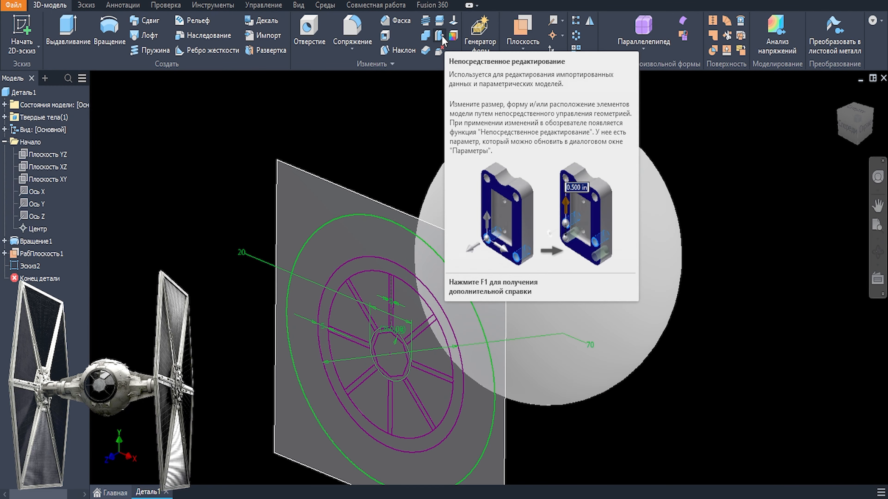
pyautogui.click(433, 64)
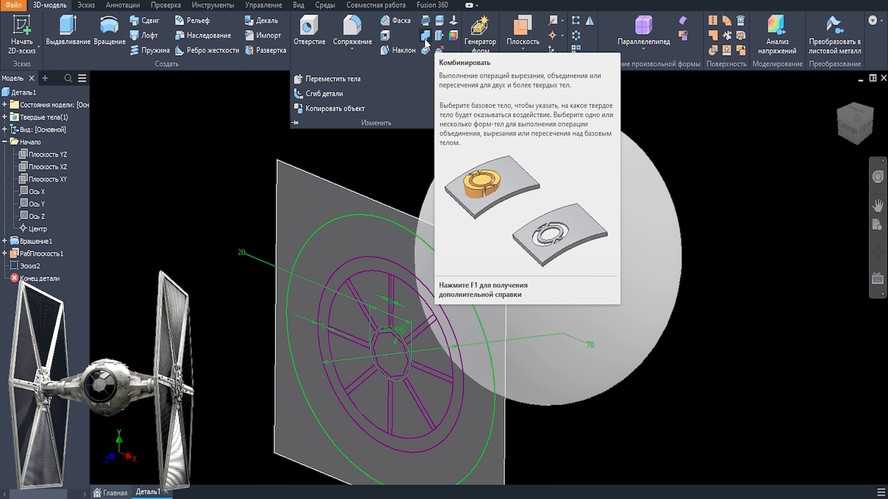
pyautogui.click(452, 37)
pyautogui.click(477, 280)
# Try to cut the eight window panes and the central octagon into the sphere, and undo that extrusion
pyautogui.press('e')
pyautogui.scroll(3, 383, 325)
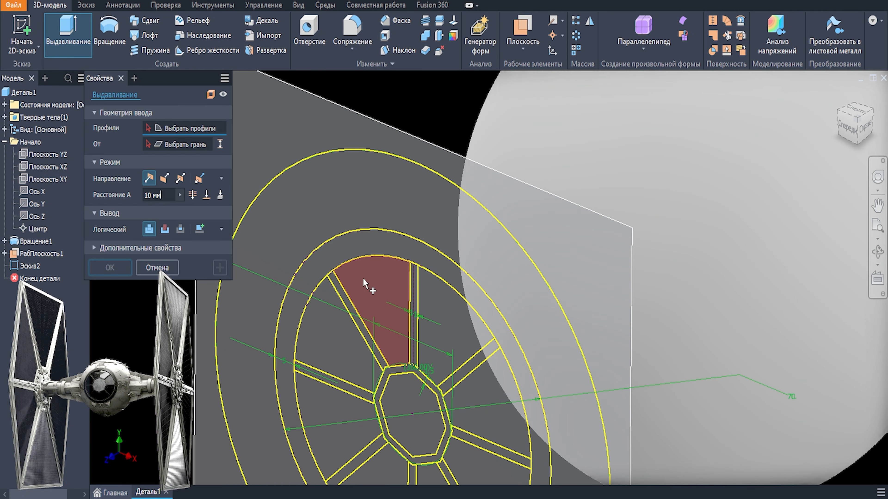
pyautogui.click(364, 280)
pyautogui.click(442, 314)
pyautogui.click(490, 398)
pyautogui.moveTo(487, 409); pyautogui.dragTo(477, 273, button='middle')
pyautogui.click(475, 360)
pyautogui.click(426, 395)
pyautogui.click(367, 375)
pyautogui.click(166, 228)
pyautogui.moveTo(425, 132); pyautogui.dragTo(520, 92)
pyautogui.moveTo(736, 255); pyautogui.dragTo(680, 378, button='middle')
pyautogui.moveTo(462, 198); pyautogui.dragTo(520, 167)
pyautogui.press('Return')
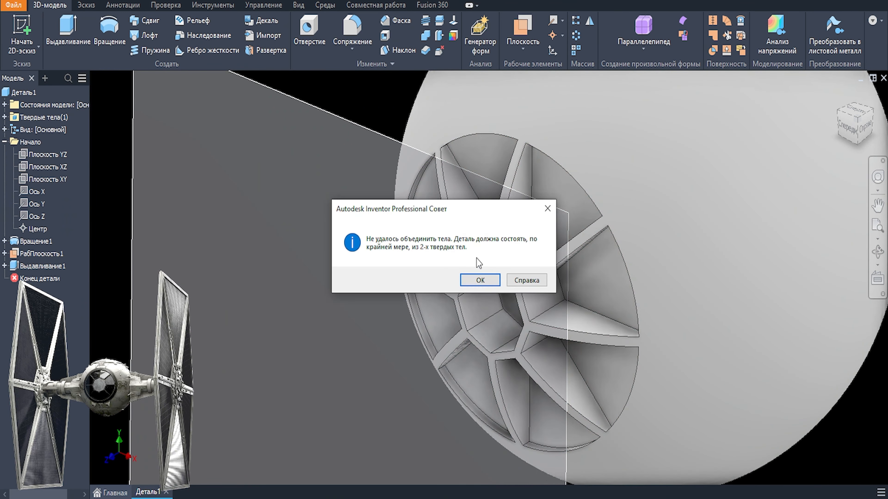
pyautogui.click(481, 281)
pyautogui.hotkey('ctrl', 'z')
# Try to cut the eight panes and the central octagon from the sketch plane up to the sphere's surface
pyautogui.press('e')
pyautogui.click(311, 298)
pyautogui.click(264, 350)
pyautogui.click(275, 413)
pyautogui.moveTo(350, 416); pyautogui.dragTo(351, 307, button='middle')
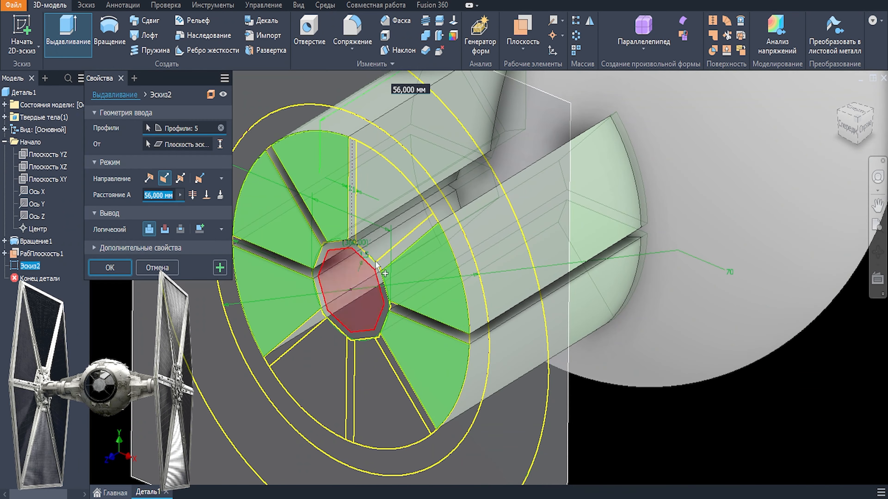
pyautogui.click(319, 374)
pyautogui.click(346, 302)
pyautogui.click(206, 195)
pyautogui.click(602, 135)
pyautogui.scroll(-3, 556, 185)
pyautogui.scroll(3, 555, 186)
pyautogui.moveTo(555, 187); pyautogui.dragTo(512, 299, button='middle')
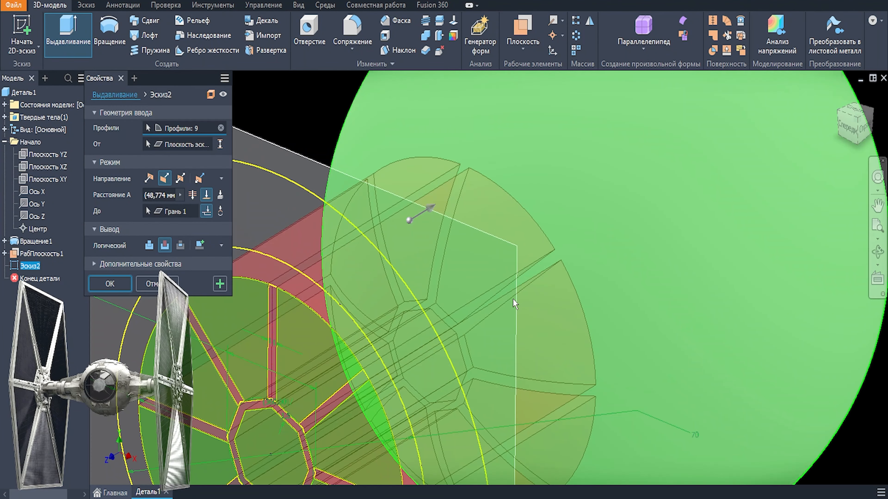
pyautogui.click(154, 198)
pyautogui.click(154, 199)
pyautogui.press('BackSpace')
pyautogui.write('9')
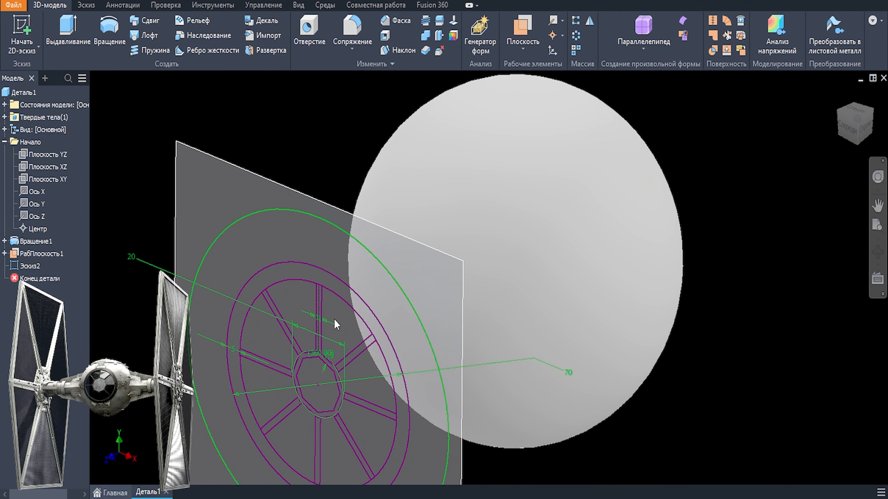
# Extrude the window's outer ring, spokes and octagon rim 67.5 mm into the sphere as a join
pyautogui.press('e')
pyautogui.scroll(-3, 430, 306)
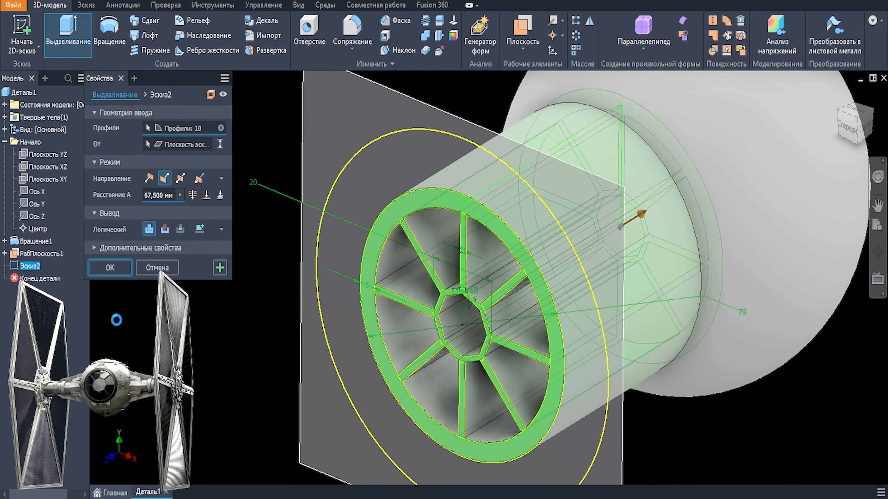
pyautogui.click(110, 267)
# Sketch on the YZ plane an outward offset of the sphere's outline and a rectangle enclosing the whole model
pyautogui.rightClick(41, 154)
pyautogui.click(70, 191)
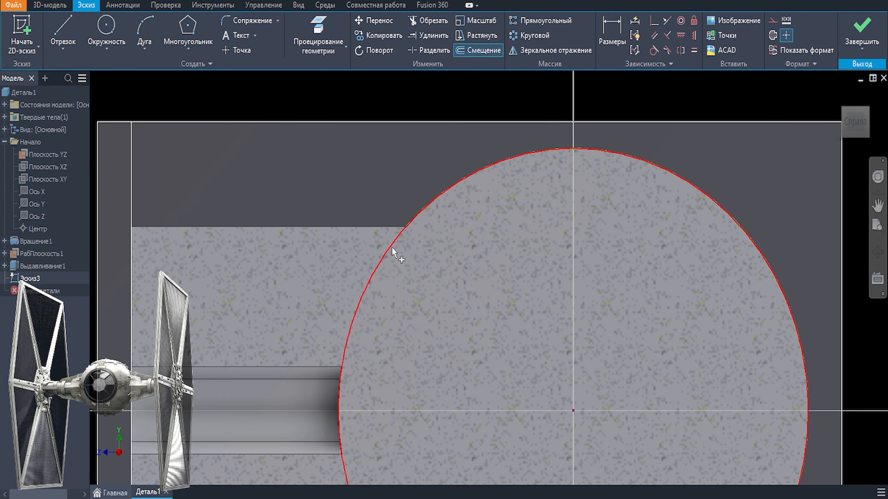
pyautogui.click(384, 246)
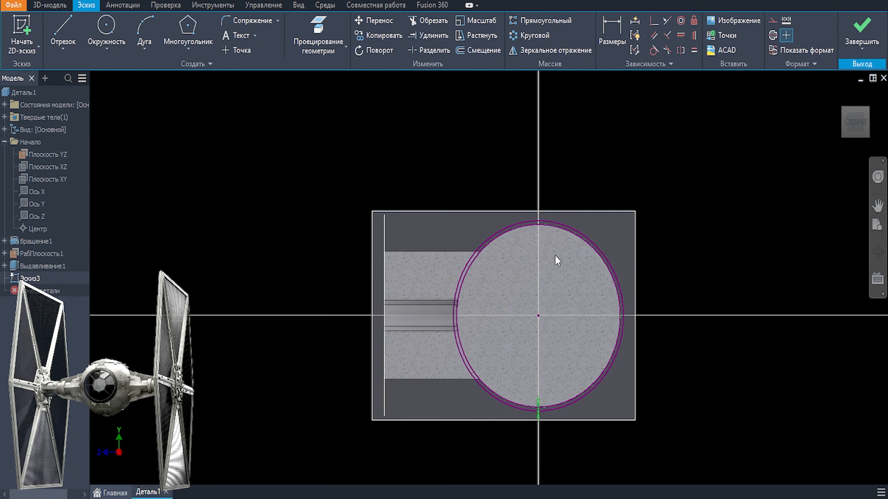
pyautogui.click(188, 31)
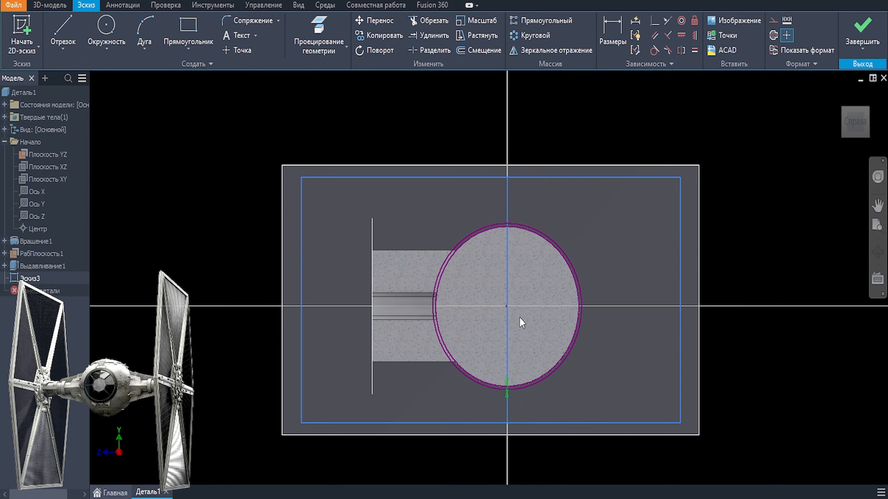
# Revolve-cut the region between the rectangle and the offset circle through 360 degrees to trim the protruding window frame
pyautogui.press('r')
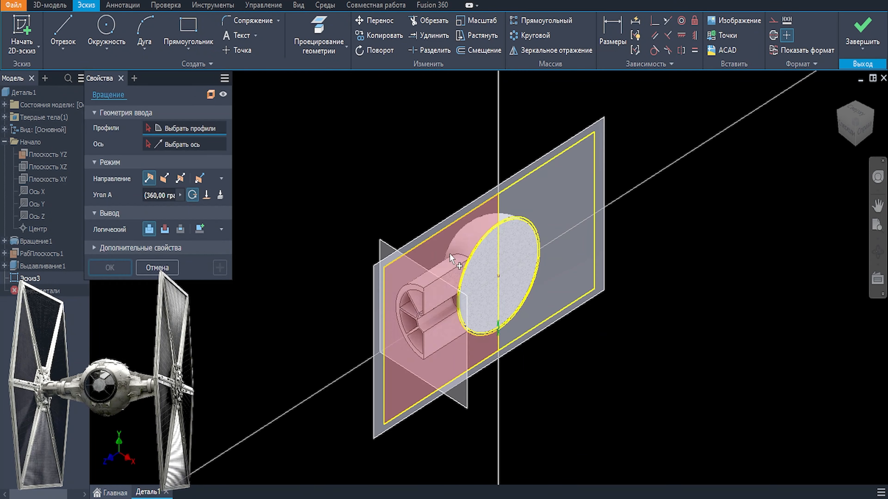
pyautogui.click(495, 248)
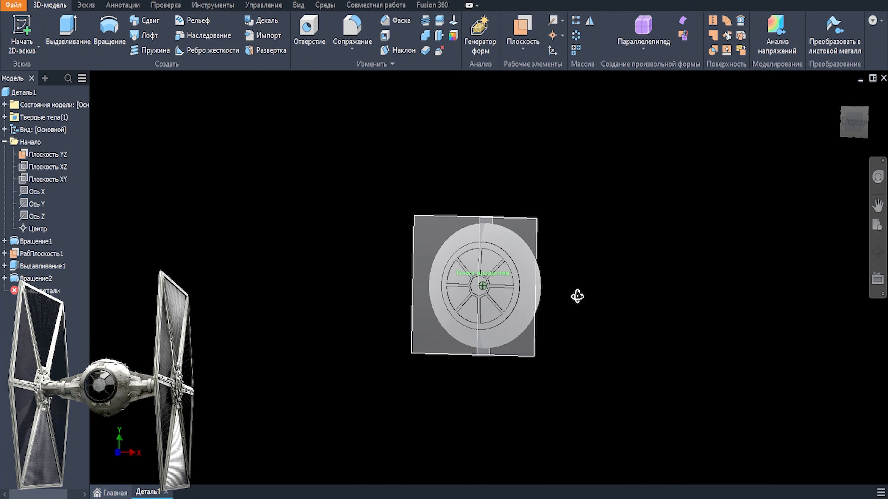
pyautogui.keyDown('shift'); pyautogui.moveTo(577, 297); pyautogui.dragTo(470, 330, button='middle'); pyautogui.keyUp('shift')
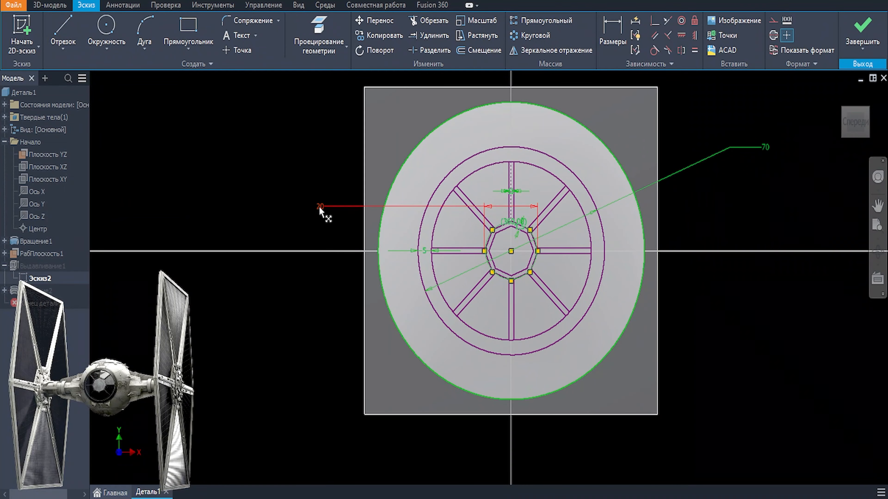
# Set the window ring's width to 3 mm in the frame extrusion's sketch
pyautogui.scroll(3, 590, 221)
pyautogui.doubleClick(278, 282)
pyautogui.write('3')
pyautogui.press('Return')
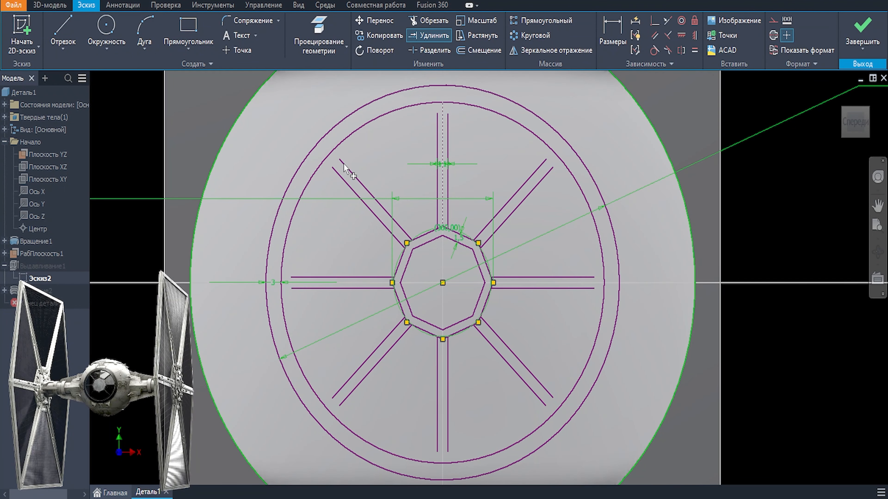
# Extend the spoke lines to the ring's inner circle and update the frame extrusion's profile selection at the central octagon
pyautogui.scroll(3, 448, 120)
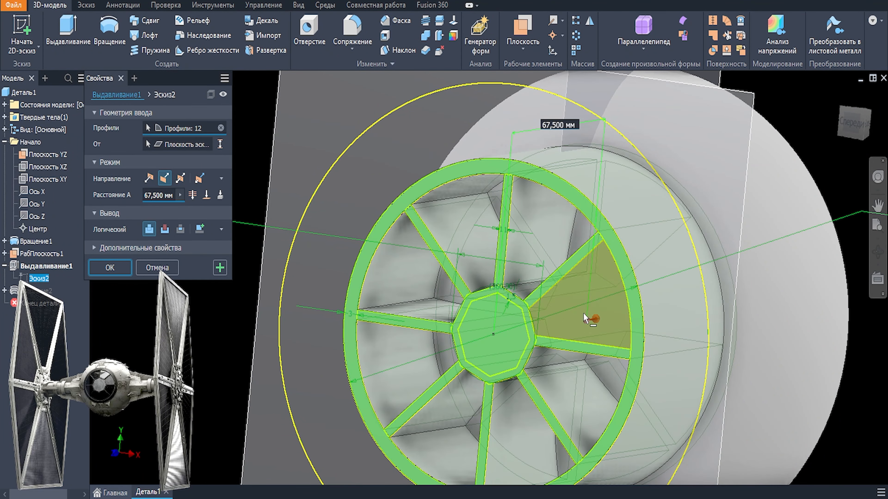
pyautogui.click(501, 337)
pyautogui.press('Return')
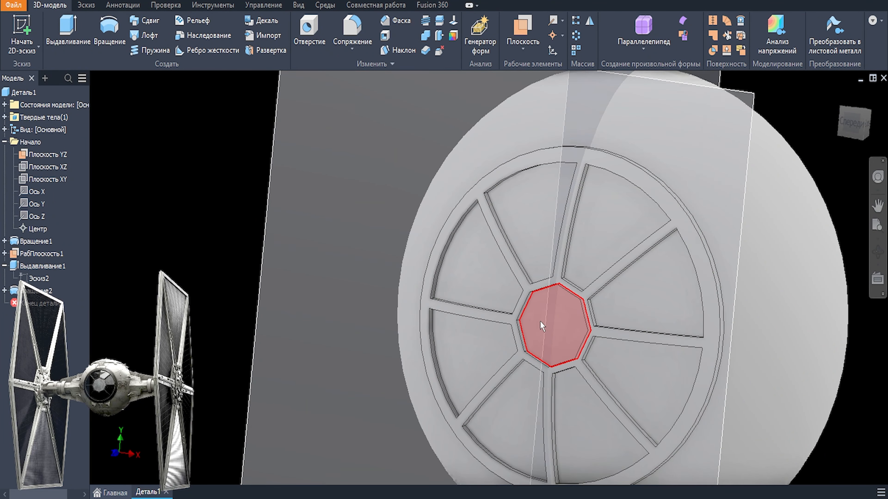
# Hide the work plane in front of the sphere and start a sketch on the XY plane
pyautogui.rightClick(389, 150)
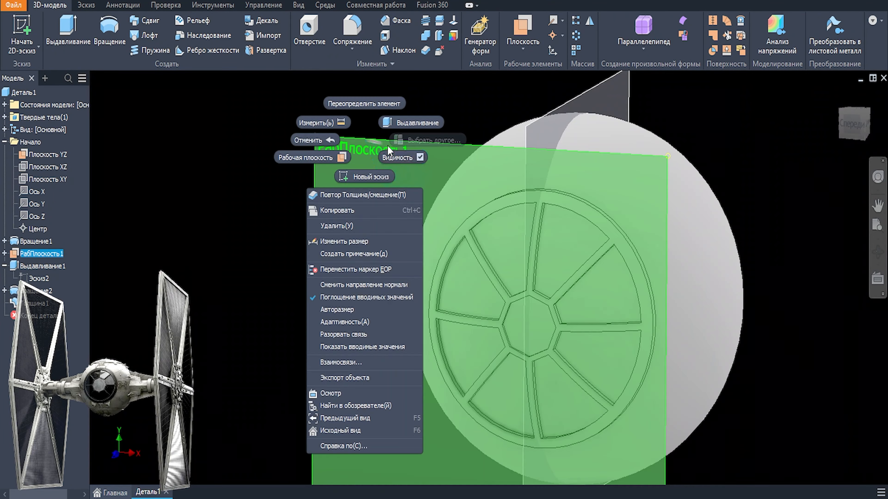
pyautogui.click(365, 177)
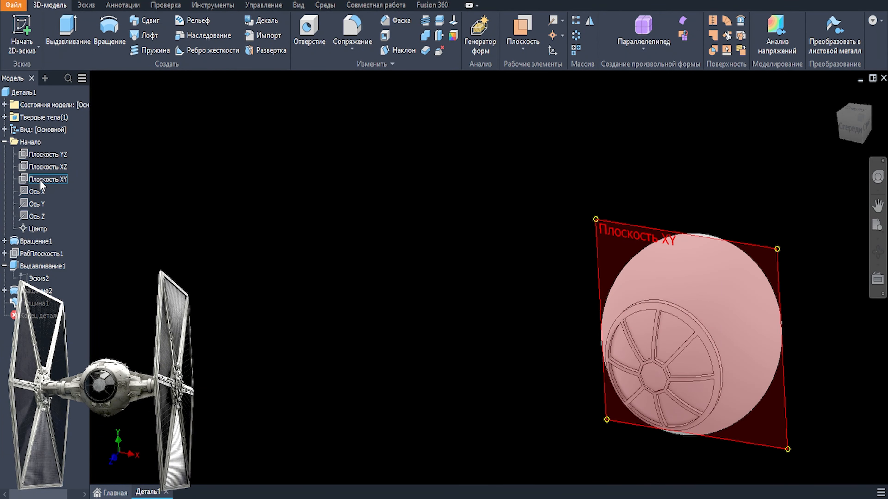
pyautogui.click(625, 230)
pyautogui.click(639, 214)
# Project the window ring's outer edge and offset it slightly outward, with the model sliced at the sketch plane
pyautogui.click(319, 34)
pyautogui.click(514, 340)
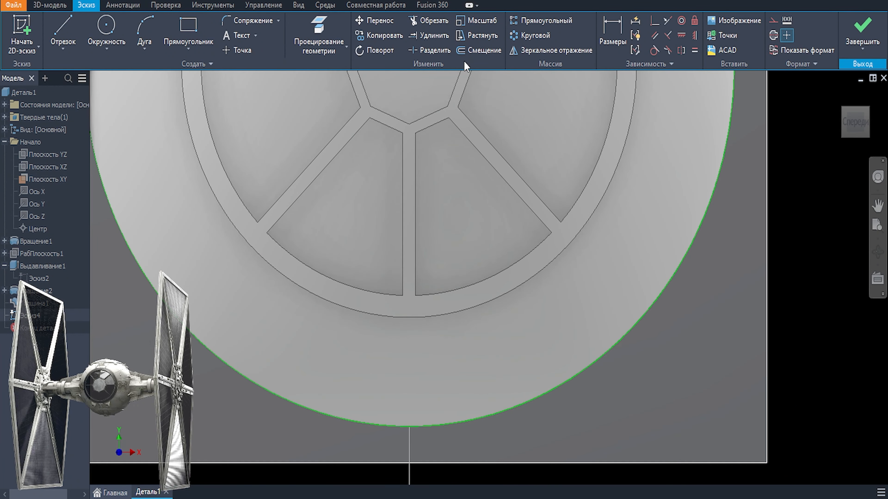
pyautogui.click(474, 51)
pyautogui.click(505, 296)
pyautogui.click(509, 302)
pyautogui.press('Escape')
pyautogui.press('F7')
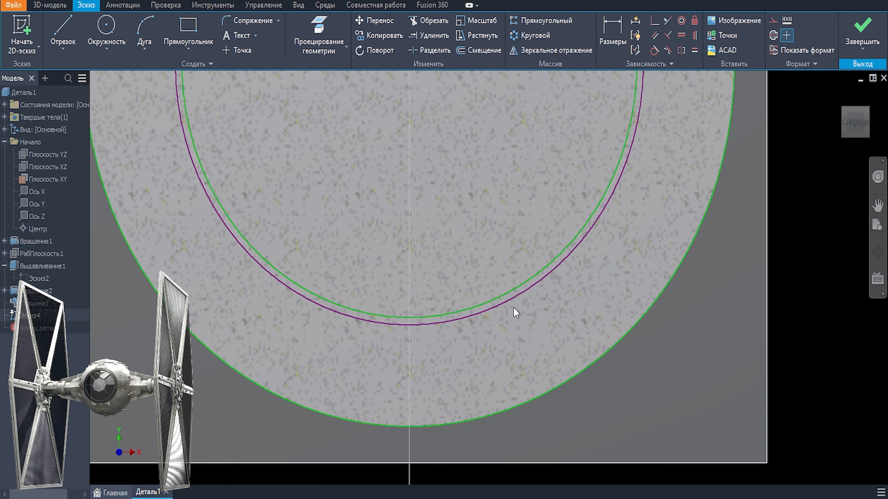
# Draw three connected lines forming a small tapered block outline below the offset circle, starting and ending on that circle
pyautogui.scroll(-4, 514, 307)
pyautogui.scroll(5, 479, 272)
pyautogui.press('l')
pyautogui.click(468, 255)
pyautogui.click(476, 291)
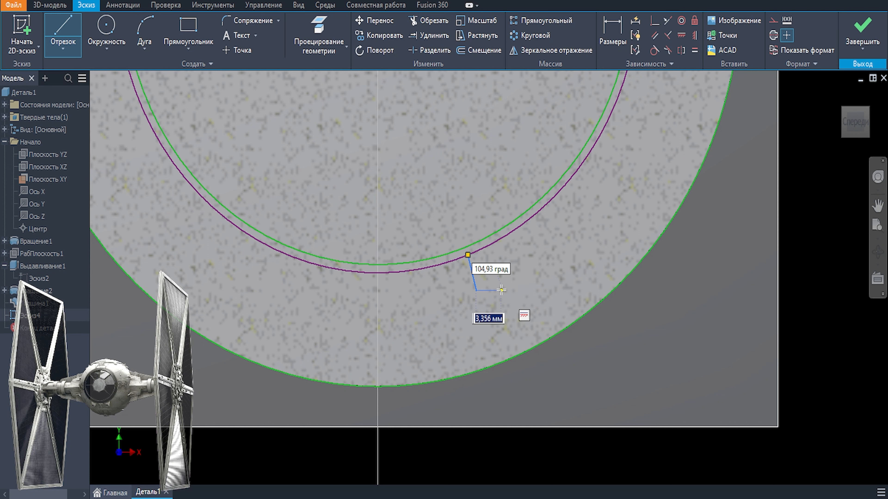
pyautogui.click(505, 285)
pyautogui.click(513, 230)
pyautogui.press('Escape')
pyautogui.scroll(3, 487, 278)
pyautogui.press('c')
pyautogui.click(489, 275)
pyautogui.press('Escape')
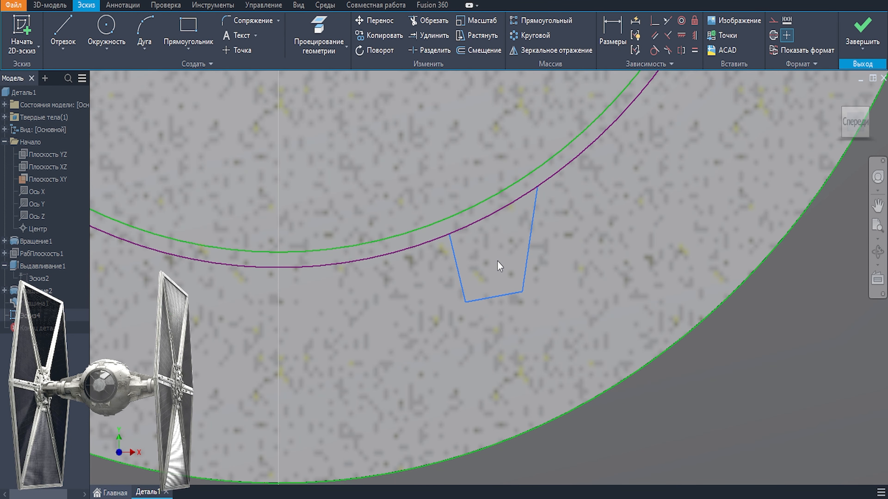
# Extrude the small tapered profile 34.5 mm towards the window side, joined to the sphere
pyautogui.scroll(-2, 500, 267)
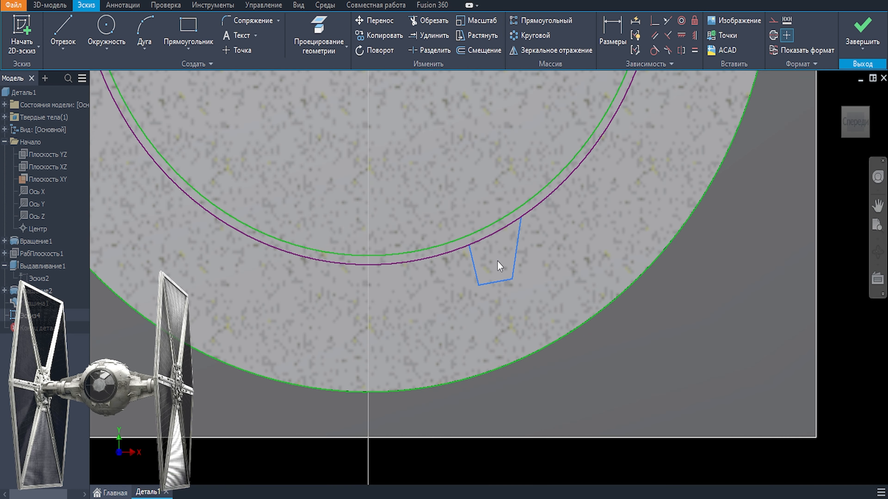
pyautogui.press('e')
pyautogui.scroll(2, 716, 405)
pyautogui.click(717, 405)
pyautogui.keyDown('shift'); pyautogui.moveTo(547, 428); pyautogui.dragTo(384, 434, button='middle'); pyautogui.keyUp('shift')
pyautogui.scroll(3, 371, 436)
pyautogui.moveTo(360, 436); pyautogui.dragTo(548, 422)
pyautogui.scroll(5, 600, 398)
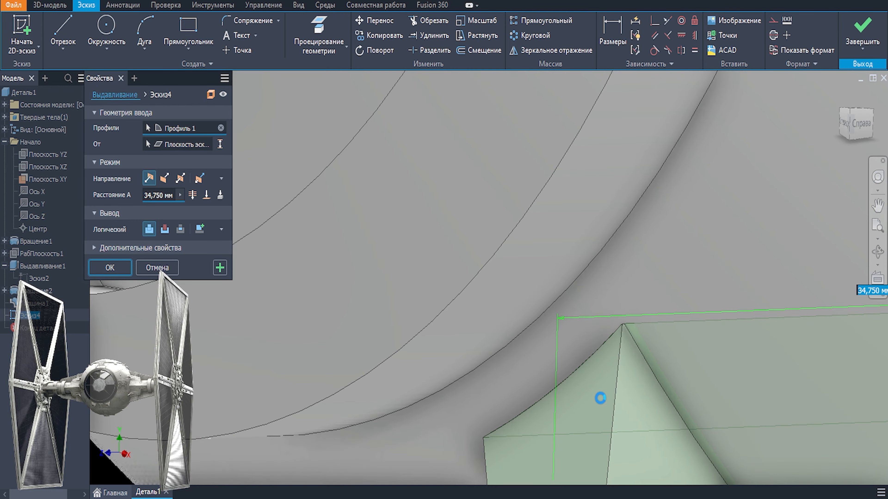
pyautogui.scroll(-3, 600, 398)
pyautogui.write('34.5')
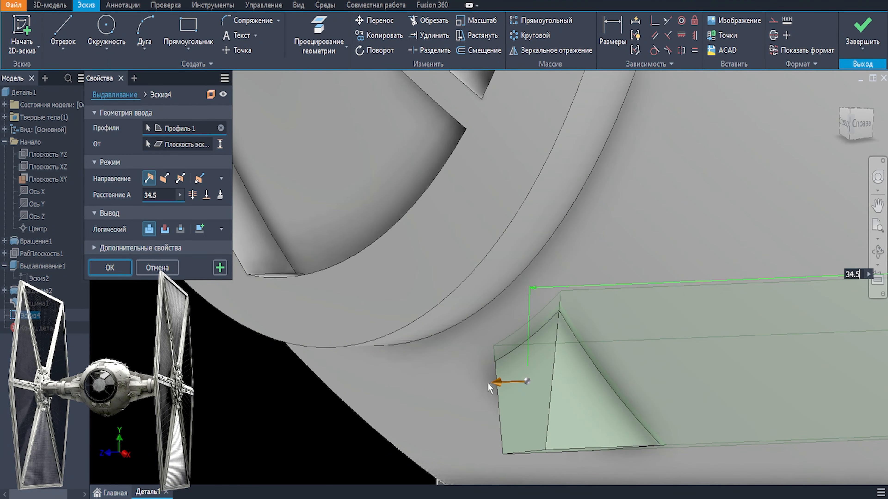
pyautogui.scroll(-3, 485, 372)
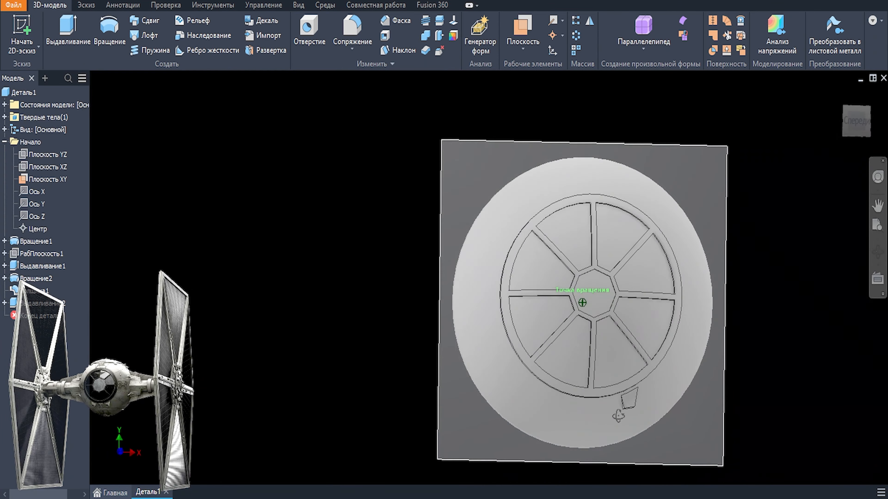
# Widen the small block by moving the left line of its sketch profile slightly outward
pyautogui.scroll(3, 618, 416)
pyautogui.moveTo(618, 416)
pyautogui.keyDown('shift'); pyautogui.mouseDown(button='middle')
pyautogui.moveTo(626, 432)
pyautogui.moveTo(633, 409)
pyautogui.mouseUp(button='middle'); pyautogui.keyUp('shift')
pyautogui.click(4, 303)
pyautogui.doubleClick(40, 316)
pyautogui.scroll(5, 653, 426)
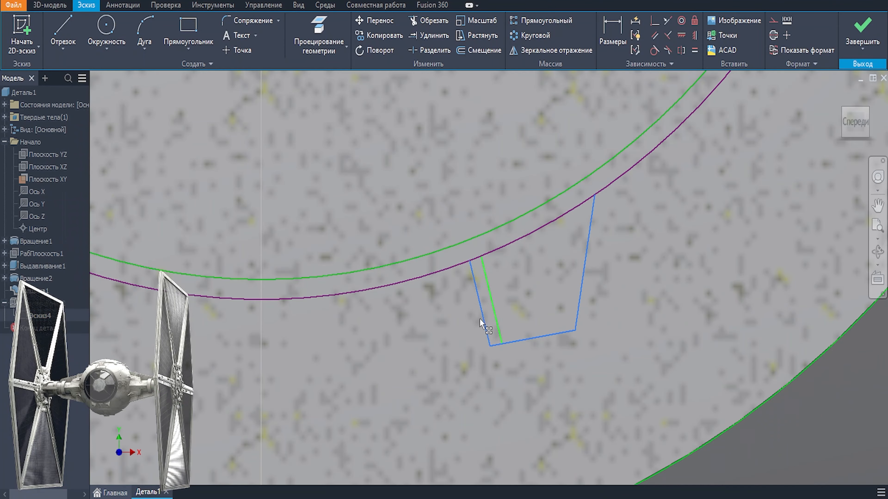
pyautogui.scroll(-5, 588, 300)
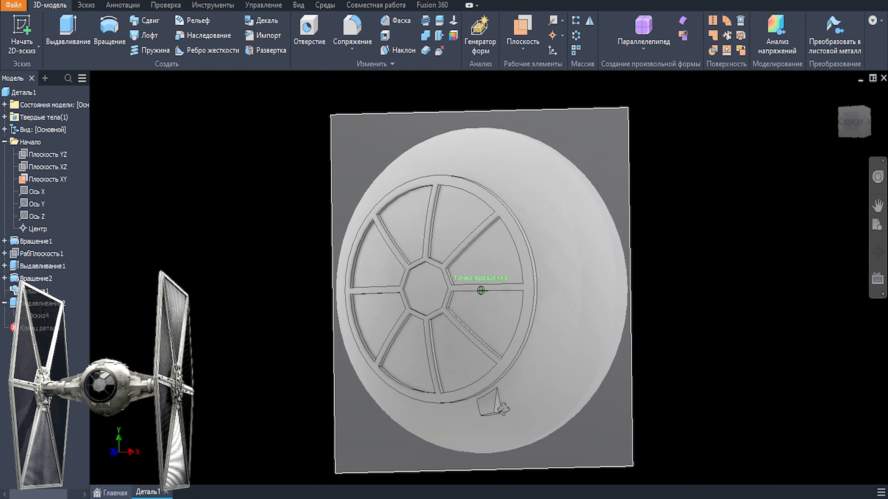
# Fillet the two lower edges of the small block with a 1 mm radius
pyautogui.click(496, 399)
pyautogui.click(490, 391)
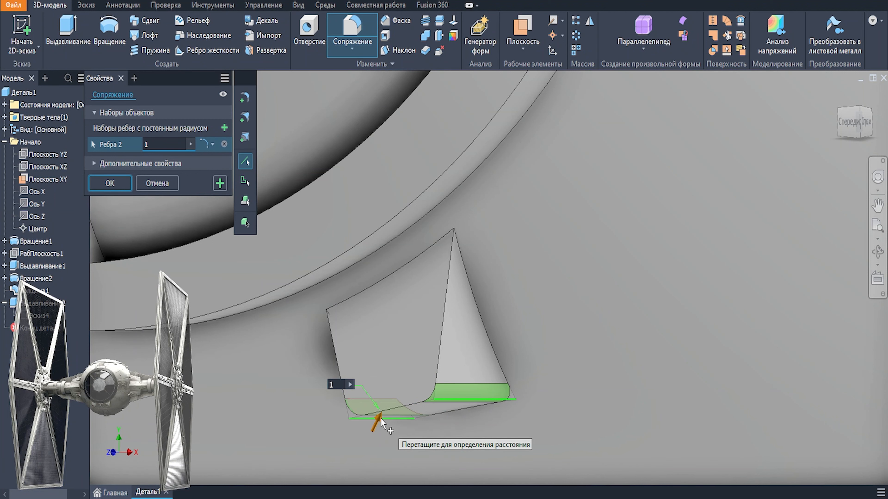
pyautogui.press('Return')
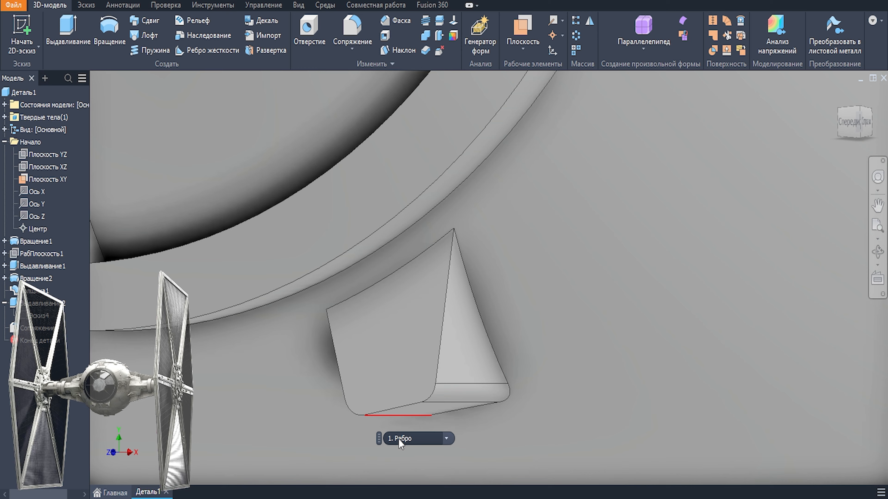
# Start a sketch on the small block's front face and draw a 2.5 mm circle inside its outline
pyautogui.scroll(-6, 527, 379)
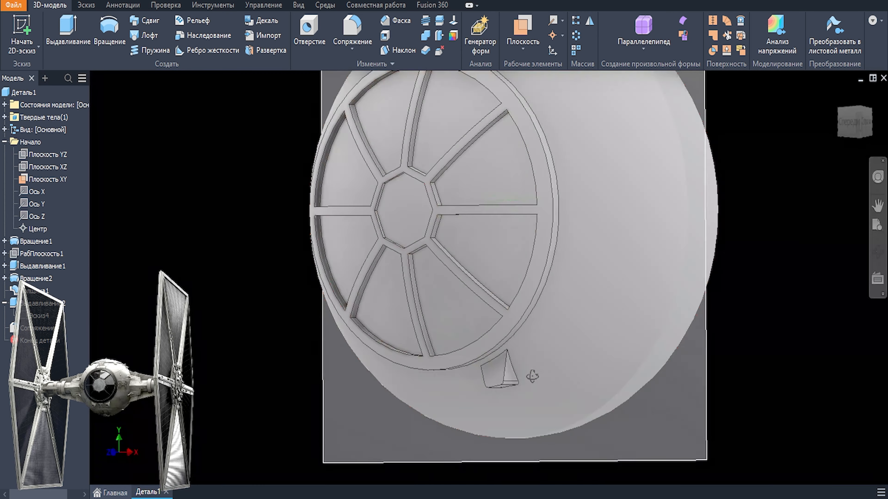
pyautogui.keyDown('shift'); pyautogui.moveTo(533, 376); pyautogui.dragTo(538, 379, button='middle'); pyautogui.keyUp('shift')
pyautogui.click(557, 399)
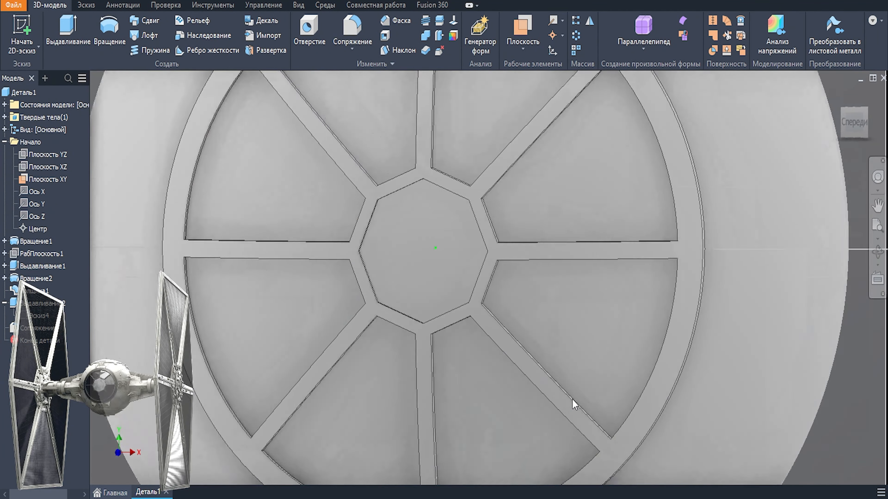
pyautogui.press('c')
pyautogui.click(439, 279)
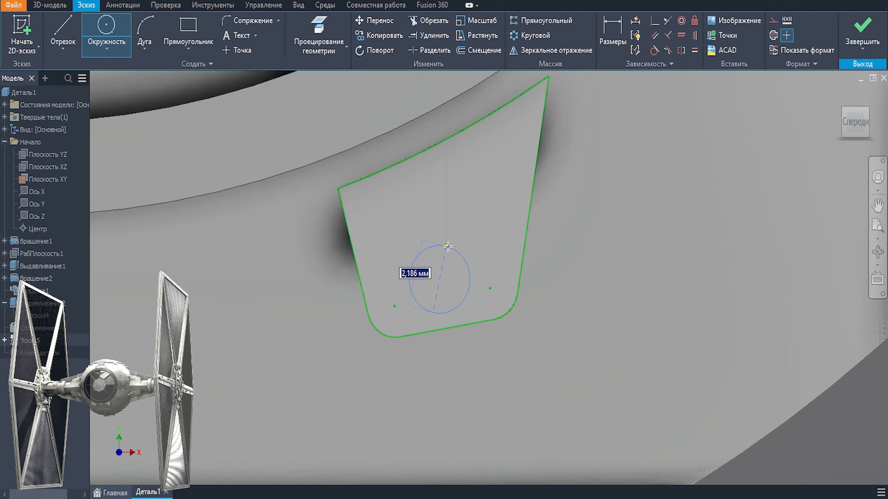
pyautogui.click(450, 247)
pyautogui.press('Escape')
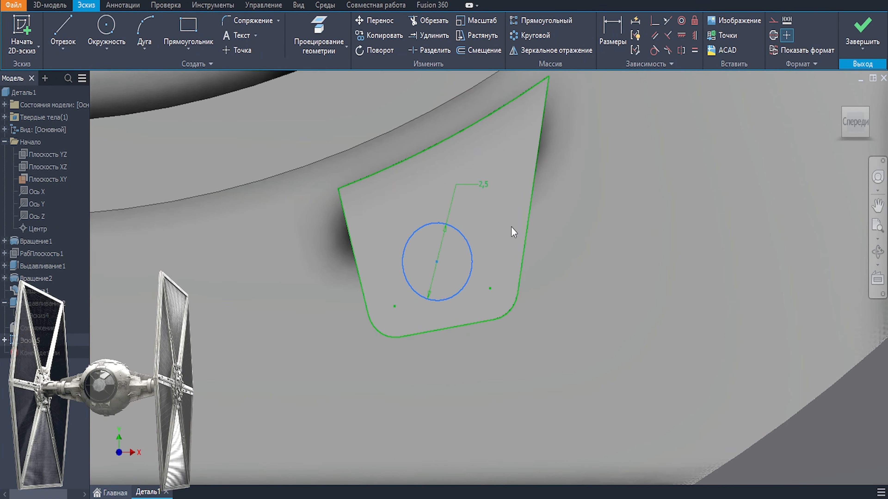
# Clear the projected block outline from the sketch and place the 2.5 mm circle slightly higher on the face
pyautogui.scroll(-5, 511, 337)
pyautogui.scroll(4, 469, 388)
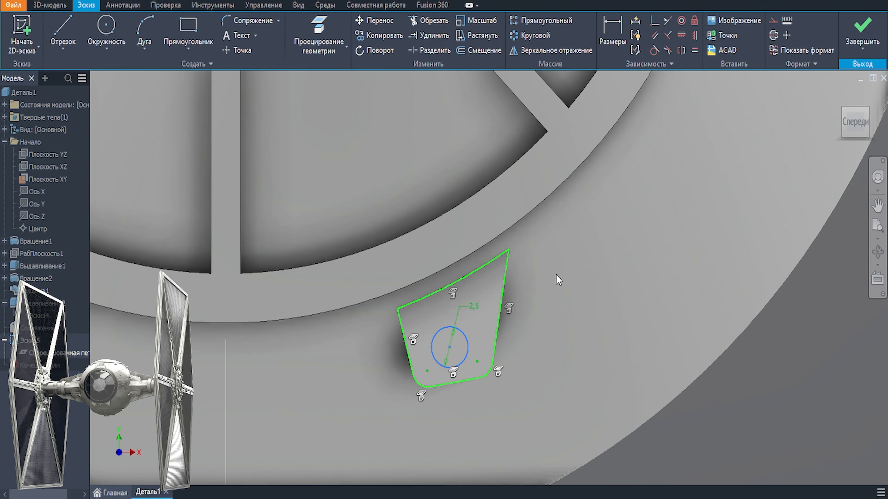
pyautogui.press('Delete')
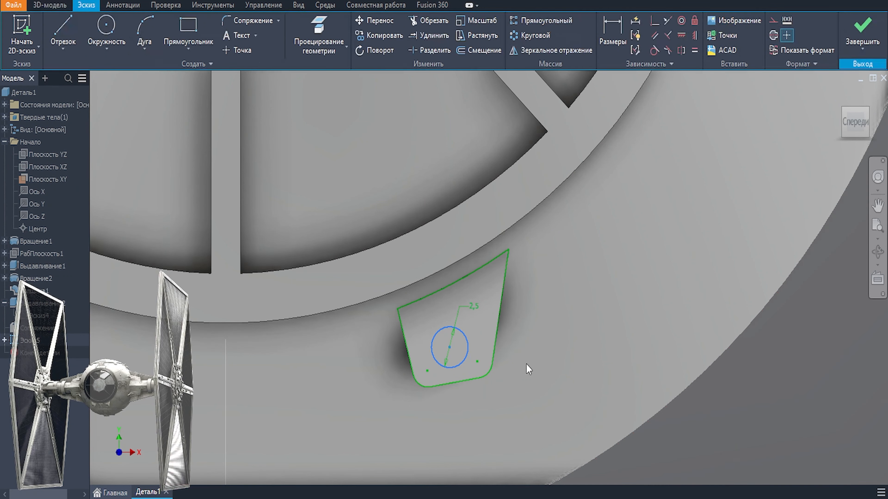
pyautogui.hotkey('ctrl', 'z')
pyautogui.hotkey('ctrl', 'z')
pyautogui.click(106, 30)
pyautogui.click(450, 340)
pyautogui.write('2,5')
pyautogui.press('Return')
pyautogui.press('Escape')
pyautogui.moveTo(449, 341); pyautogui.dragTo(449, 336)
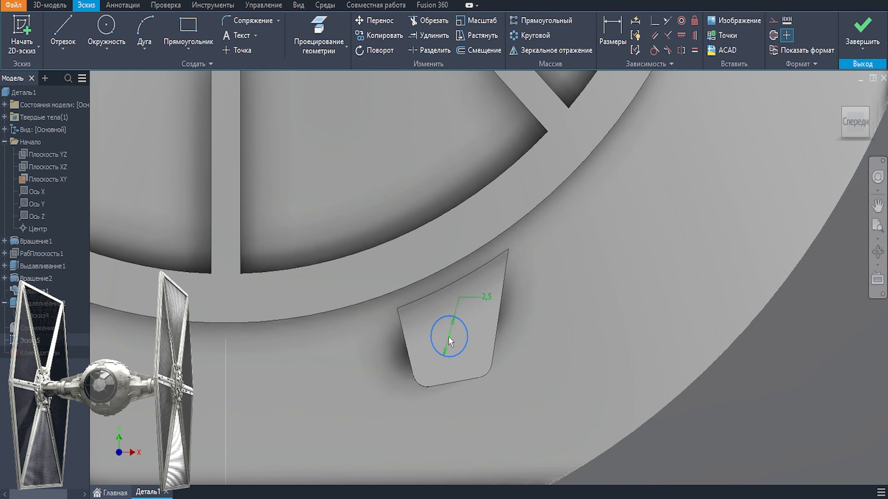
# Extrude the 2.5 mm circle outward from the block's face to form a gun barrel
pyautogui.press('e')
pyautogui.moveTo(261, 379); pyautogui.dragTo(463, 333)
pyautogui.keyDown('shift'); pyautogui.moveTo(463, 333); pyautogui.dragTo(416, 336, button='middle'); pyautogui.keyUp('shift')
pyautogui.scroll(3, 402, 308)
pyautogui.press('Return')
# Chamfer the edge where the barrel meets the block, using two distances of 1 mm and 2.3 mm
pyautogui.hotkey('ctrl', 'shift', 'k')
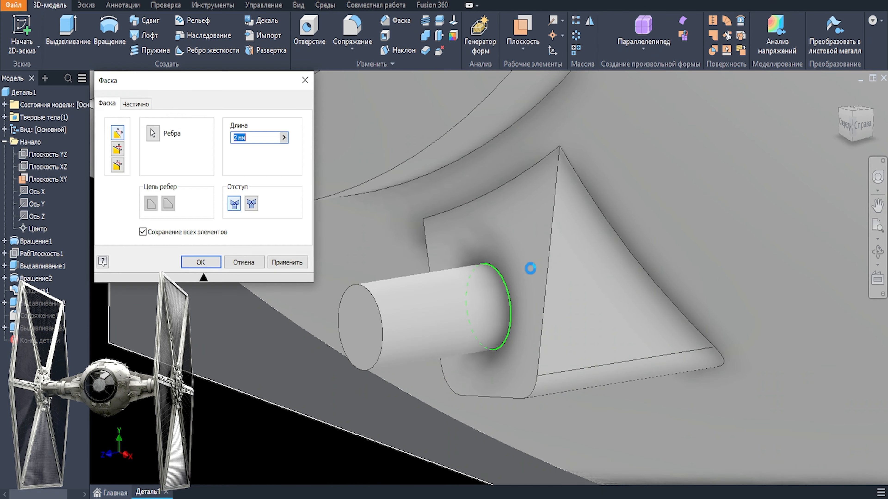
pyautogui.click(450, 289)
pyautogui.write('1')
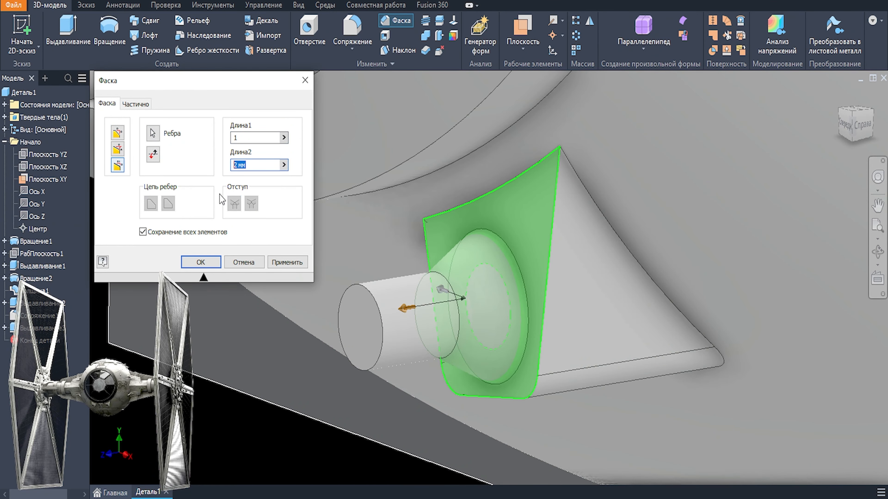
pyautogui.press('Return')
# Sketch a circle offset 0.2 mm inward from the barrel's end edge and cut it 2 mm deep into the barrel
pyautogui.press('s')
pyautogui.click(362, 327)
pyautogui.click(336, 36)
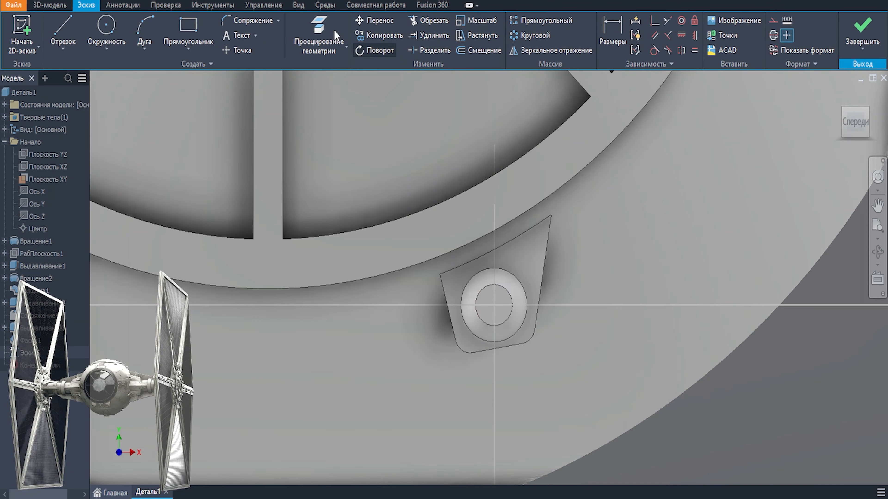
pyautogui.click(493, 286)
pyautogui.scroll(5, 493, 269)
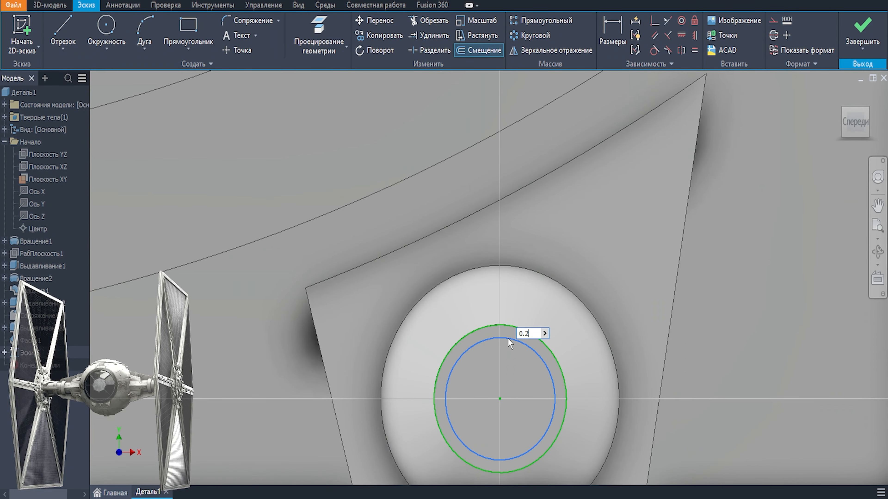
pyautogui.write('2')
pyautogui.press('Return')
pyautogui.write('e2')
pyautogui.press('Return')
pyautogui.scroll(3, 369, 334)
pyautogui.click(371, 253)
pyautogui.click(382, 243)
pyautogui.scroll(3, 352, 256)
pyautogui.write('0.1')
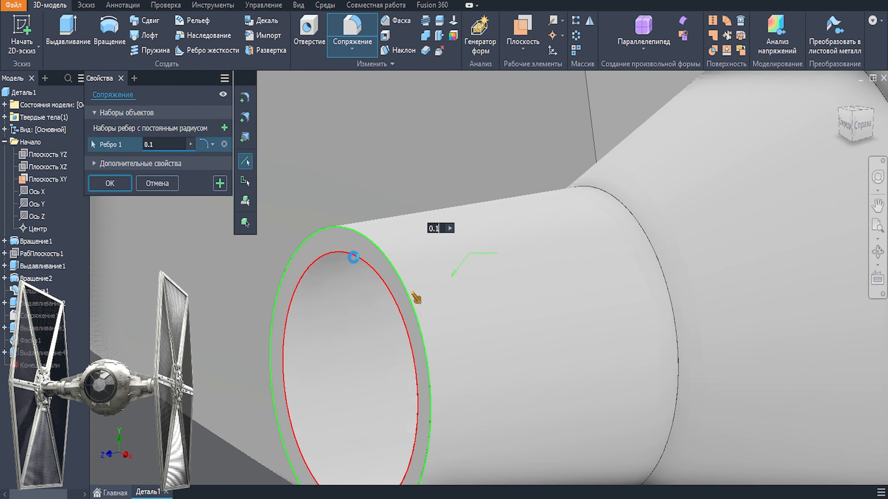
pyautogui.click(353, 257)
pyautogui.scroll(-6, 470, 370)
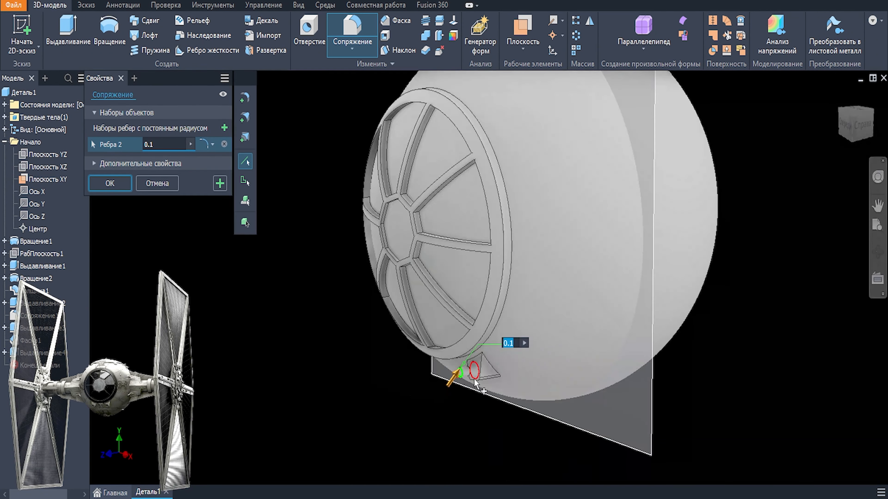
pyautogui.scroll(3, 477, 385)
pyautogui.click(116, 186)
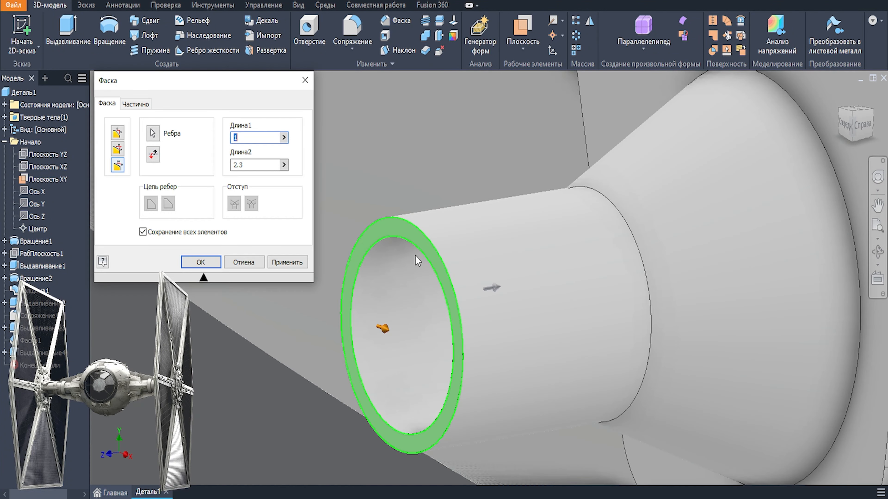
# Chamfer the outer and inner edges of the barrel's open end with two distances of 0.1 mm and 1.5 mm
pyautogui.write('0.1')
pyautogui.moveTo(495, 290); pyautogui.dragTo(473, 287)
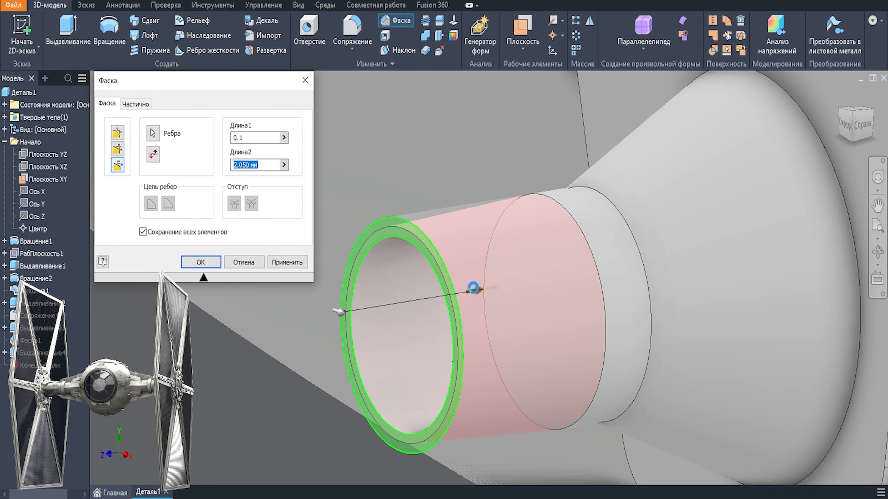
pyautogui.write('1.5')
pyautogui.click(288, 262)
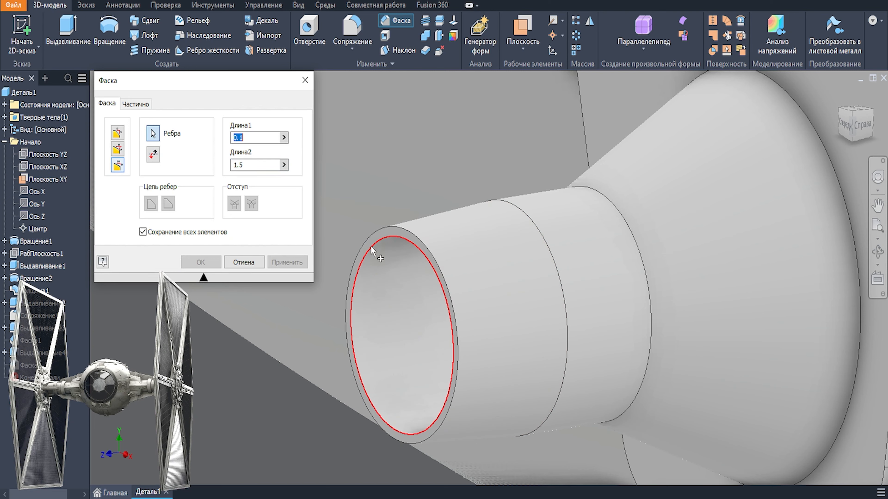
pyautogui.click(371, 247)
pyautogui.scroll(3, 451, 301)
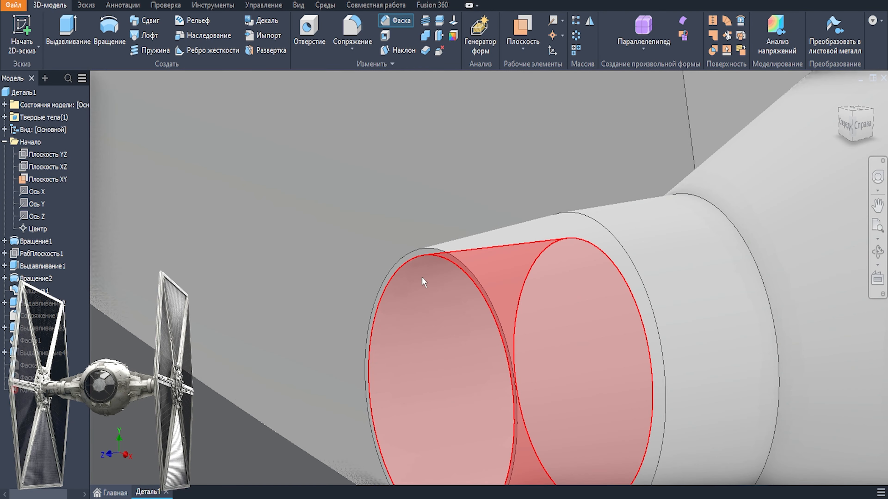
# Fillet the edge where the barrel's tapered tip meets its cylindrical part with a 10 mm radius
pyautogui.scroll(-5, 422, 277)
pyautogui.click(507, 372)
pyautogui.write('10')
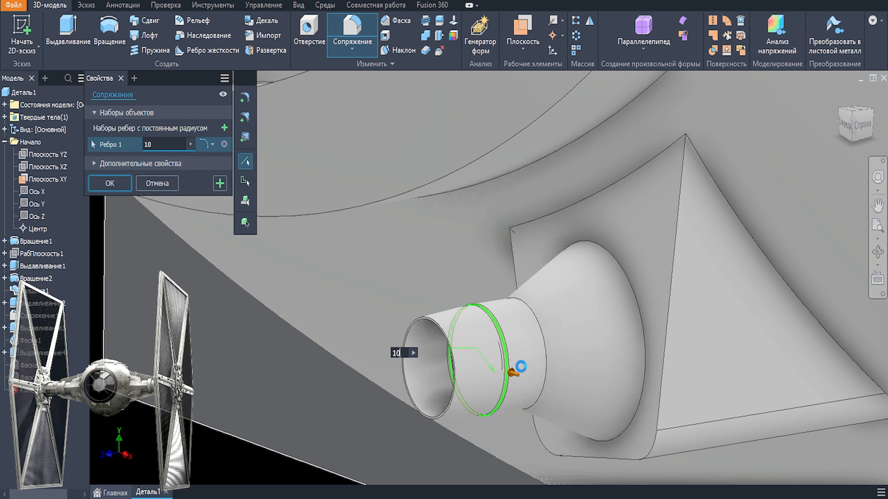
pyautogui.press('Return')
# Start a sketch on the XY plane, slice the model at that plane and project the sphere's circular outline
pyautogui.scroll(-5, 523, 372)
pyautogui.keyDown('shift'); pyautogui.moveTo(529, 400); pyautogui.dragTo(638, 395); pyautogui.keyUp('shift')
pyautogui.scroll(-3, 639, 395)
pyautogui.keyDown('shift'); pyautogui.moveTo(638, 395); pyautogui.dragTo(599, 394, button='middle'); pyautogui.keyUp('shift')
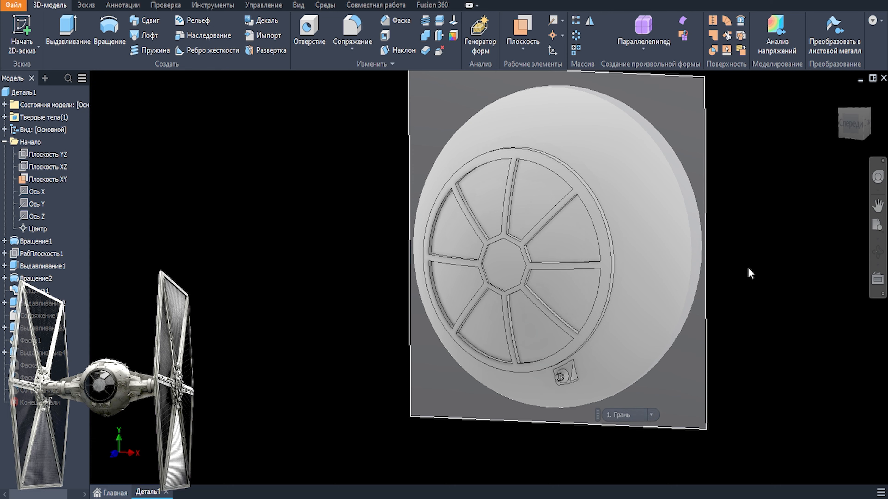
pyautogui.moveTo(750, 273); pyautogui.dragTo(678, 291, button='middle')
pyautogui.click(547, 94)
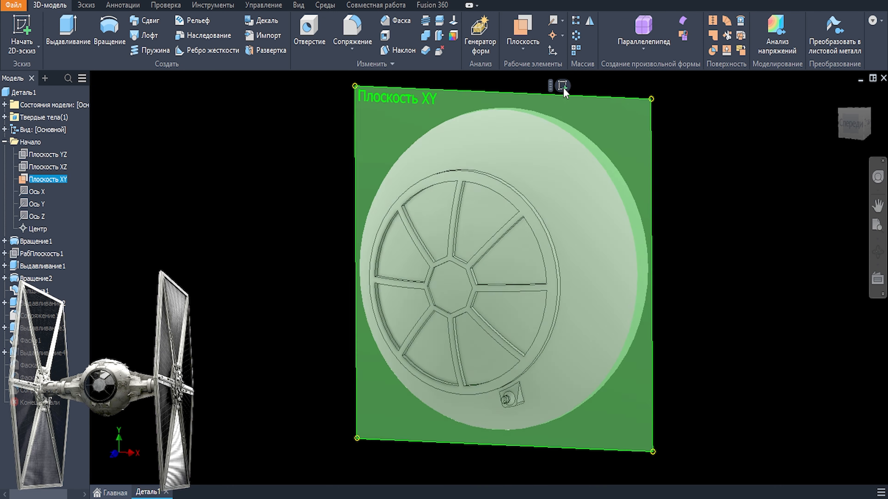
pyautogui.click(563, 87)
pyautogui.press('F7')
pyautogui.scroll(1, 491, 122)
pyautogui.press('p')
pyautogui.click(490, 117)
pyautogui.press('Escape')
# Draw a vertical line through the sphere's centre, spanning the projected circle from top to bottom
pyautogui.scroll(1, 492, 119)
pyautogui.press('l')
pyautogui.click(485, 114)
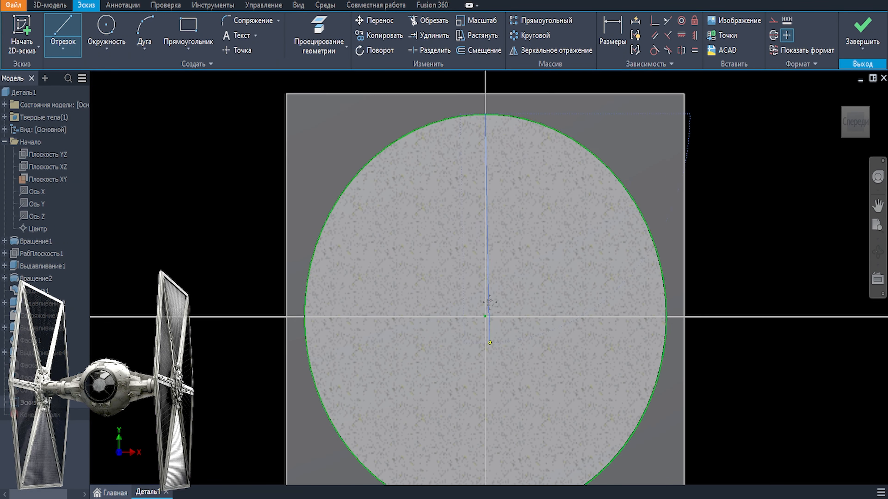
pyautogui.moveTo(489, 304); pyautogui.dragTo(487, 112, button='middle')
pyautogui.click(483, 327)
pyautogui.press('Escape')
# Offset the vertical line 0.5 mm to each side
pyautogui.moveTo(485, 160); pyautogui.dragTo(496, 158)
pyautogui.scroll(1, 506, 141)
pyautogui.moveTo(506, 142); pyautogui.dragTo(527, 261, button='middle')
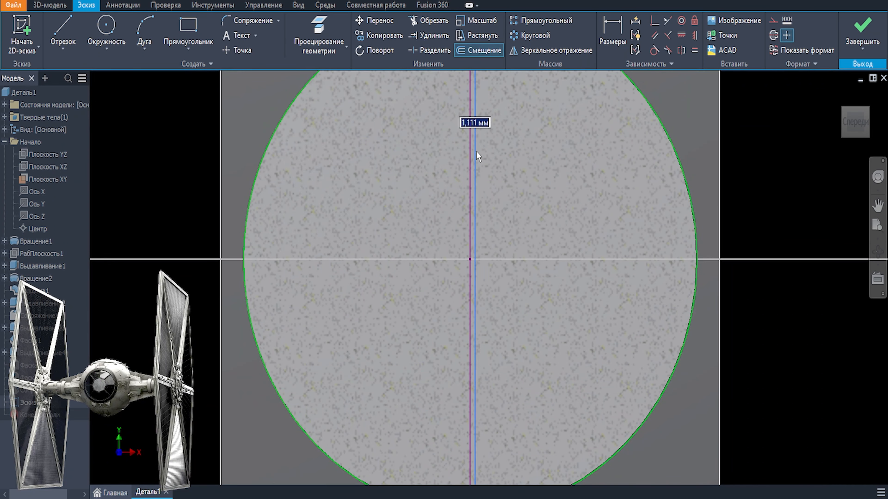
pyautogui.write('0,5')
pyautogui.press('Return')
pyautogui.scroll(2, 477, 154)
pyautogui.click(463, 157)
pyautogui.write('0,5')
pyautogui.press('Return')
pyautogui.press('Escape')
# Turn the middle vertical line into construction geometry
pyautogui.moveTo(458, 145); pyautogui.dragTo(466, 266, button='middle')
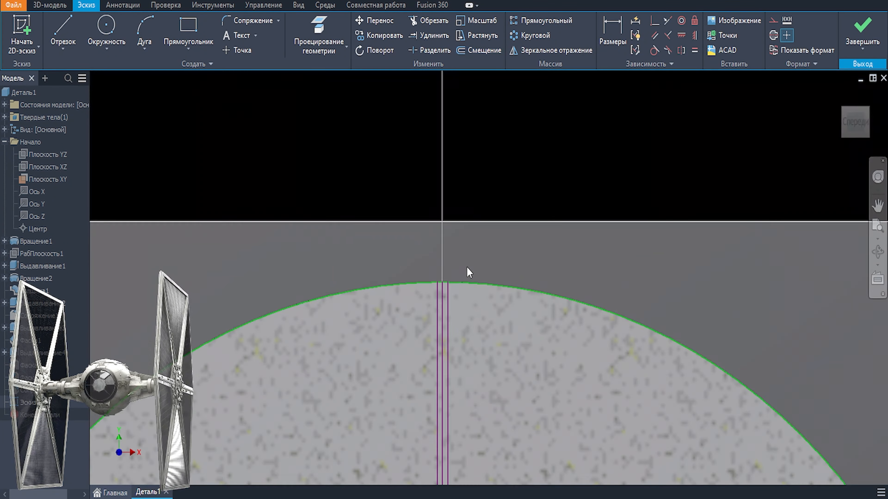
pyautogui.scroll(10, 448, 282)
pyautogui.scroll(-10, 447, 272)
pyautogui.click(443, 293)
pyautogui.moveTo(527, 232); pyautogui.dragTo(540, 131, button='middle')
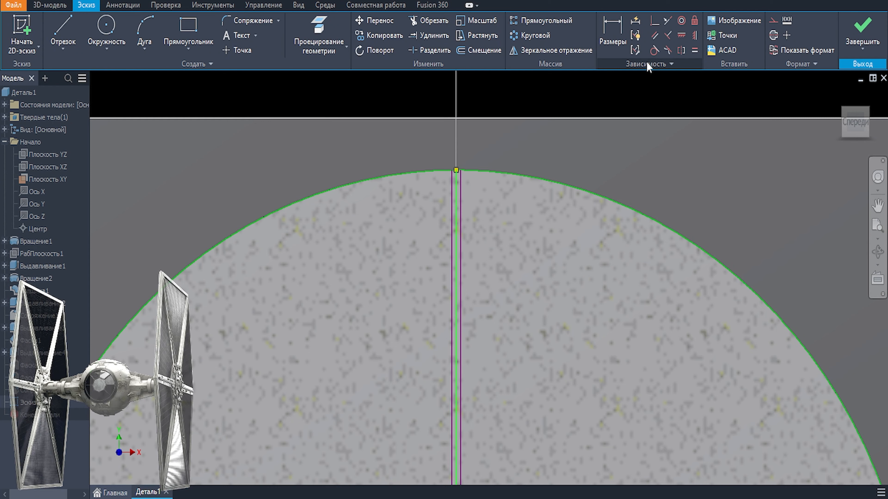
pyautogui.click(773, 20)
# Offset the projected sphere outline 0.5 mm inward
pyautogui.scroll(-5, 491, 121)
pyautogui.click(479, 50)
pyautogui.click(521, 79)
pyautogui.scroll(6, 489, 84)
pyautogui.write('0,5')
pyautogui.press('Return')
pyautogui.scroll(-2, 472, 195)
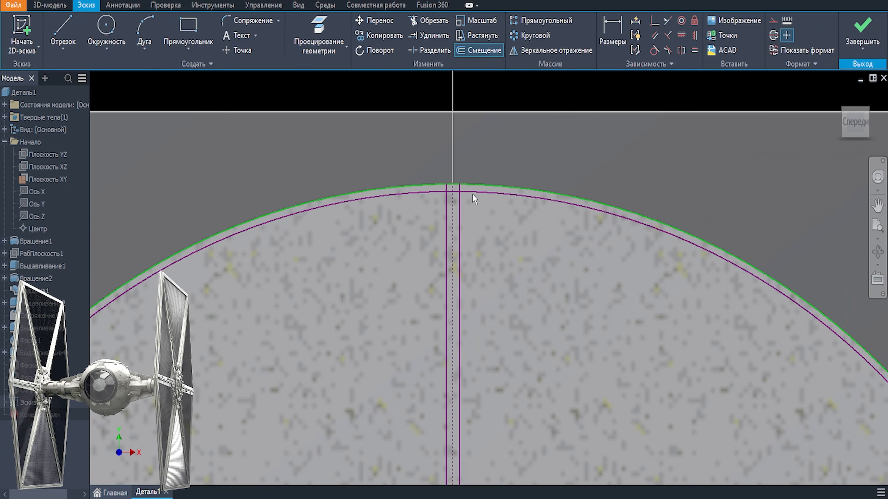
pyautogui.press('Escape')
# Try adding a long horizontal line across the circle with its midpoint constrained to the centre, and delete it
pyautogui.scroll(-7, 489, 147)
pyautogui.press('l')
pyautogui.click(630, 305)
pyautogui.press('Escape')
pyautogui.click(637, 297)
pyautogui.click(304, 285)
pyautogui.click(654, 21)
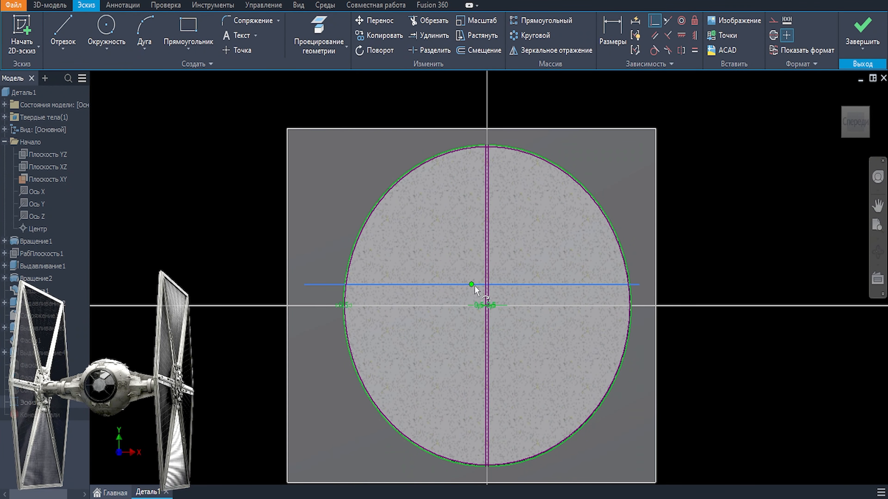
pyautogui.click(471, 284)
pyautogui.scroll(6, 487, 306)
pyautogui.click(488, 293)
pyautogui.scroll(-9, 490, 293)
pyautogui.press('Escape')
pyautogui.scroll(3, 520, 297)
pyautogui.click(519, 287)
pyautogui.press('Delete')
# Try a circular pattern of 12 copies of the vertical line pair around the centre, cancel it and delete the vertical lines
pyautogui.scroll(4, 474, 168)
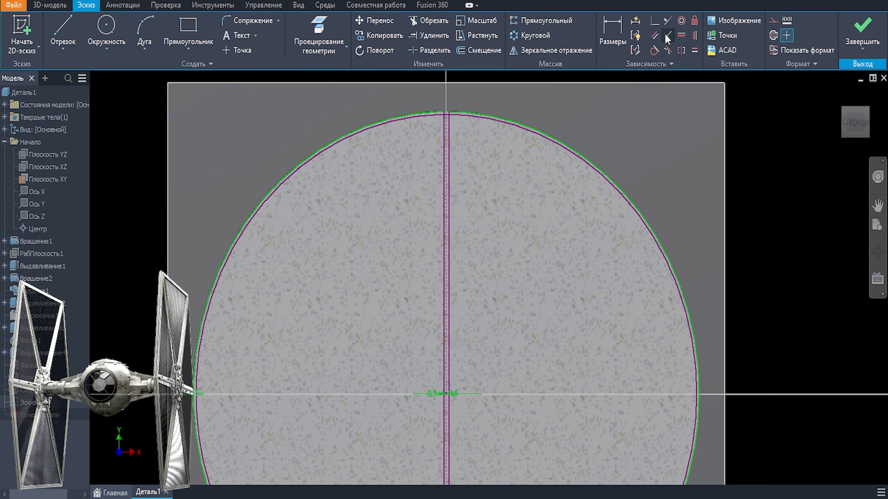
pyautogui.click(529, 36)
pyautogui.click(444, 196)
pyautogui.click(449, 196)
pyautogui.click(165, 106)
pyautogui.click(446, 394)
pyautogui.moveTo(130, 128); pyautogui.dragTo(111, 127)
pyautogui.write('12')
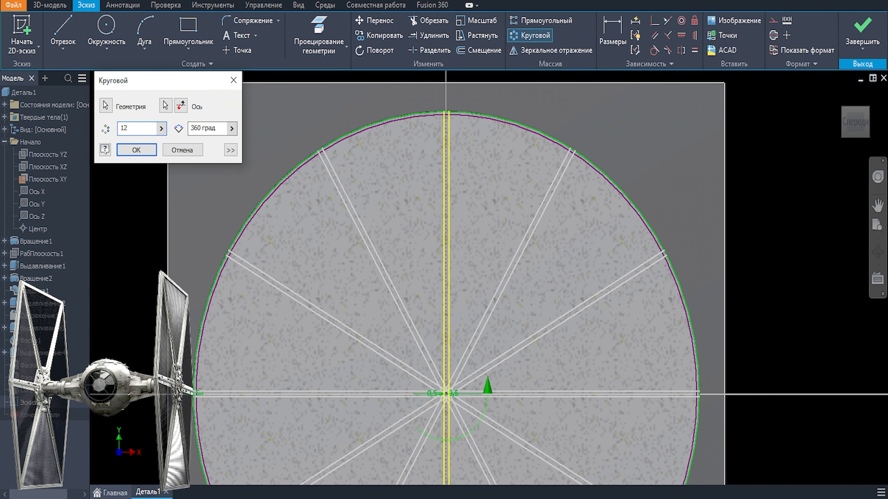
pyautogui.press('BackSpace')
pyautogui.write('3')
pyautogui.press('BackSpace')
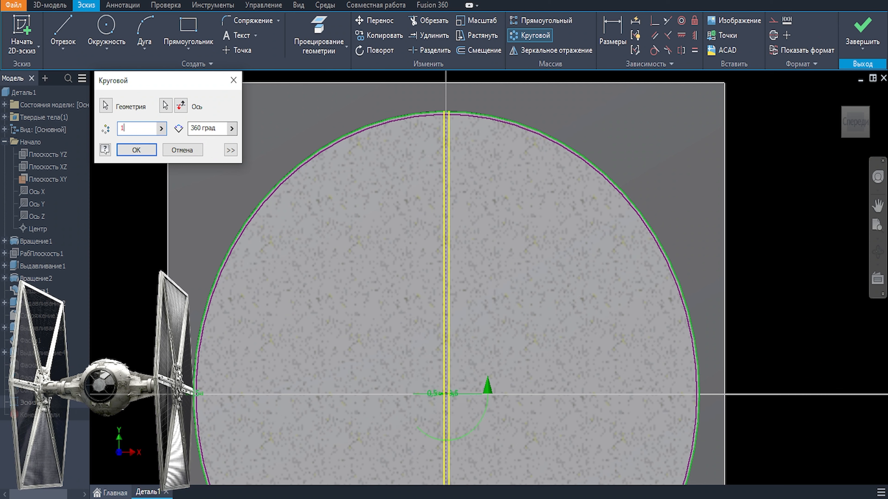
pyautogui.press('Escape')
pyautogui.moveTo(462, 189); pyautogui.dragTo(437, 155)
pyautogui.press('Delete')
# Draw a slanted line between the centre and the upper part of the circle and offset it 0.5 mm to each side
pyautogui.press('l')
pyautogui.click(502, 119)
pyautogui.scroll(3, 502, 124)
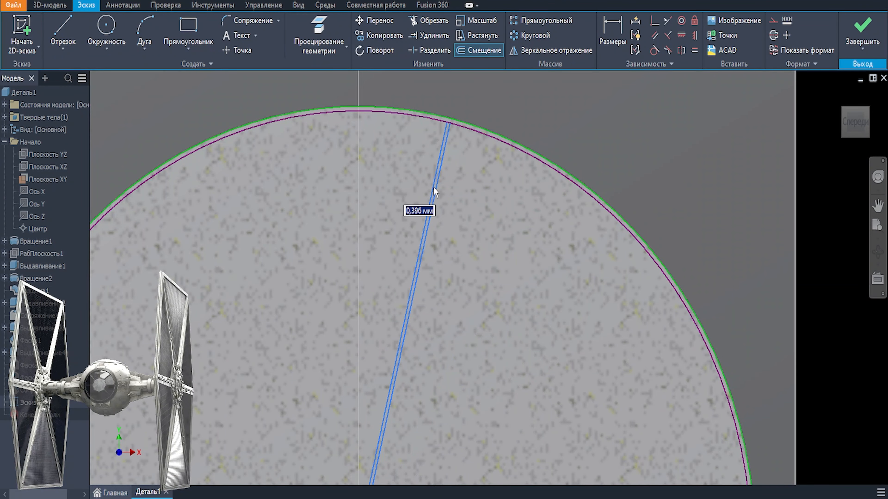
pyautogui.write('0,5')
pyautogui.press('Return')
pyautogui.click(436, 187)
pyautogui.write('0,5')
pyautogui.press('Return')
# Turn the middle slanted line into construction geometry
pyautogui.scroll(10, 438, 332)
pyautogui.press('l')
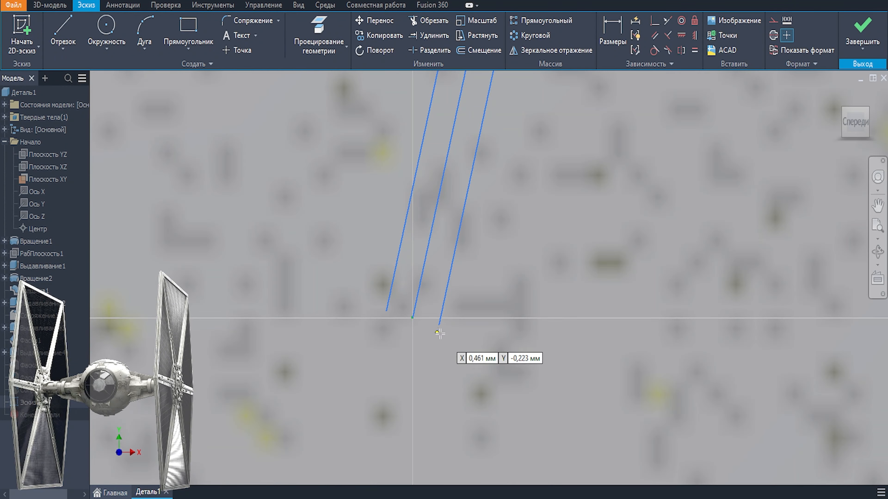
pyautogui.click(438, 327)
pyautogui.click(453, 175)
pyautogui.click(773, 20)
# Pattern the two outer slanted lines circularly around the sphere's centre with 12 instances over 360 degrees
pyautogui.click(457, 175)
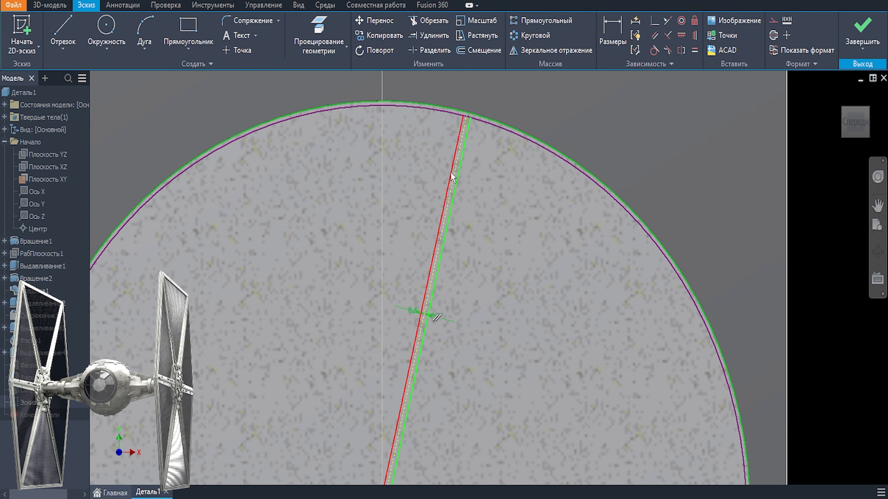
pyautogui.keyDown('ctrl'); pyautogui.click(450, 172); pyautogui.keyUp('ctrl')
pyautogui.scroll(5, 449, 250)
pyautogui.keyDown('ctrl'); pyautogui.click(448, 248); pyautogui.keyUp('ctrl')
pyautogui.scroll(-8, 489, 245)
pyautogui.moveTo(527, 178); pyautogui.dragTo(520, 304, button='middle')
pyautogui.click(531, 36)
pyautogui.click(167, 103)
pyautogui.click(469, 380)
pyautogui.moveTo(130, 130); pyautogui.dragTo(111, 133)
pyautogui.write('12')
pyautogui.click(136, 150)
# Try a coincident constraint at the spokes' common centre and make the origin's centre point visible
pyautogui.scroll(5, 484, 182)
pyautogui.scroll(-6, 553, 349)
pyautogui.press('l')
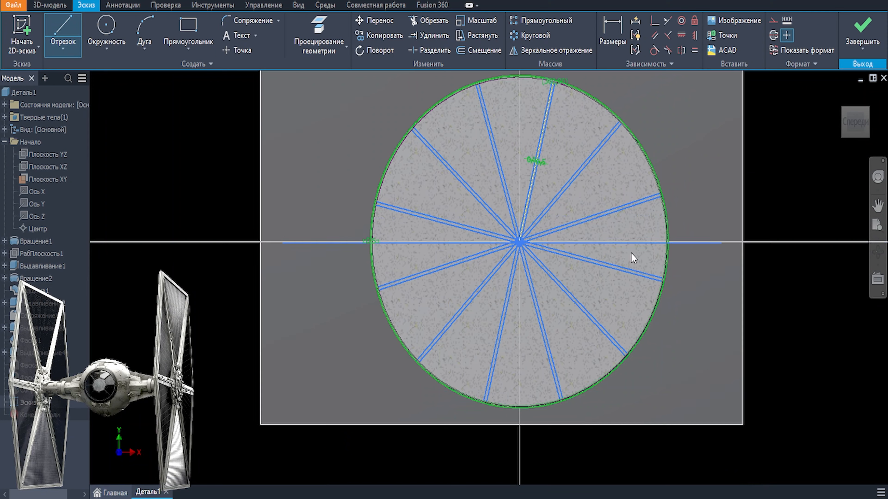
pyautogui.click(655, 21)
pyautogui.scroll(10, 519, 245)
pyautogui.scroll(-10, 555, 239)
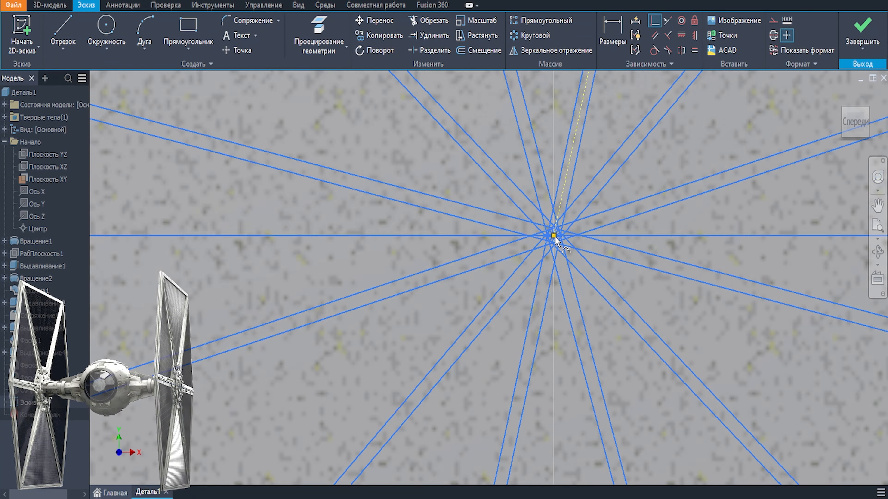
pyautogui.press('Escape')
pyautogui.moveTo(436, 237); pyautogui.dragTo(392, 385)
pyautogui.rightClick(30, 228)
pyautogui.click(56, 313)
# Turn the short lines crossing at the middle of the spoke pattern into construction geometry
pyautogui.scroll(12, 555, 238)
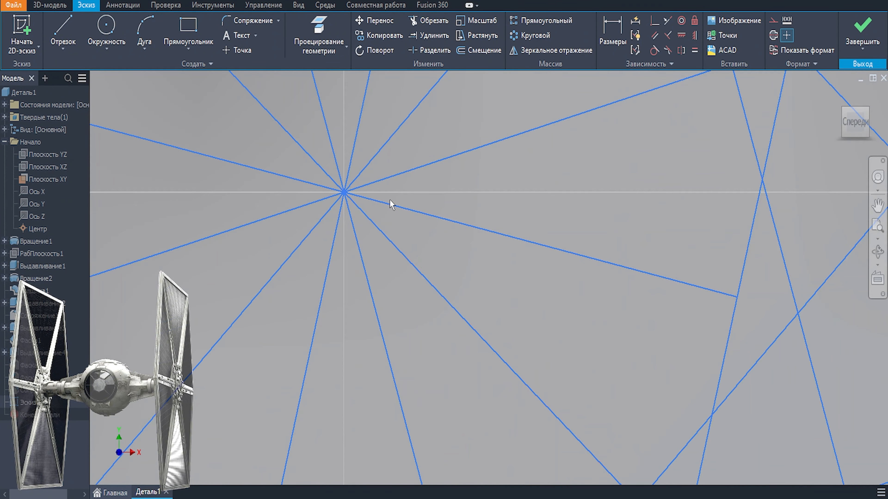
pyautogui.scroll(-4, 450, 202)
pyautogui.press('Escape')
pyautogui.keyDown('ctrl'); pyautogui.click(437, 154); pyautogui.keyUp('ctrl')
pyautogui.keyDown('ctrl'); pyautogui.click(416, 154); pyautogui.keyUp('ctrl')
pyautogui.keyDown('ctrl'); pyautogui.click(394, 165); pyautogui.keyUp('ctrl')
pyautogui.keyDown('ctrl'); pyautogui.click(386, 189); pyautogui.keyUp('ctrl')
pyautogui.keyDown('ctrl'); pyautogui.click(388, 214); pyautogui.keyUp('ctrl')
pyautogui.keyDown('ctrl'); pyautogui.click(403, 230); pyautogui.keyUp('ctrl')
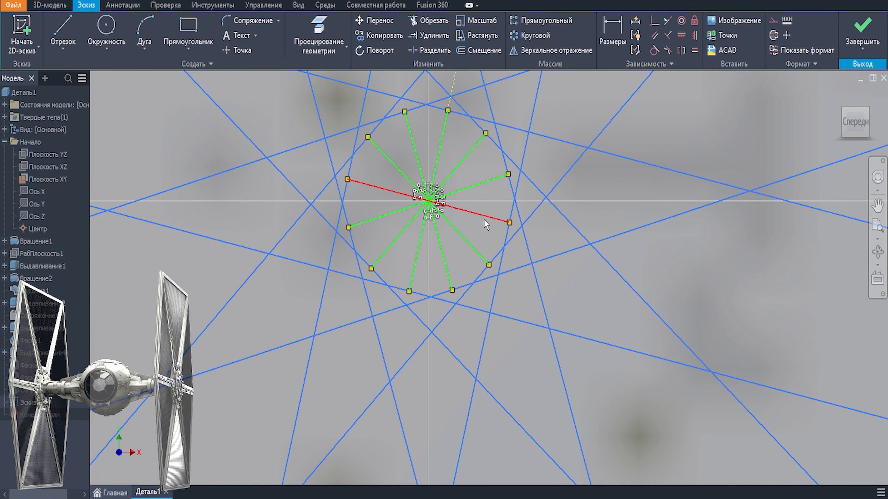
pyautogui.scroll(-2, 453, 213)
pyautogui.press('x')
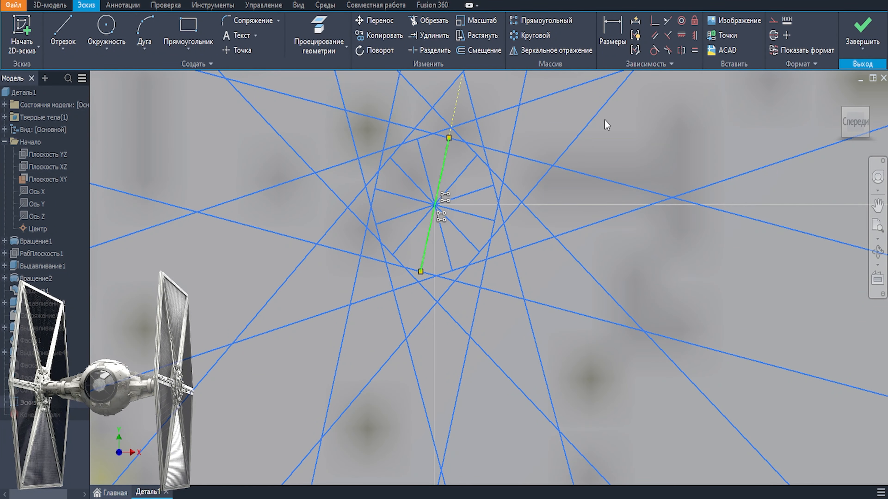
pyautogui.keyDown('ctrl'); pyautogui.click(447, 245); pyautogui.keyUp('ctrl')
pyautogui.click(773, 20)
pyautogui.scroll(8, 435, 206)
pyautogui.keyDown('ctrl'); pyautogui.click(415, 144); pyautogui.keyUp('ctrl')
pyautogui.keyDown('ctrl'); pyautogui.click(452, 144); pyautogui.keyUp('ctrl')
pyautogui.keyDown('ctrl'); pyautogui.click(505, 146); pyautogui.keyUp('ctrl')
pyautogui.click(773, 20)
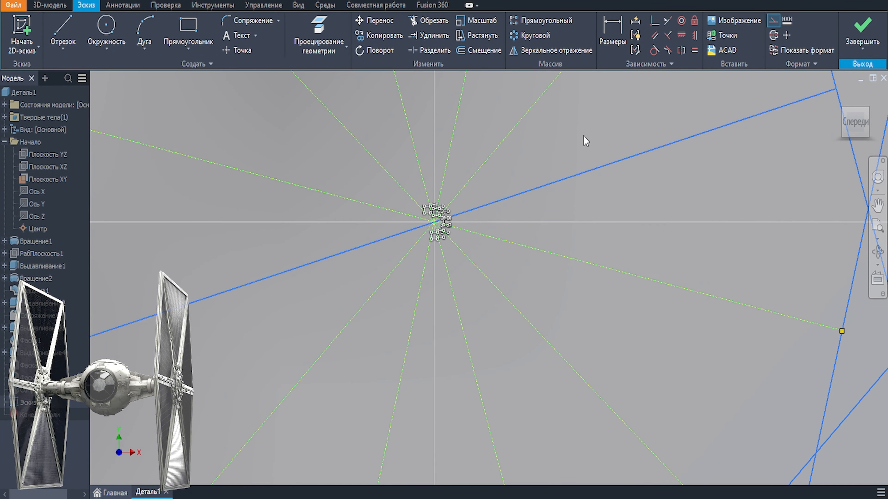
# Draw two short lines across the rim at the outer end of the slanted spoke
pyautogui.scroll(4, 433, 209)
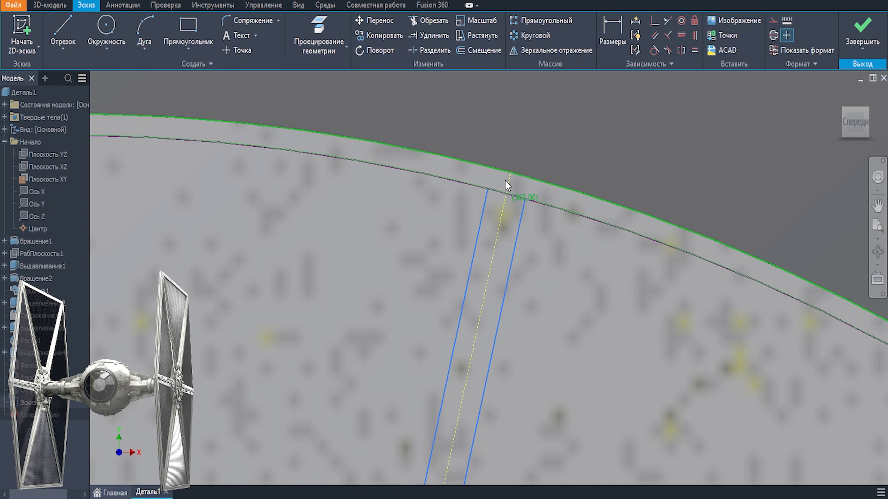
pyautogui.scroll(3, 488, 197)
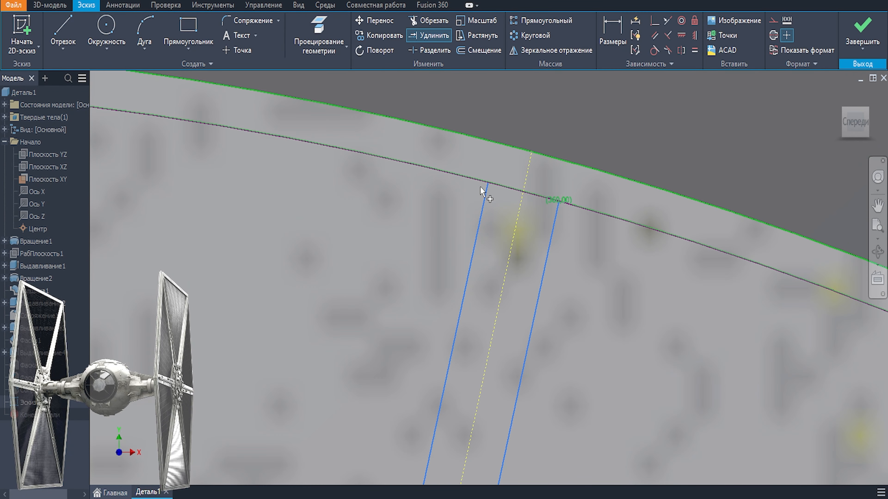
pyautogui.press('l')
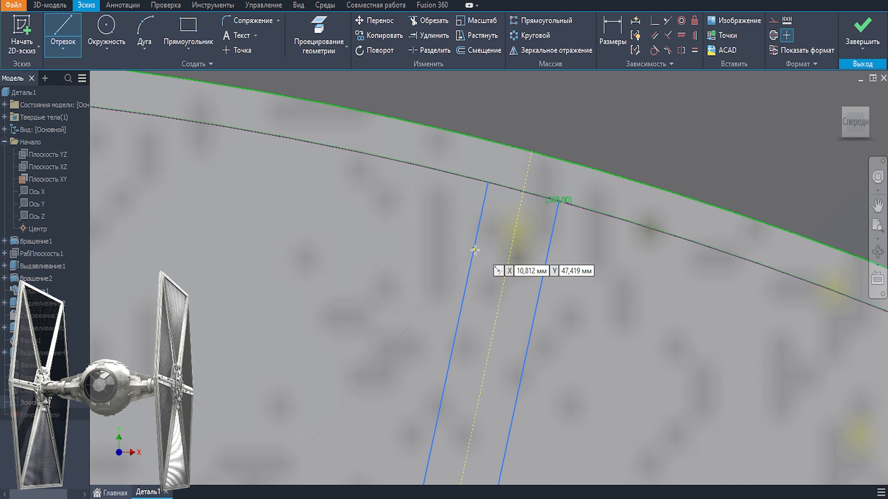
pyautogui.scroll(-10, 563, 217)
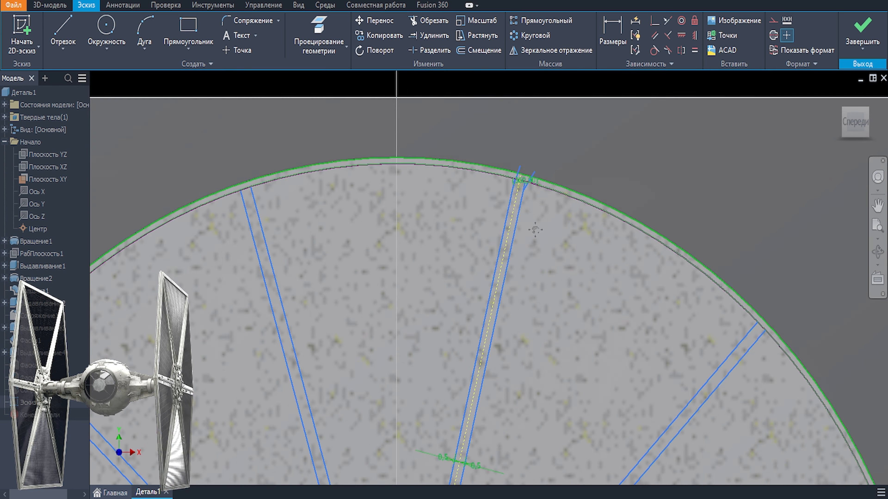
# Dimension the angle between the slanted construction line and the horizontal line, and make the short rim lines parallel to the spoke
pyautogui.press('d')
pyautogui.click(464, 210)
pyautogui.click(545, 323)
pyautogui.click(650, 220)
pyautogui.click(693, 268)
pyautogui.scroll(10, 484, 136)
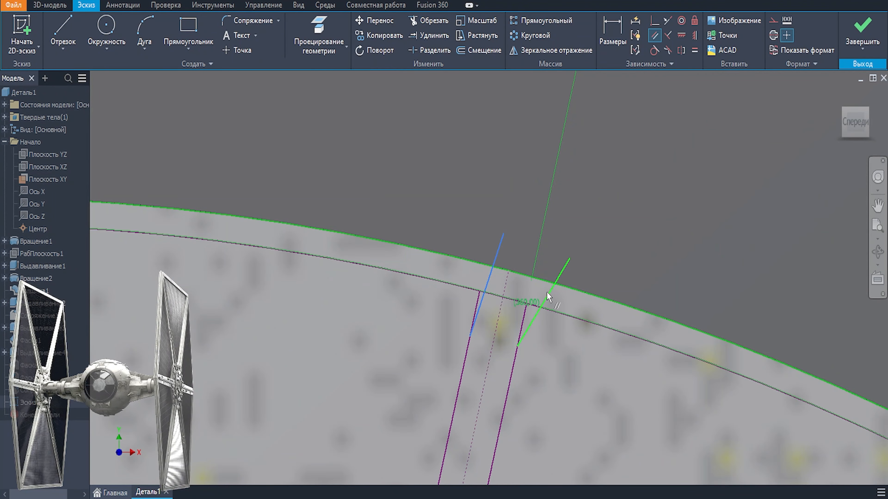
pyautogui.press('Escape')
pyautogui.scroll(-8, 522, 208)
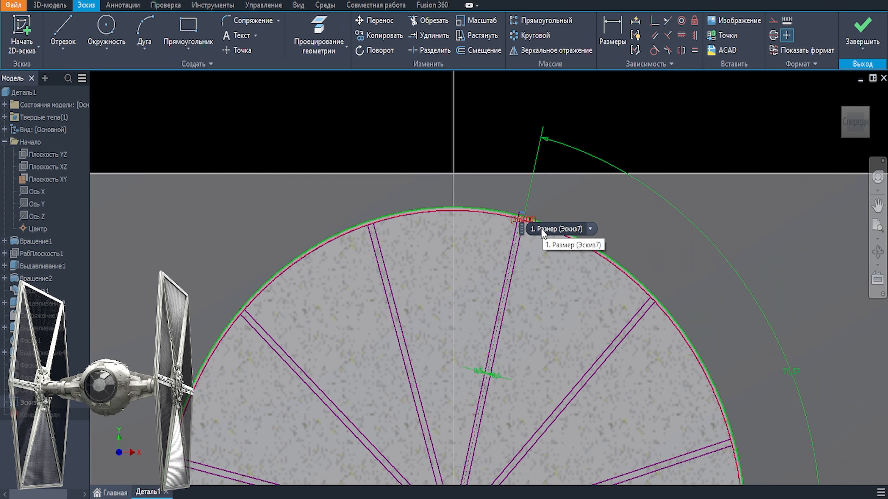
pyautogui.scroll(-5, 510, 229)
pyautogui.scroll(7, 503, 235)
pyautogui.press('r')
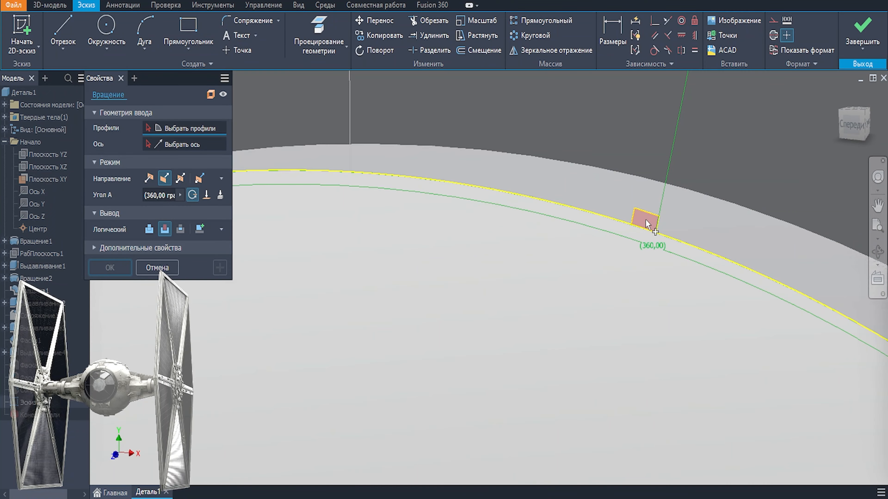
pyautogui.click(182, 145)
pyautogui.scroll(-10, 535, 255)
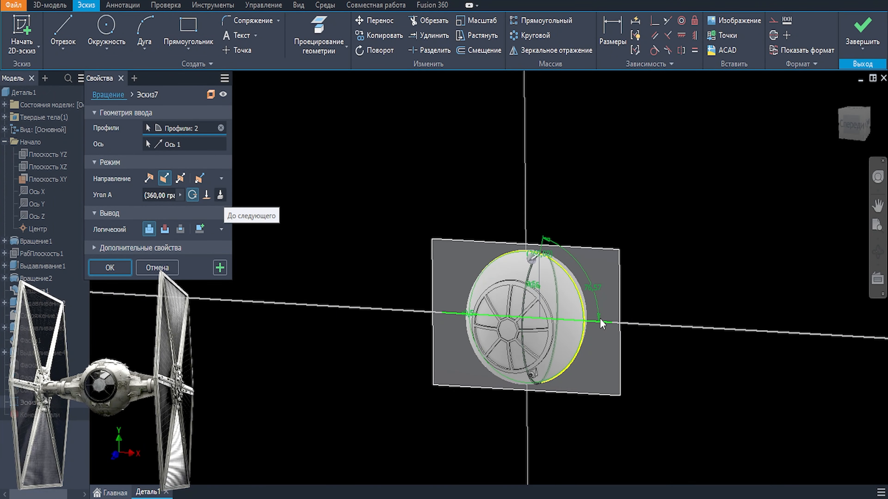
pyautogui.press('Escape')
# Draw a long slanted line across the whole circle and make it coincident with the sphere's centre
pyautogui.scroll(10, 533, 322)
pyautogui.scroll(-3, 463, 413)
pyautogui.keyDown('shift'); pyautogui.moveTo(463, 414); pyautogui.dragTo(536, 397, button='middle'); pyautogui.keyUp('shift')
pyautogui.scroll(-3, 536, 397)
pyautogui.press('l')
pyautogui.click(313, 275)
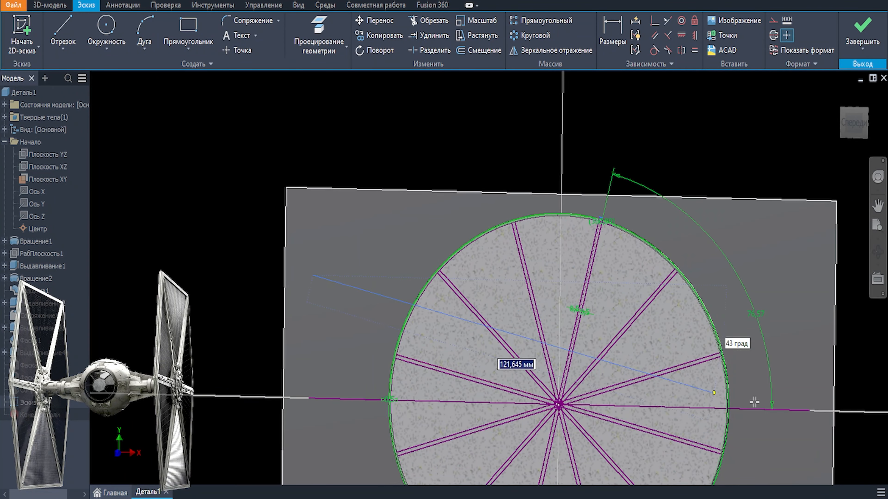
pyautogui.scroll(3, 552, 346)
pyautogui.click(582, 323)
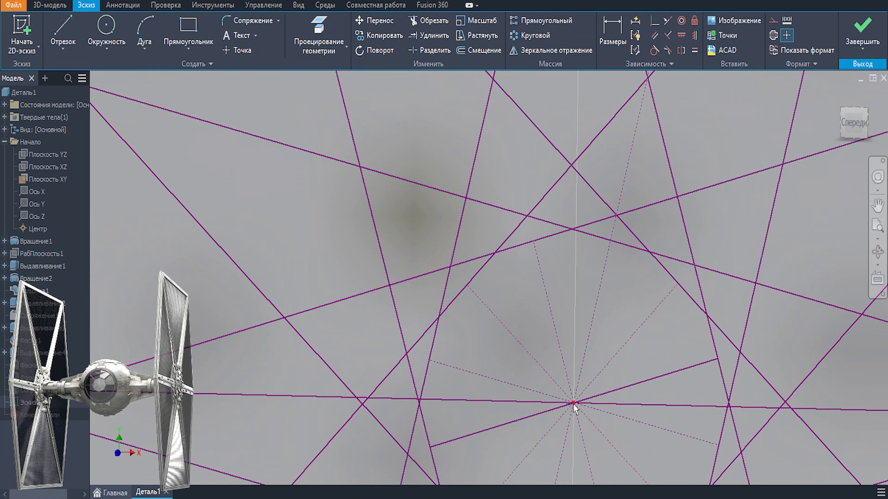
pyautogui.scroll(5, 575, 409)
pyautogui.click(572, 364)
pyautogui.scroll(-8, 572, 364)
pyautogui.click(571, 296)
# Set the angle between the long slanted line and the upper spoke to 90 degrees
pyautogui.press('d')
pyautogui.moveTo(545, 242); pyautogui.dragTo(423, 293, button='middle')
pyautogui.click(488, 297)
pyautogui.click(350, 411)
pyautogui.click(260, 294)
pyautogui.write('90')
pyautogui.press('Return')
pyautogui.scroll(-3, 266, 349)
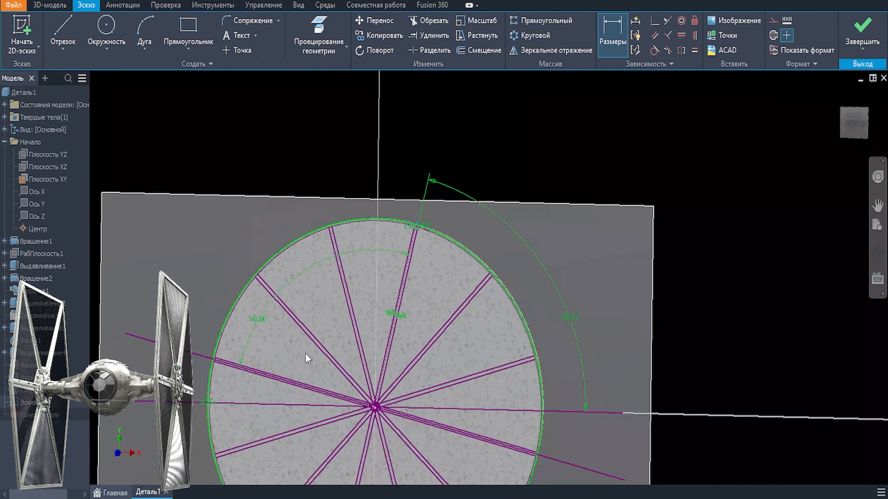
pyautogui.moveTo(305, 353); pyautogui.dragTo(345, 268, button='middle')
pyautogui.press('Escape')
# Start a Revolve of the two small profiles at the spoke's rim end, using the perpendicular line through the centre as axis
pyautogui.press('F7')
pyautogui.press('r')
pyautogui.scroll(3, 447, 157)
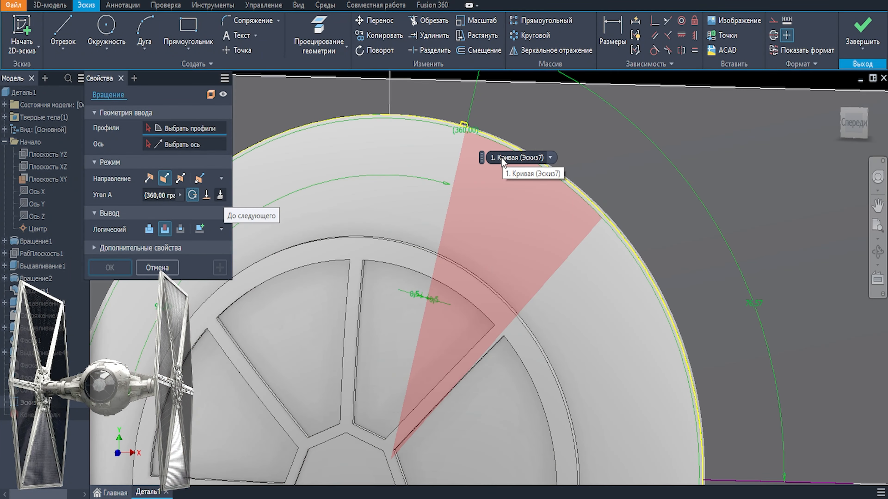
pyautogui.scroll(8, 437, 118)
pyautogui.click(599, 182)
pyautogui.click(613, 163)
pyautogui.scroll(-12, 559, 194)
pyautogui.click(175, 145)
pyautogui.click(422, 262)
# Try an asymmetric revolve with first angles of 270 and 50 degrees, and set the operation to cut
pyautogui.scroll(3, 532, 276)
pyautogui.keyDown('shift'); pyautogui.moveTo(536, 262); pyautogui.dragTo(521, 273, button='middle'); pyautogui.keyUp('shift')
pyautogui.keyDown('shift'); pyautogui.moveTo(645, 299); pyautogui.dragTo(443, 288, button='middle'); pyautogui.keyUp('shift')
pyautogui.click(180, 178)
pyautogui.write('270')
pyautogui.click(200, 179)
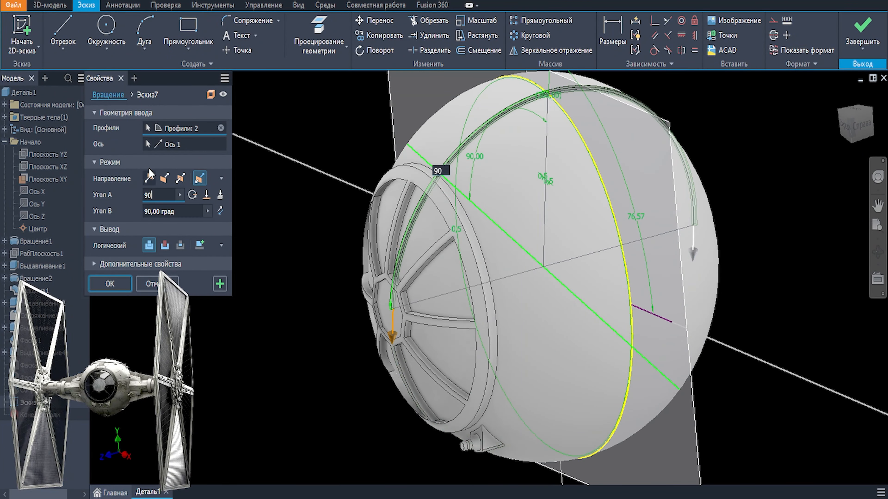
pyautogui.keyDown('shift'); pyautogui.moveTo(584, 296); pyautogui.dragTo(633, 292, button='middle'); pyautogui.keyUp('shift')
pyautogui.press('BackSpace')
pyautogui.write('5')
pyautogui.click(165, 246)
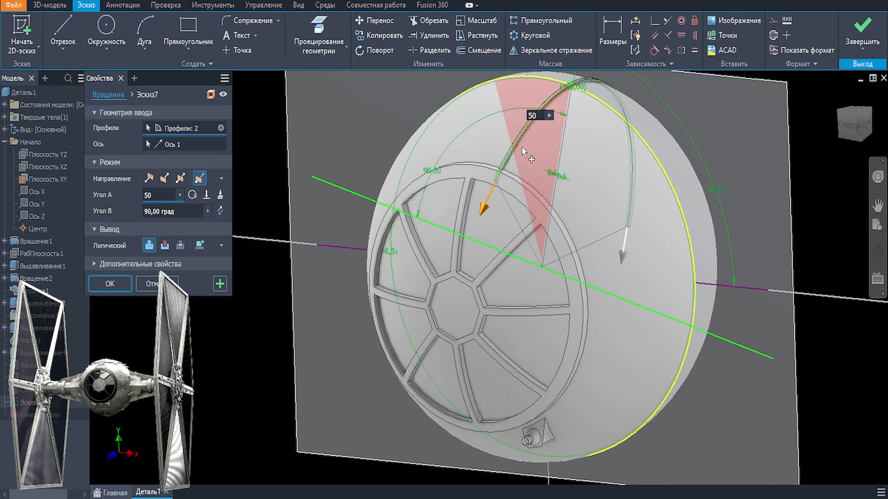
# Adjust the groove cut's first angle towards the window ring to 46 degrees in a single direction, after trying 47 degrees
pyautogui.scroll(5, 512, 167)
pyautogui.press('BackSpace')
pyautogui.press('BackSpace')
pyautogui.write('41')
pyautogui.press('BackSpace')
pyautogui.write('6')
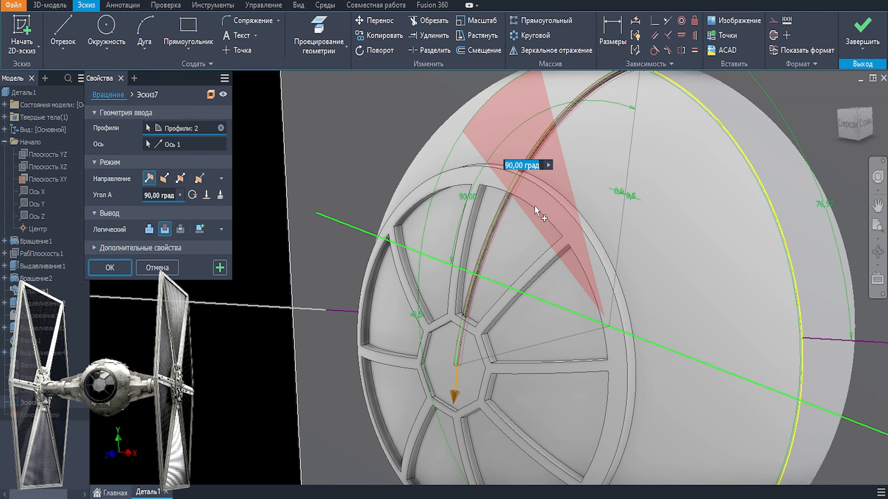
pyautogui.write('47')
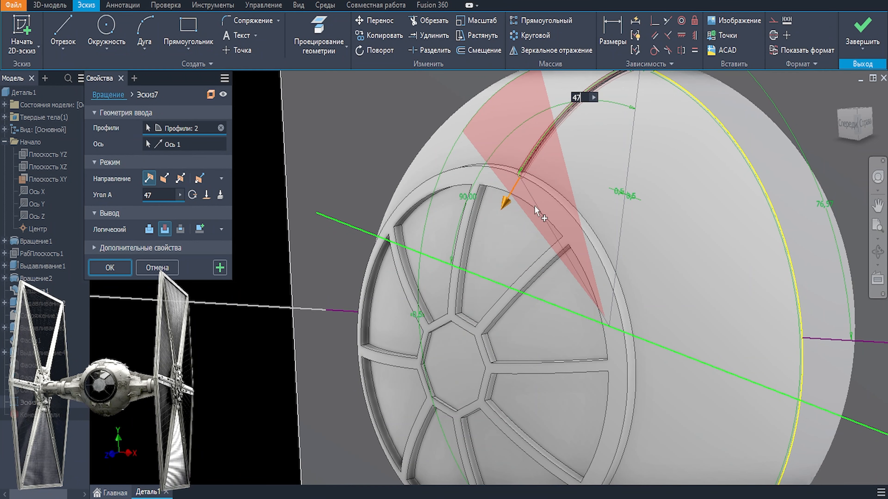
pyautogui.scroll(5, 517, 162)
pyautogui.scroll(-3, 549, 218)
pyautogui.keyDown('shift'); pyautogui.moveTo(549, 218); pyautogui.dragTo(529, 291, button='middle'); pyautogui.keyUp('shift')
pyautogui.write('46')
pyautogui.scroll(4, 503, 283)
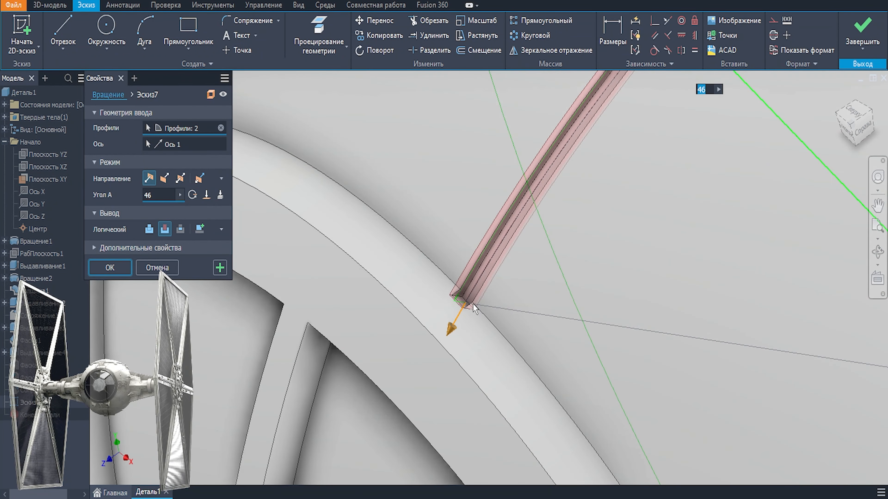
pyautogui.scroll(-5, 472, 303)
# Make the groove cut asymmetric, try 200 degrees for its second angle, and complete the revolve
pyautogui.click(199, 179)
pyautogui.moveTo(178, 212); pyautogui.dragTo(132, 213)
pyautogui.scroll(-2, 642, 355)
pyautogui.keyDown('shift'); pyautogui.moveTo(667, 380); pyautogui.dragTo(670, 306, button='middle'); pyautogui.keyUp('shift')
pyautogui.write('200')
pyautogui.scroll(4, 629, 432)
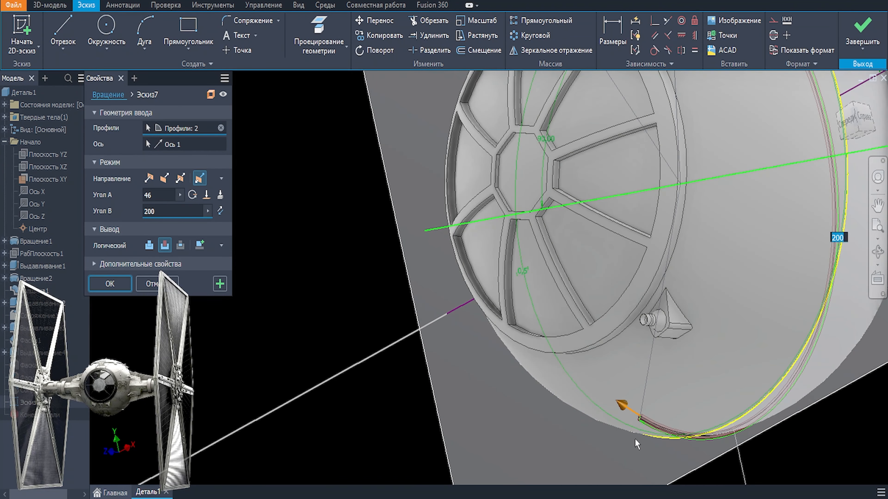
pyautogui.scroll(1, 636, 444)
pyautogui.scroll(-4, 671, 362)
pyautogui.keyDown('shift'); pyautogui.moveTo(682, 357); pyautogui.dragTo(696, 402, button='middle'); pyautogui.keyUp('shift')
pyautogui.click(120, 285)
# Pattern the revolved groove circularly around the sphere's front-to-back axis with 12 instances over 360 degrees
pyautogui.scroll(5, 648, 240)
pyautogui.keyDown('shift'); pyautogui.moveTo(648, 240); pyautogui.dragTo(645, 274, button='middle'); pyautogui.keyUp('shift')
pyautogui.scroll(4, 646, 275)
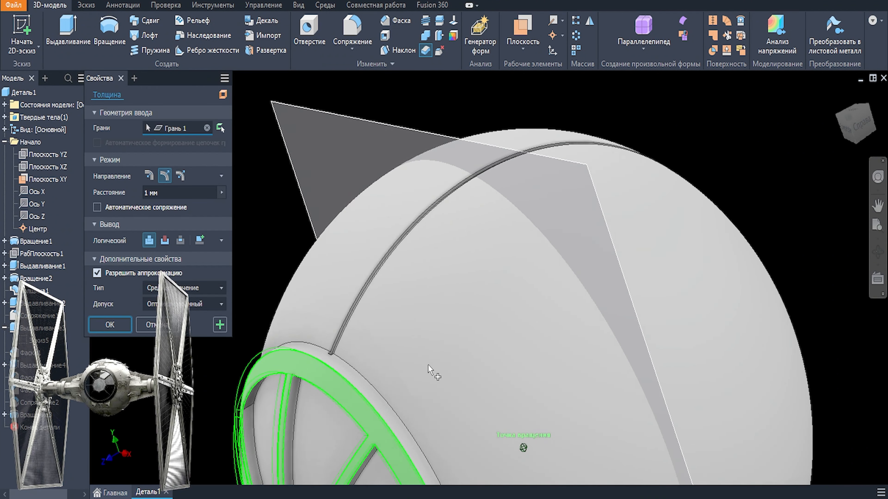
pyautogui.keyDown('shift'); pyautogui.moveTo(432, 369); pyautogui.dragTo(433, 309, button='middle'); pyautogui.keyUp('shift')
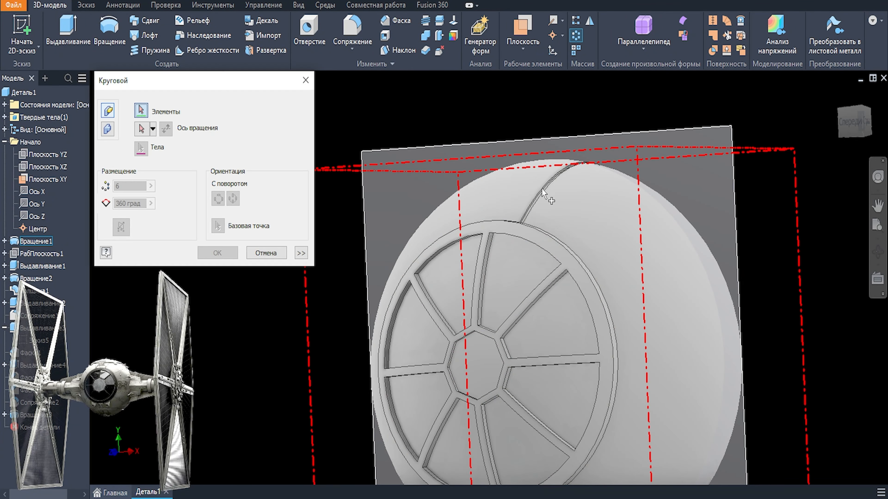
pyautogui.click(542, 192)
pyautogui.write('12')
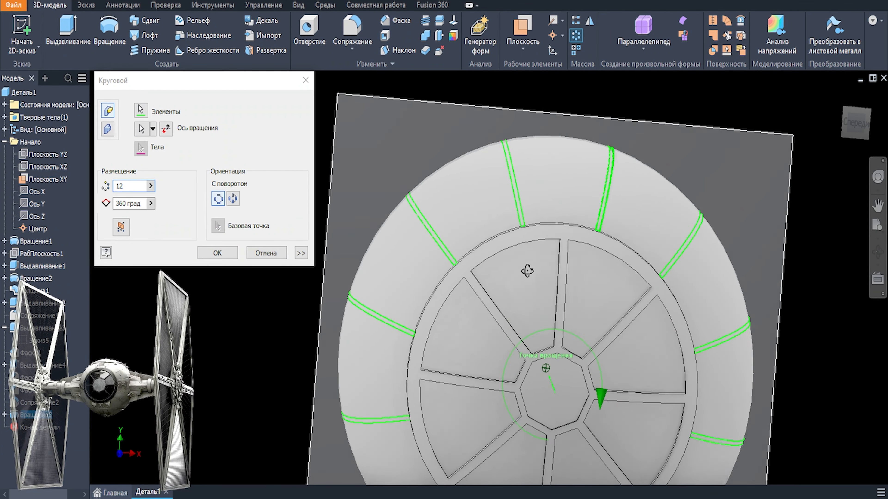
pyautogui.click(217, 253)
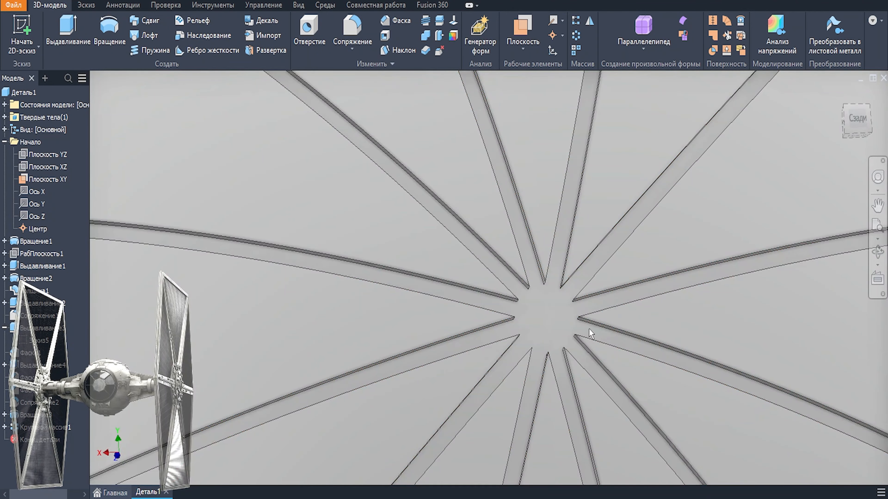
# Start a sketch on the XY plane and project the central octagon of the round window
pyautogui.moveTo(563, 329)
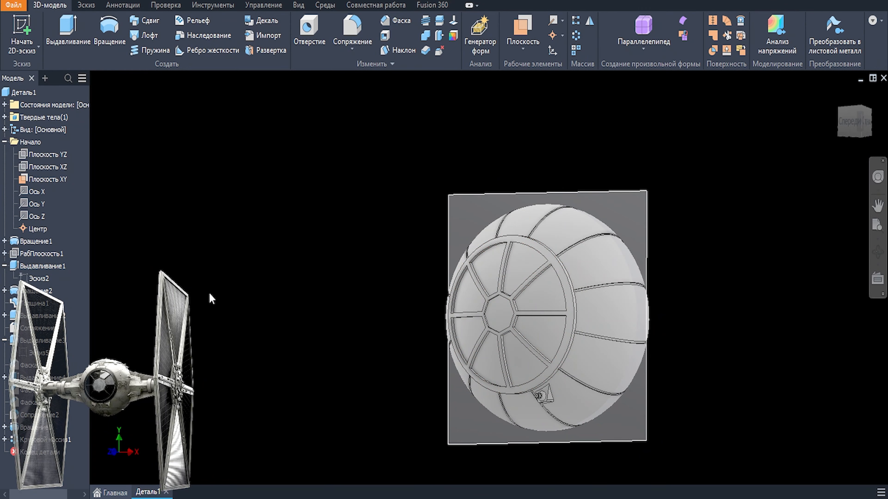
pyautogui.click(627, 192)
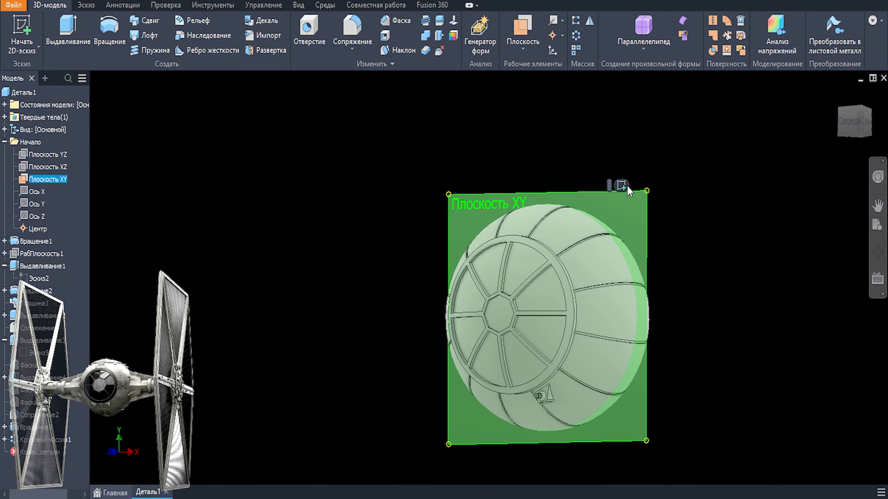
pyautogui.click(627, 187)
pyautogui.scroll(3, 500, 255)
pyautogui.click(319, 34)
pyautogui.click(539, 252)
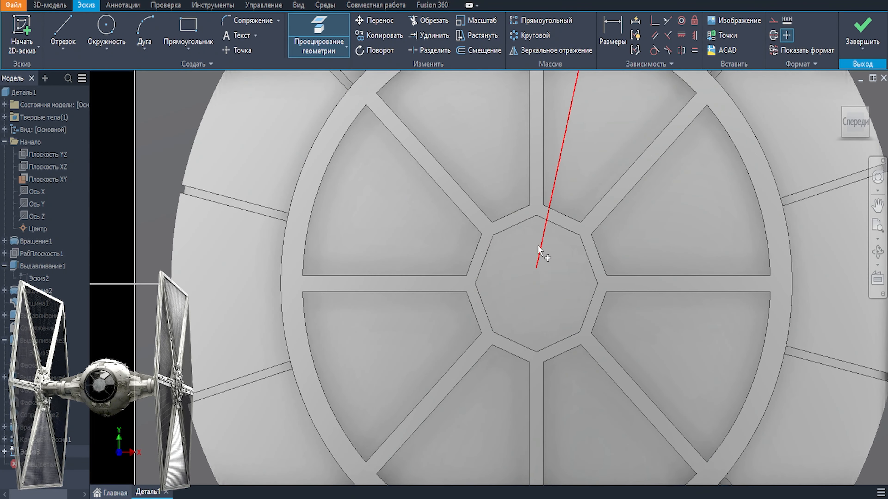
pyautogui.press('Escape')
# Offset the projected central octagon by 1.5 mm
pyautogui.click(478, 51)
pyautogui.click(513, 226)
pyautogui.write('1,5')
pyautogui.press('Return')
pyautogui.press('Escape')
# Extrude both octagon profiles 63.75 mm out through the back of the sphere, joined to the body
pyautogui.press('e')
pyautogui.scroll(-5, 558, 224)
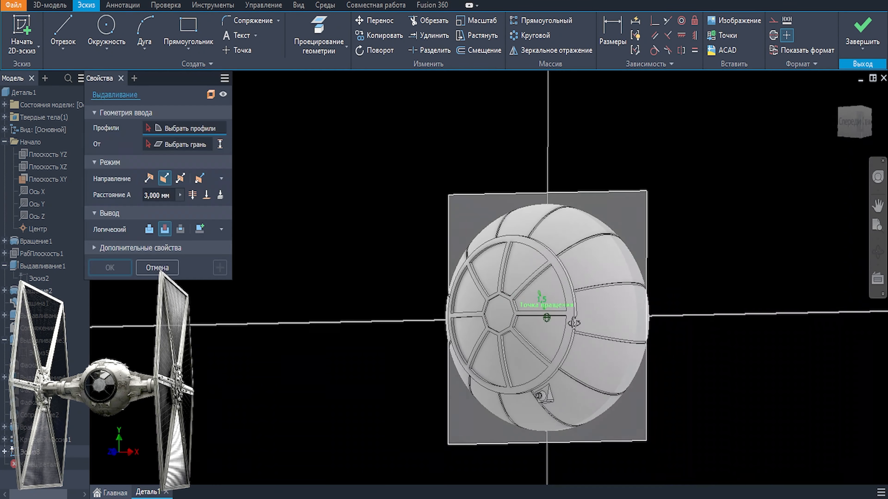
pyautogui.scroll(5, 545, 315)
pyautogui.click(559, 318)
pyautogui.keyDown('shift'); pyautogui.moveTo(568, 320); pyautogui.dragTo(503, 315, button='middle'); pyautogui.keyUp('shift')
pyautogui.scroll(-3, 490, 314)
pyautogui.moveTo(435, 317); pyautogui.dragTo(642, 297)
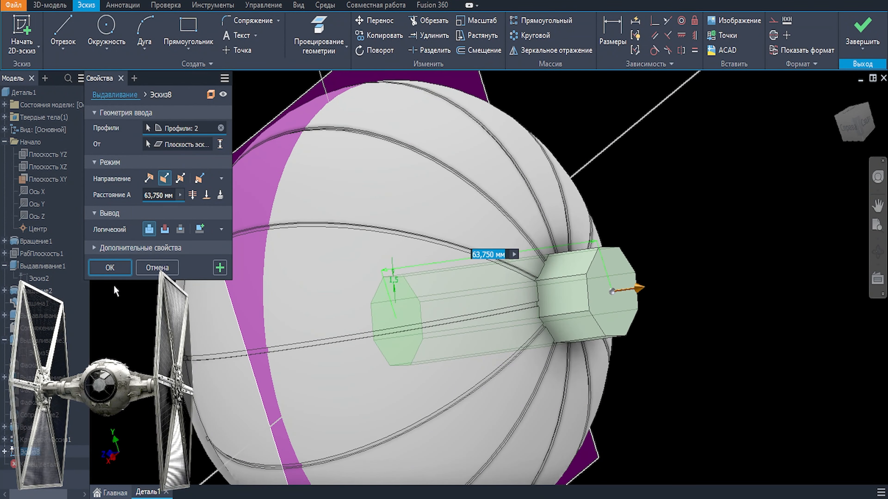
pyautogui.click(112, 269)
# Start a sketch on the rear octagonal end face, project its outline and offset it 1.5 mm inward
pyautogui.click(616, 293)
pyautogui.click(701, 285)
pyautogui.click(318, 35)
pyautogui.click(505, 280)
pyautogui.click(479, 50)
pyautogui.click(507, 200)
pyautogui.write('1,5')
pyautogui.press('Return')
# Cut the inner octagon profile 13.5 mm deep into the rear octagonal hub
pyautogui.press('e')
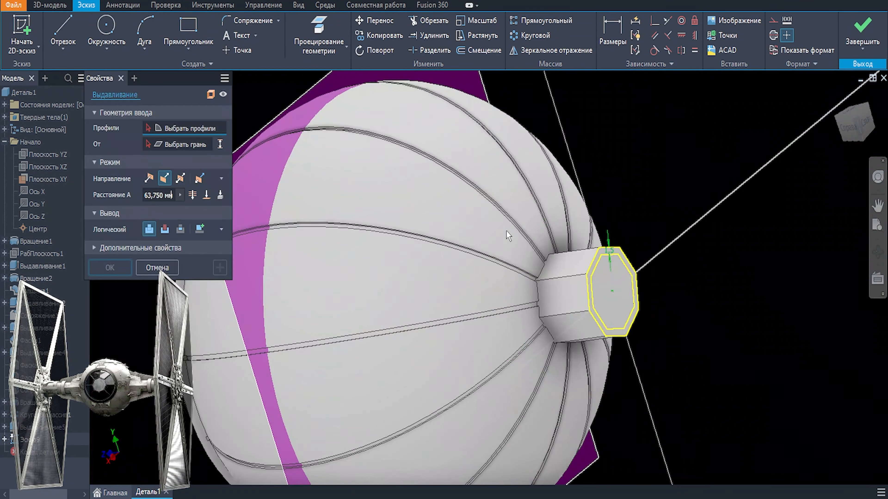
pyautogui.click(611, 293)
pyautogui.moveTo(371, 329); pyautogui.dragTo(551, 306)
pyautogui.keyDown('shift'); pyautogui.moveTo(552, 308); pyautogui.dragTo(417, 319, button='middle'); pyautogui.keyUp('shift')
pyautogui.scroll(4, 618, 317)
pyautogui.write('11,5')
pyautogui.press('BackSpace')
pyautogui.press('BackSpace')
pyautogui.press('BackSpace')
pyautogui.write('2.5')
pyautogui.press('BackSpace')
pyautogui.press('BackSpace')
pyautogui.press('BackSpace')
pyautogui.write('3.5')
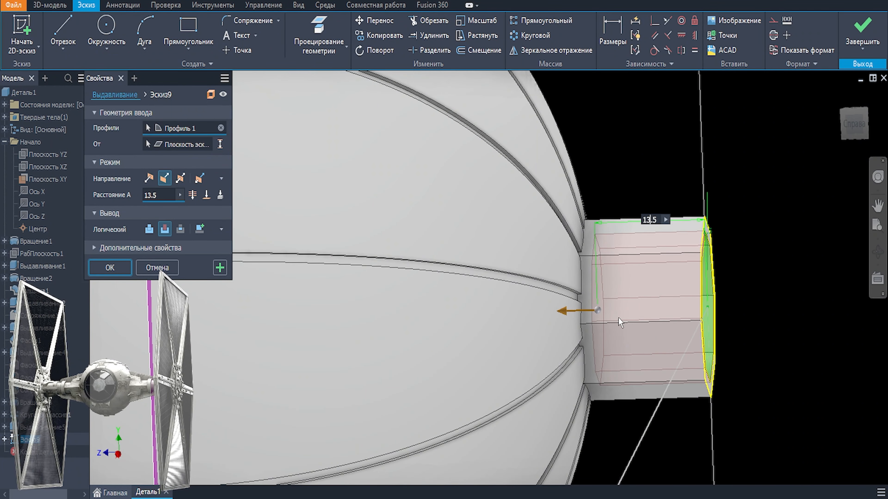
pyautogui.press('Return')
pyautogui.scroll(-5, 618, 317)
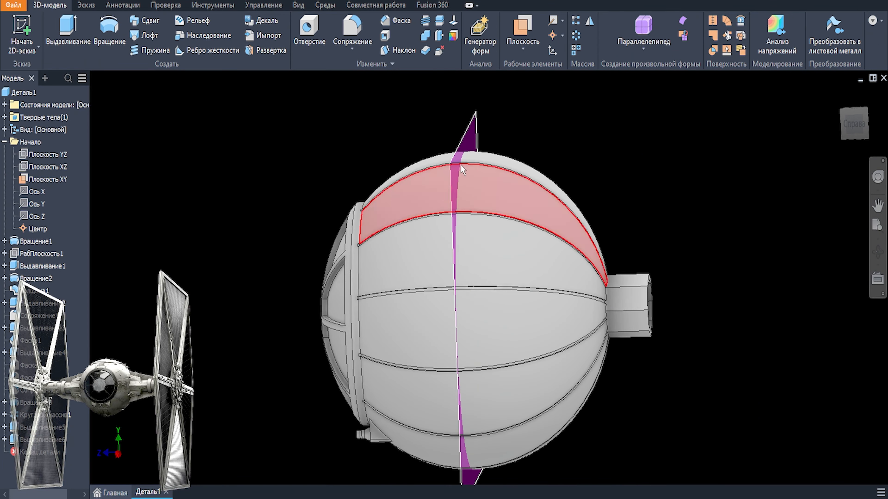
# Expand the second revolve to reach its sketch, and thicken the inner octagonal face of the rear hub
pyautogui.doubleClick(5, 280)
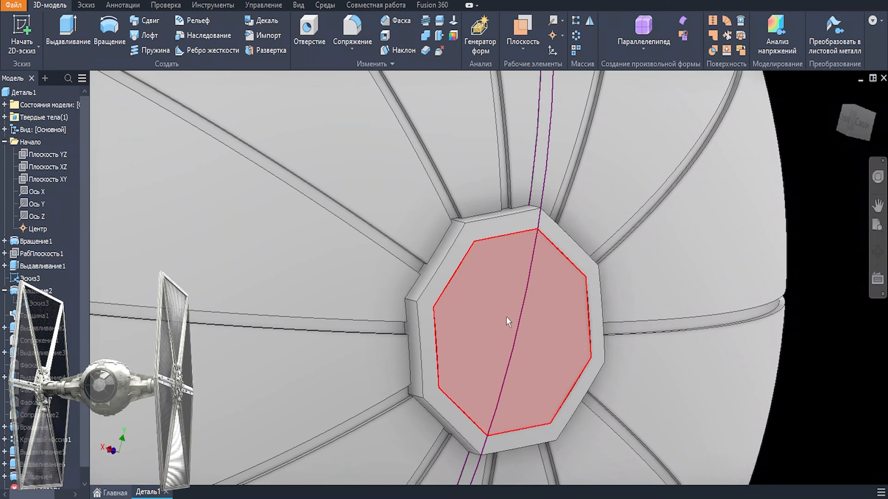
pyautogui.click(509, 321)
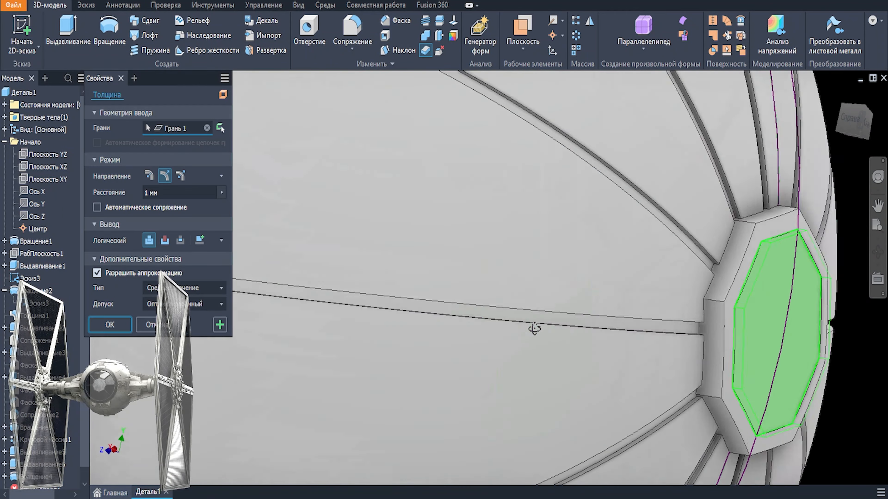
pyautogui.scroll(-3, 534, 329)
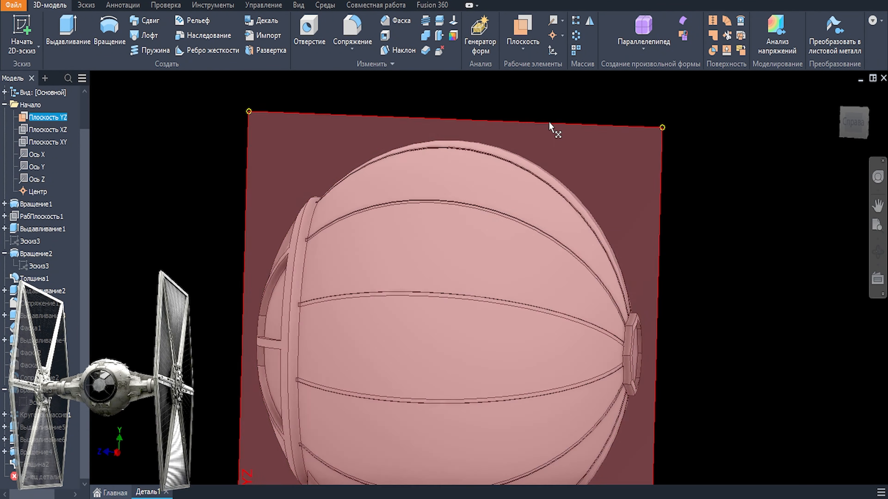
# Start a sketch on the YZ plane, draw a rectangle around the rear hub, slice the view and adjust the rectangle's edges
pyautogui.click(551, 129)
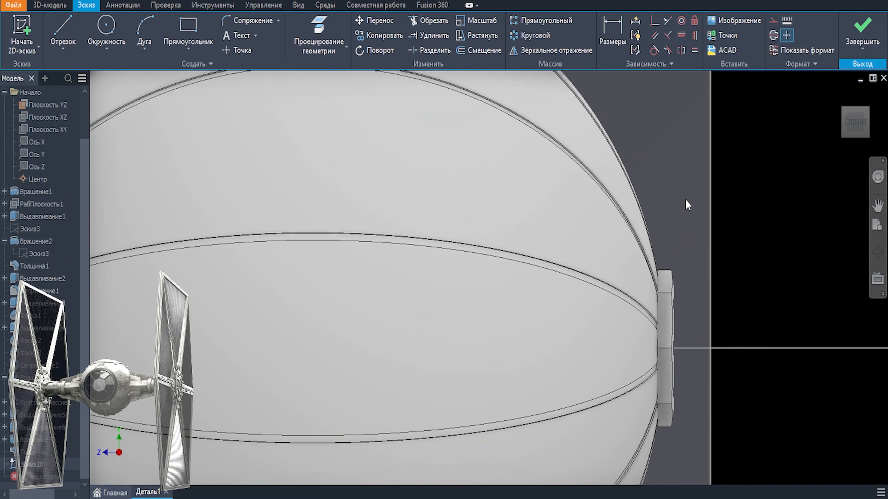
pyautogui.click(188, 31)
pyautogui.moveTo(685, 245); pyautogui.dragTo(660, 122, button='middle')
pyautogui.click(671, 90)
pyautogui.click(578, 349)
pyautogui.press('Escape')
pyautogui.press('F7')
pyautogui.moveTo(636, 349); pyautogui.dragTo(636, 371)
pyautogui.scroll(3, 656, 153)
pyautogui.press('d')
pyautogui.click(683, 227)
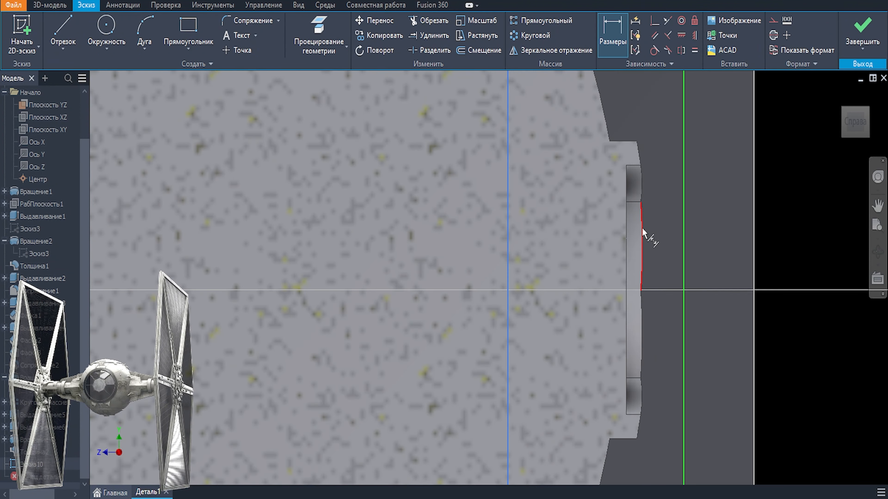
pyautogui.press('Escape')
pyautogui.scroll(-3, 672, 228)
pyautogui.moveTo(678, 230); pyautogui.dragTo(684, 229)
# Draw an axis line from the hub to the origin and dimension the rectangle's upper and lower edges 13 mm from it
pyautogui.press('l')
pyautogui.click(653, 266)
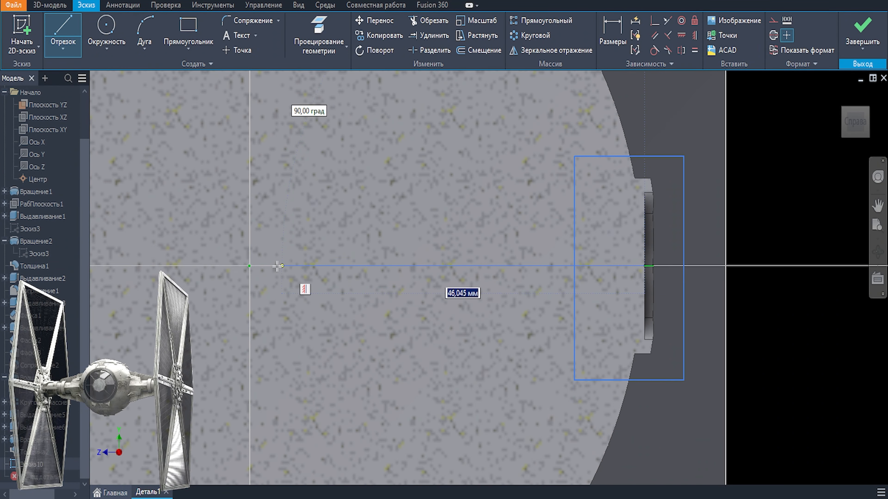
pyautogui.click(249, 266)
pyautogui.press('d')
pyautogui.click(603, 267)
pyautogui.click(765, 123)
pyautogui.write('13')
pyautogui.press('Return')
pyautogui.click(639, 267)
pyautogui.click(803, 407)
pyautogui.write('13')
pyautogui.press('Return')
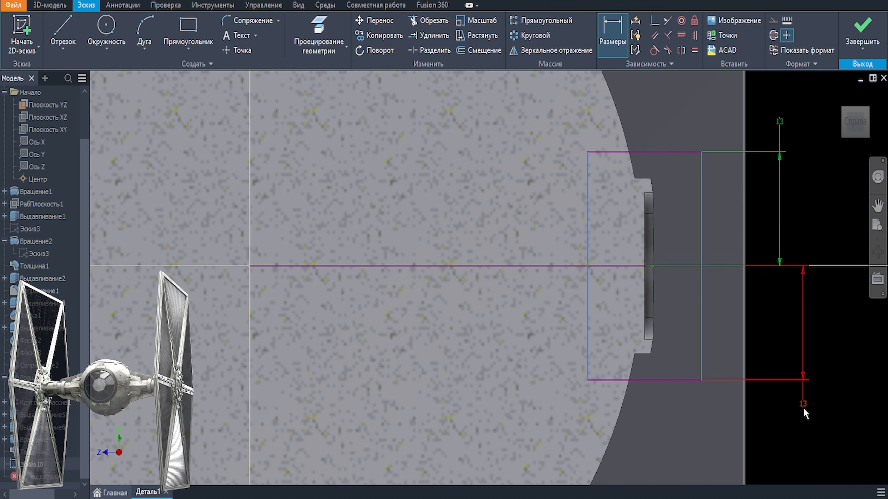
pyautogui.press('Escape')
# Offset the rectangle 2 mm outward
pyautogui.scroll(-3, 712, 291)
pyautogui.moveTo(704, 237); pyautogui.dragTo(702, 235)
pyautogui.press('o')
pyautogui.click(650, 210)
pyautogui.scroll(5, 679, 201)
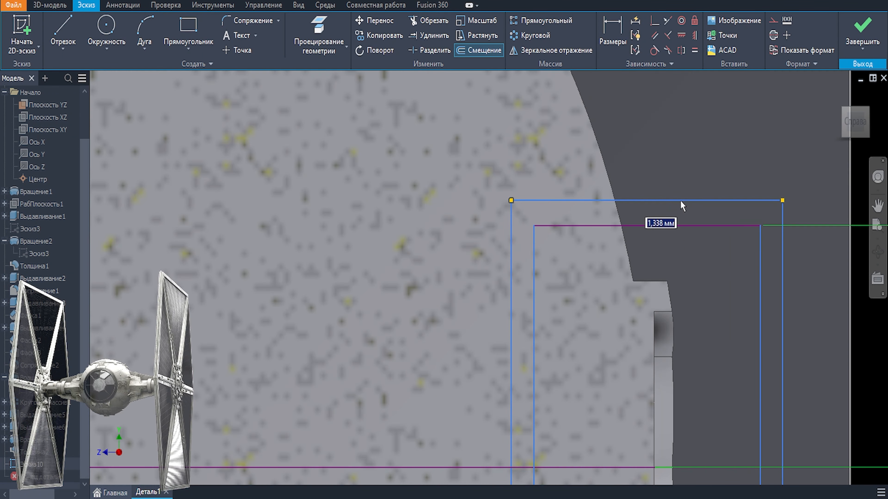
pyautogui.write('2')
pyautogui.press('Return')
pyautogui.press('Escape')
pyautogui.scroll(-3, 753, 228)
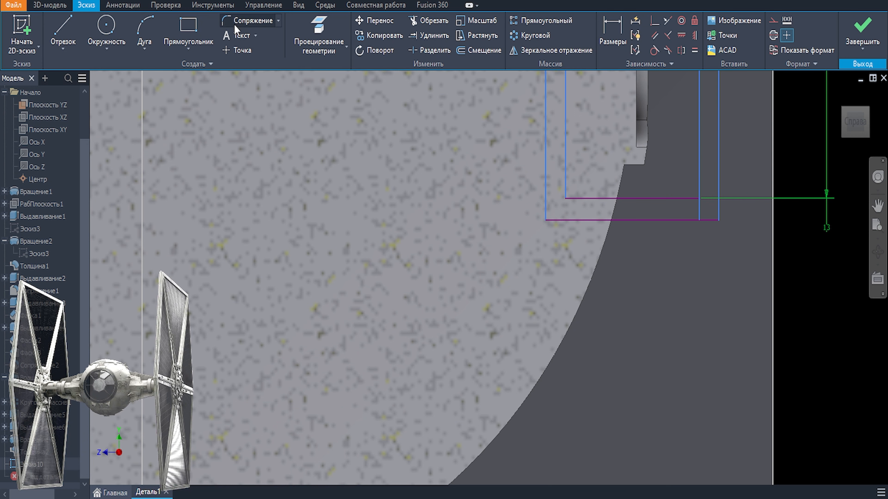
# Project the sphere's outline arcs into the sketch below and above the hub
pyautogui.click(319, 29)
pyautogui.click(574, 323)
pyautogui.scroll(-5, 601, 325)
pyautogui.click(607, 160)
pyautogui.scroll(6, 629, 288)
pyautogui.press('Escape')
# Try an arc from the outer rectangle's lower rear corner to the projected sphere outline, tangent to both the outline and lower edge
pyautogui.click(146, 27)
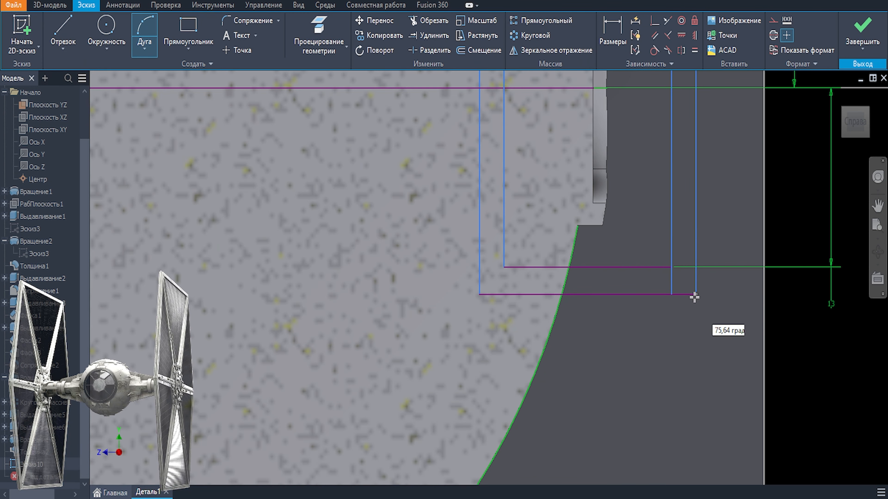
pyautogui.click(696, 295)
pyautogui.click(488, 466)
pyautogui.click(566, 360)
pyautogui.click(654, 51)
pyautogui.click(550, 380)
pyautogui.click(538, 366)
pyautogui.click(657, 308)
pyautogui.click(688, 295)
# Line up the rear edges of the inner and outer rectangles
pyautogui.moveTo(692, 226); pyautogui.dragTo(672, 245)
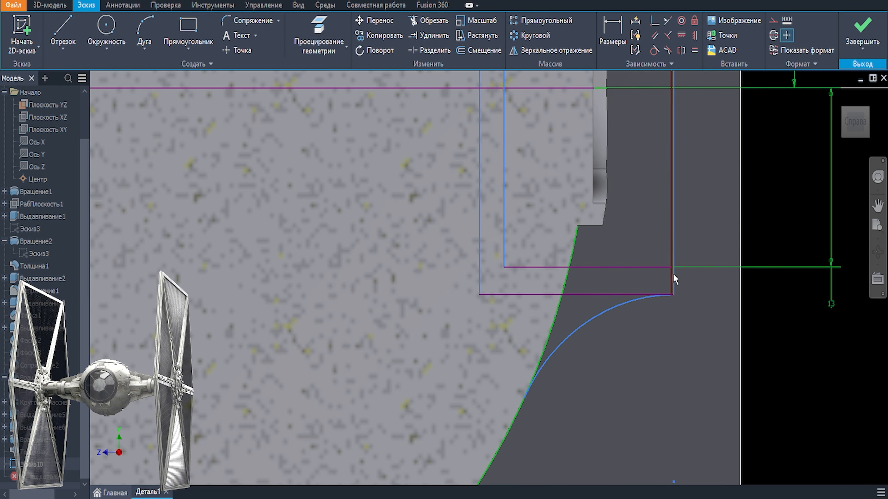
pyautogui.moveTo(672, 276); pyautogui.dragTo(685, 273)
pyautogui.scroll(3, 715, 241)
pyautogui.moveTo(657, 238)
pyautogui.mouseDown()
pyautogui.moveTo(610, 241)
pyautogui.moveTo(704, 221)
pyautogui.mouseUp()
pyautogui.scroll(-5, 663, 258)
pyautogui.moveTo(704, 221); pyautogui.dragTo(654, 220)
# Draw an arc from the outer rectangle's lower rear corner to the sphere outline and make it tangent to the outline
pyautogui.click(725, 312)
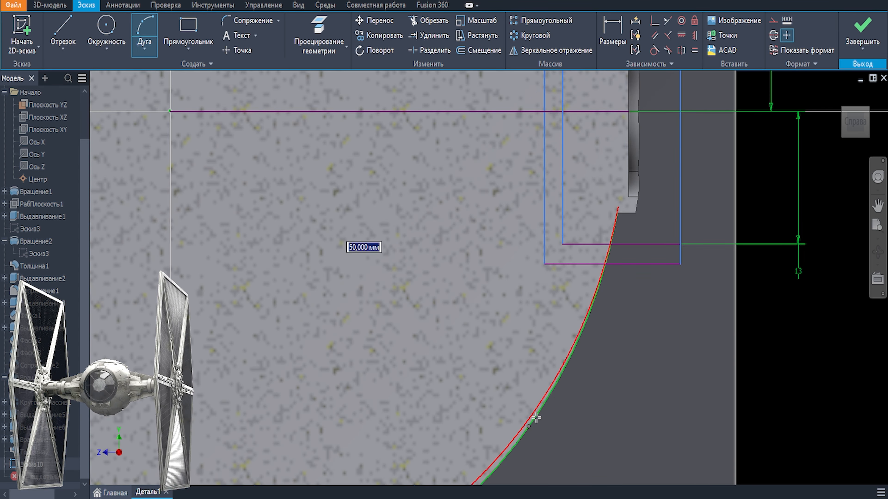
pyautogui.click(655, 50)
pyautogui.click(572, 360)
pyautogui.click(545, 403)
# Draw a line along the axis from the hub to the rectangle's rear edge and reposition the upper 13 mm dimension
pyautogui.scroll(-3, 683, 392)
pyautogui.click(63, 30)
pyautogui.click(652, 225)
pyautogui.click(682, 226)
pyautogui.scroll(6, 677, 225)
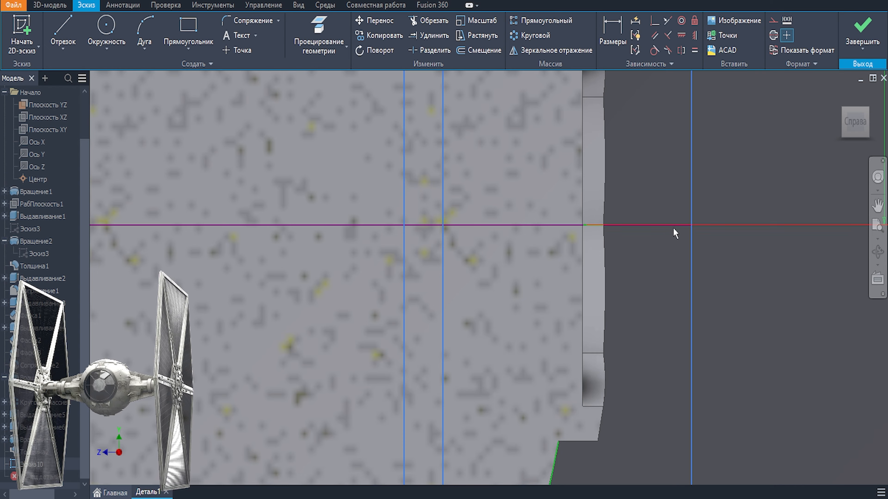
pyautogui.scroll(-5, 799, 351)
pyautogui.scroll(3, 792, 103)
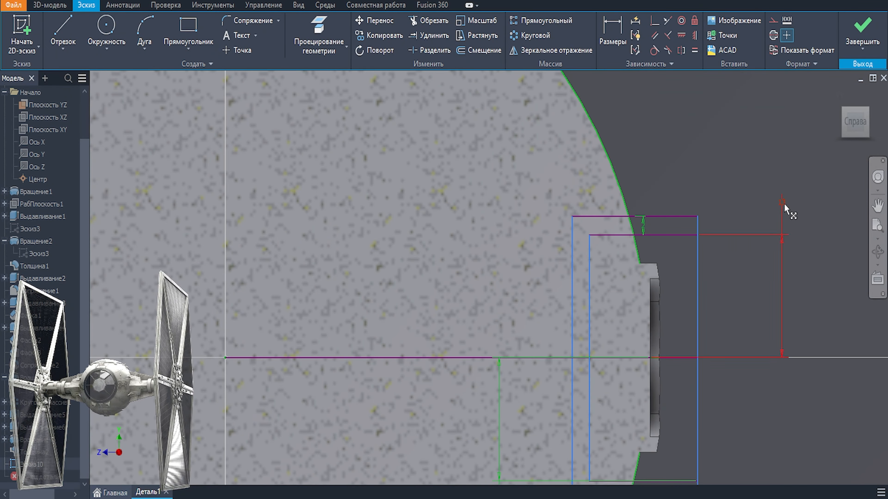
pyautogui.moveTo(785, 205); pyautogui.dragTo(469, 196)
pyautogui.scroll(8, 664, 358)
pyautogui.click(63, 30)
pyautogui.press('Escape')
pyautogui.scroll(-10, 706, 297)
pyautogui.scroll(3, 767, 365)
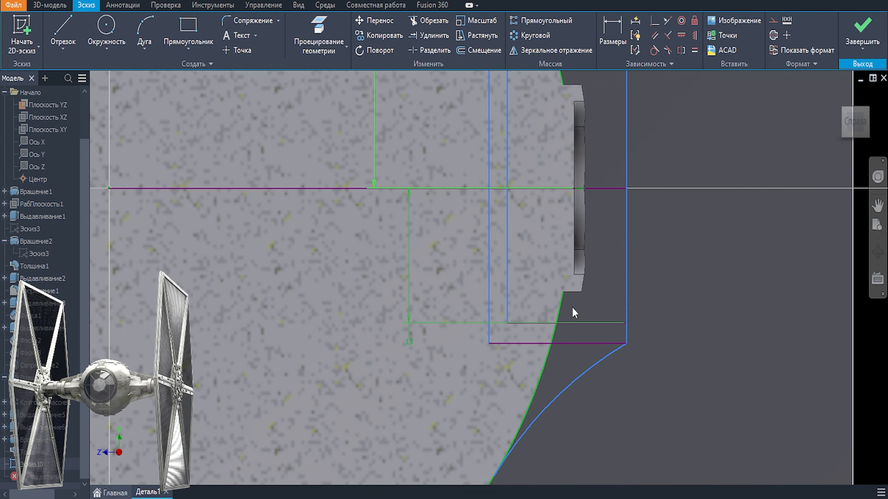
# Draw an inner arc from the hub's base to the inner rectangle's lower rear corner and apply a tangent constraint
pyautogui.click(151, 27)
pyautogui.click(563, 292)
pyautogui.click(625, 323)
pyautogui.click(590, 314)
pyautogui.scroll(3, 591, 314)
pyautogui.click(654, 50)
pyautogui.click(591, 314)
pyautogui.scroll(-5, 566, 284)
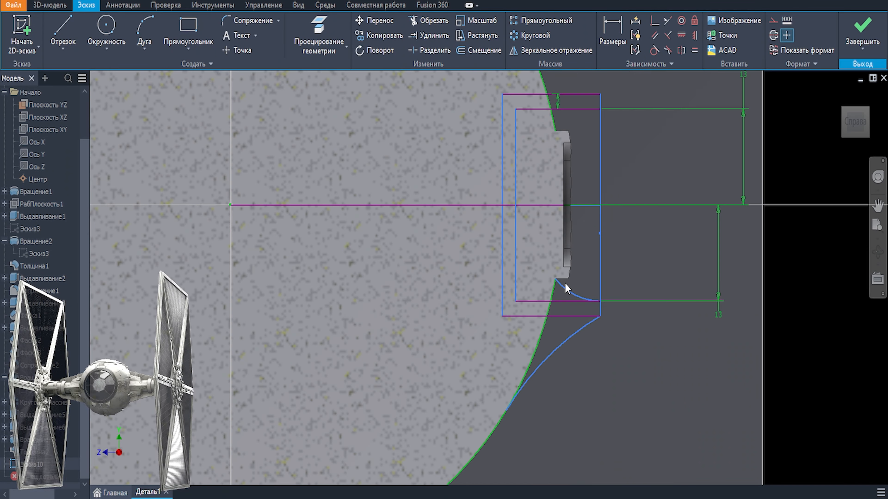
# Revolve the lower profile regions around the axis line to form a flared collar around the rear hub
pyautogui.press('r')
pyautogui.click(640, 432)
pyautogui.click(642, 402)
pyautogui.click(630, 386)
pyautogui.click(587, 405)
pyautogui.click(184, 144)
pyautogui.click(657, 293)
pyautogui.moveTo(696, 353)
pyautogui.keyDown('shift'); pyautogui.mouseDown(button='middle')
pyautogui.moveTo(568, 369)
pyautogui.moveTo(517, 343)
pyautogui.mouseUp(button='middle'); pyautogui.keyUp('shift')
pyautogui.scroll(-3, 518, 343)
pyautogui.press('Return')
pyautogui.keyDown('shift'); pyautogui.moveTo(515, 374); pyautogui.dragTo(616, 353, button='middle'); pyautogui.keyUp('shift')
pyautogui.scroll(3, 535, 331)
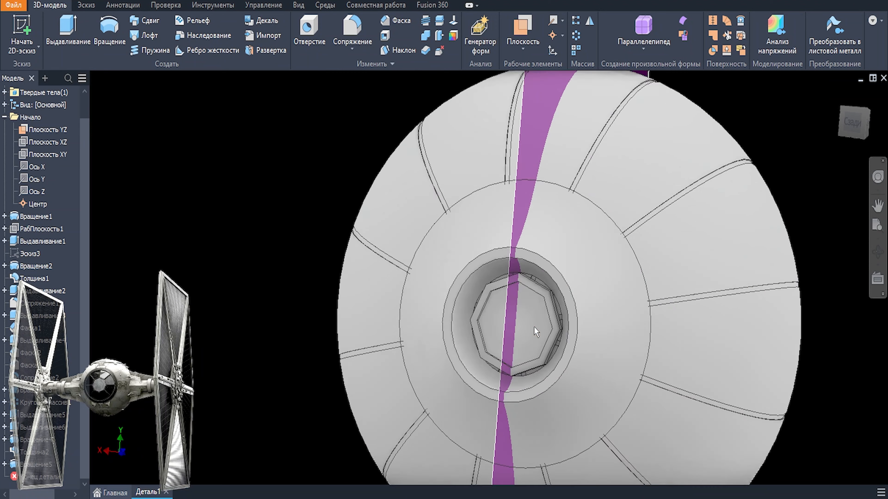
# Edit the collar's sketch and set both 13 mm dimensions to 16 mm
pyautogui.click(5, 465)
pyautogui.doubleClick(37, 477)
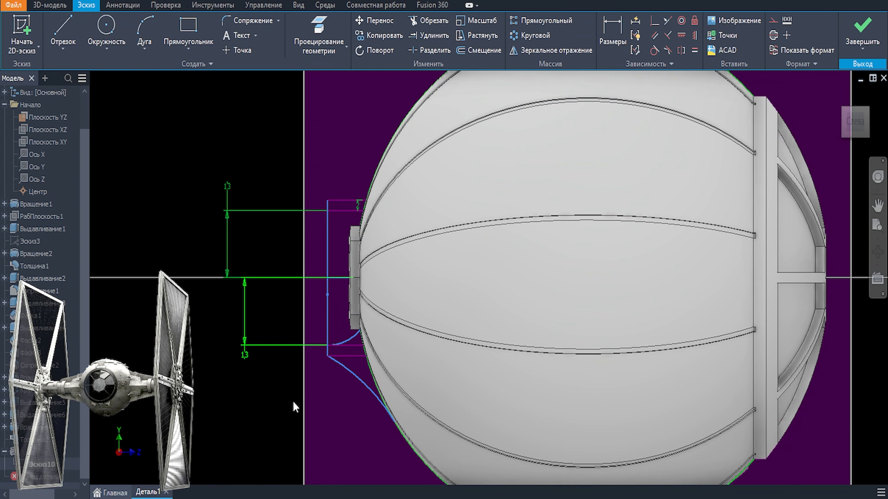
pyautogui.doubleClick(247, 353)
pyautogui.write('15')
pyautogui.press('Return')
pyautogui.doubleClick(237, 364)
pyautogui.write('16')
pyautogui.press('Return')
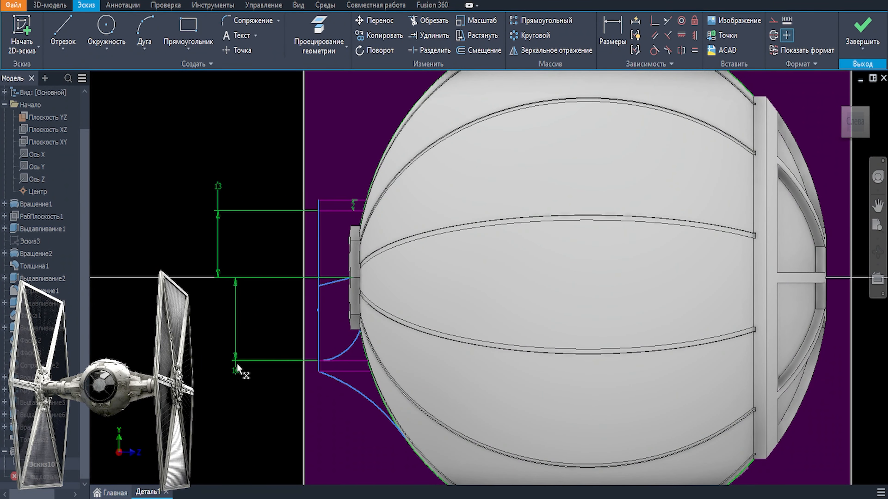
pyautogui.doubleClick(217, 186)
pyautogui.write('16')
pyautogui.press('Return')
pyautogui.click(862, 30)
pyautogui.keyDown('shift'); pyautogui.moveTo(579, 373); pyautogui.dragTo(657, 314, button='middle'); pyautogui.keyUp('shift')
pyautogui.scroll(3, 657, 297)
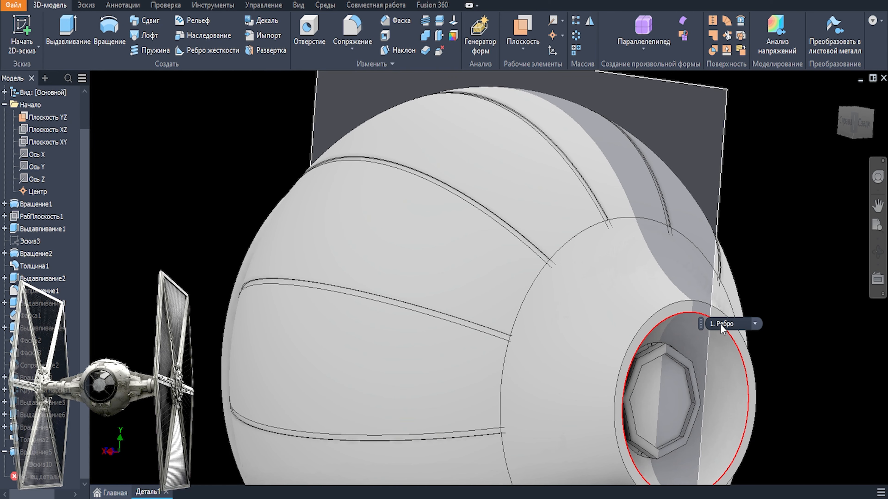
# Reopen the collar's sketch and draw a straight line from the inner rectangle's lower rear corner to the hub's base
pyautogui.keyDown('shift'); pyautogui.moveTo(722, 330); pyautogui.dragTo(638, 402, button='middle'); pyautogui.keyUp('shift')
pyautogui.doubleClick(41, 465)
pyautogui.scroll(3, 622, 341)
pyautogui.scroll(3, 618, 336)
pyautogui.press('l')
pyautogui.click(726, 380)
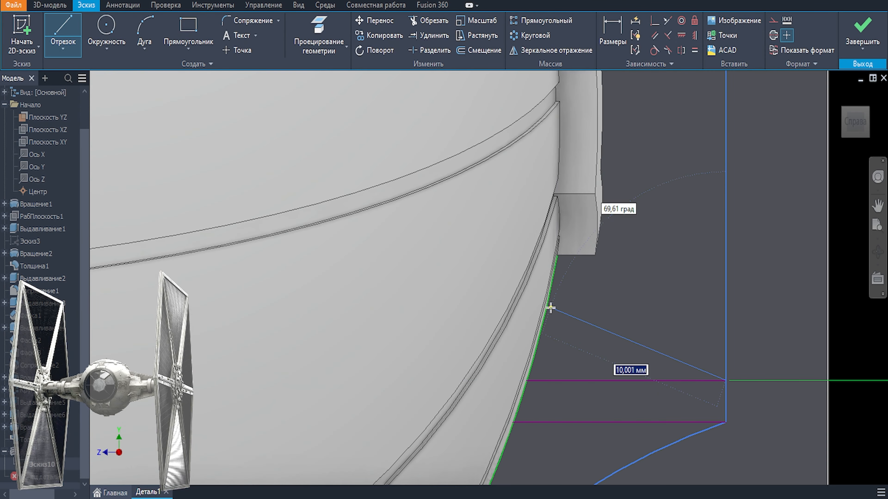
pyautogui.click(557, 255)
pyautogui.click(862, 28)
# Edit the collar's revolve and update its profile selection around the new sketch line
pyautogui.doubleClick(41, 452)
pyautogui.scroll(3, 647, 427)
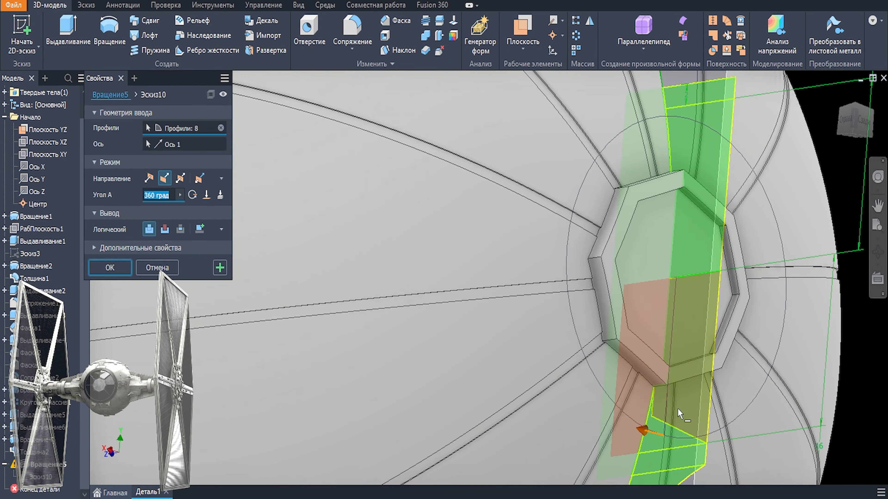
pyautogui.click(677, 414)
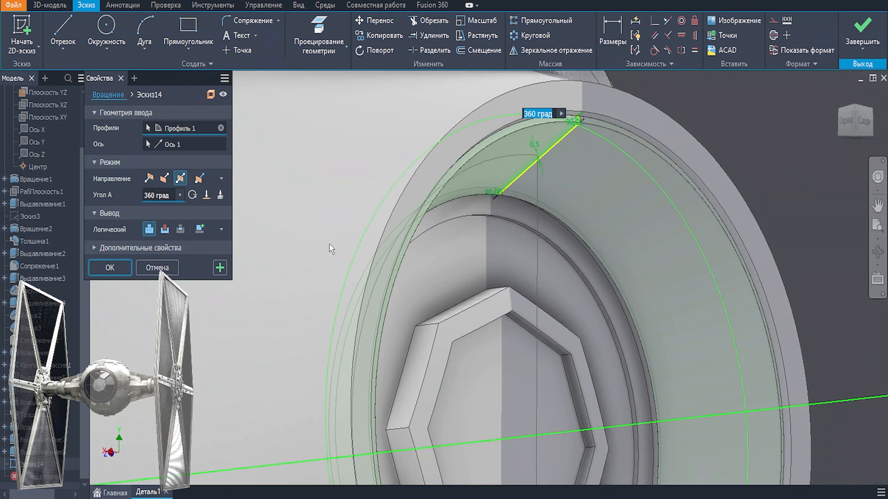
# Revolve the collar's inner panel profile symmetrically by 15 degrees and repeat it 20 times in a circular pattern around the hub
pyautogui.write('15')
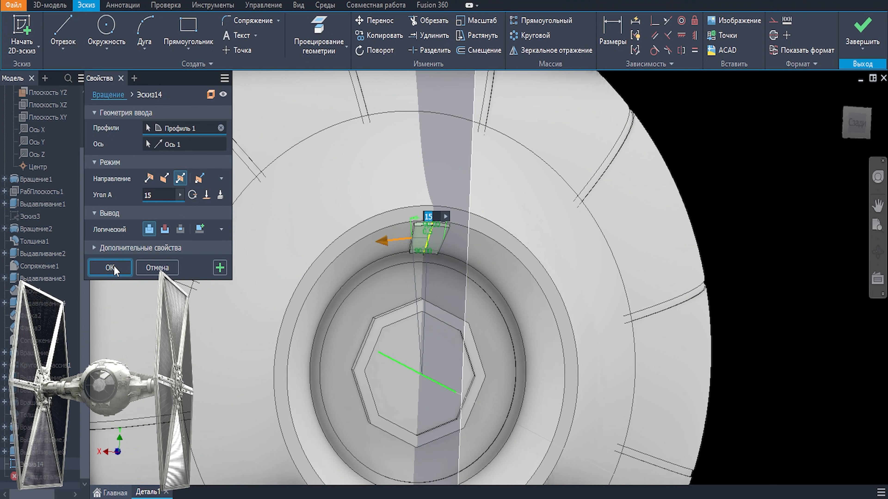
pyautogui.click(114, 267)
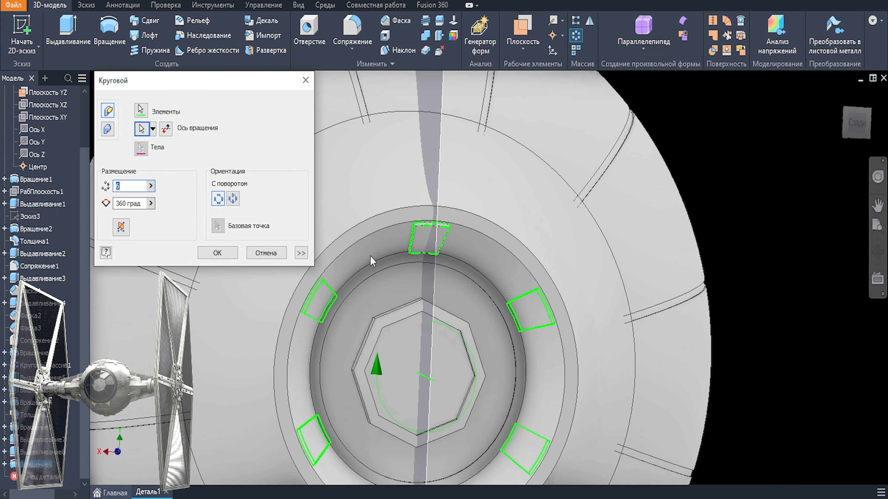
pyautogui.write('20')
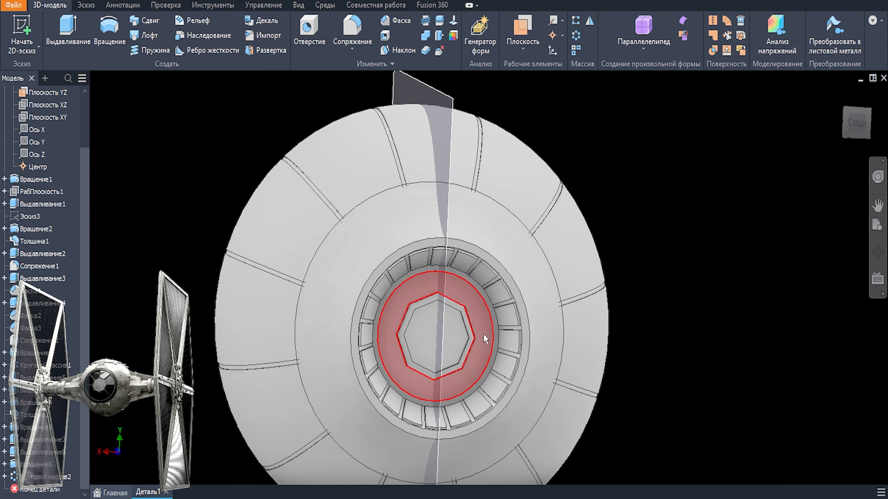
pyautogui.keyDown('shift'); pyautogui.moveTo(437, 315); pyautogui.dragTo(453, 326, button='middle'); pyautogui.keyUp('shift')
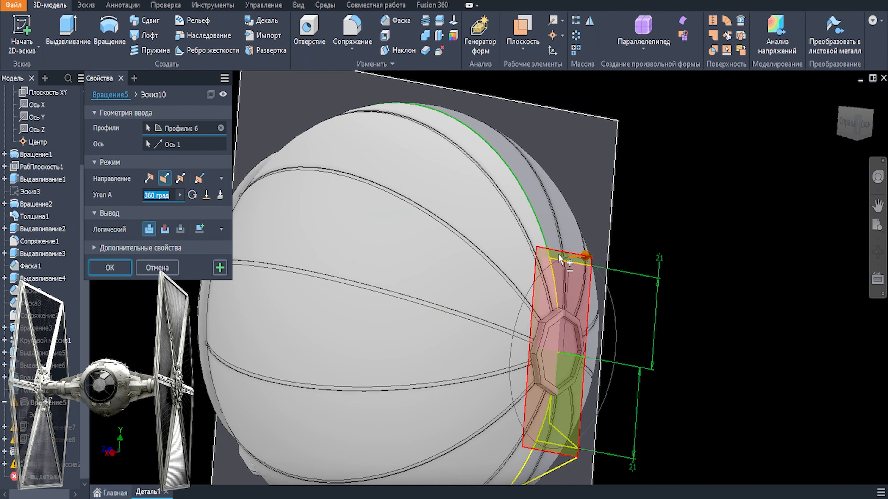
# Change the profile regions selected for the collar's revolve above and below the axis
pyautogui.click(559, 258)
pyautogui.click(573, 378)
pyautogui.scroll(3, 574, 378)
pyautogui.keyDown('shift'); pyautogui.moveTo(559, 402); pyautogui.dragTo(540, 370, button='middle'); pyautogui.keyUp('shift')
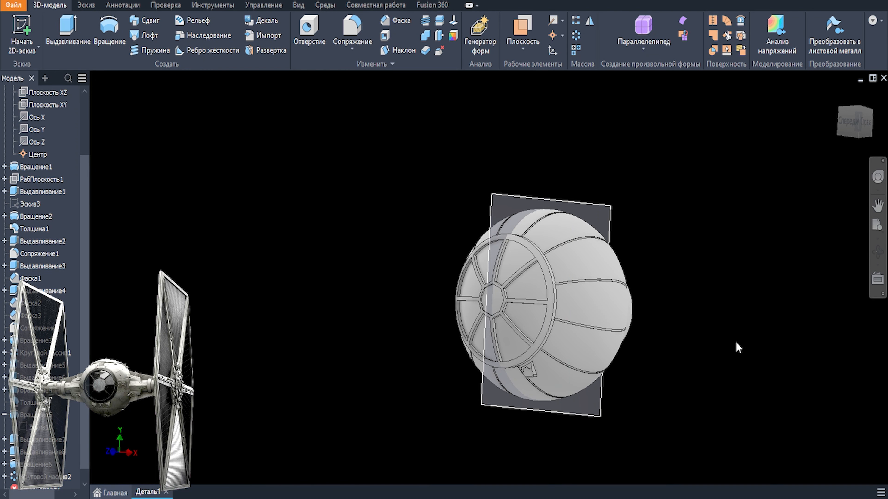
# Reuse the gun block's sketch and extrude its profile symmetrically to 69.3 mm, joined to the cockpit
pyautogui.scroll(-8, 481, 334)
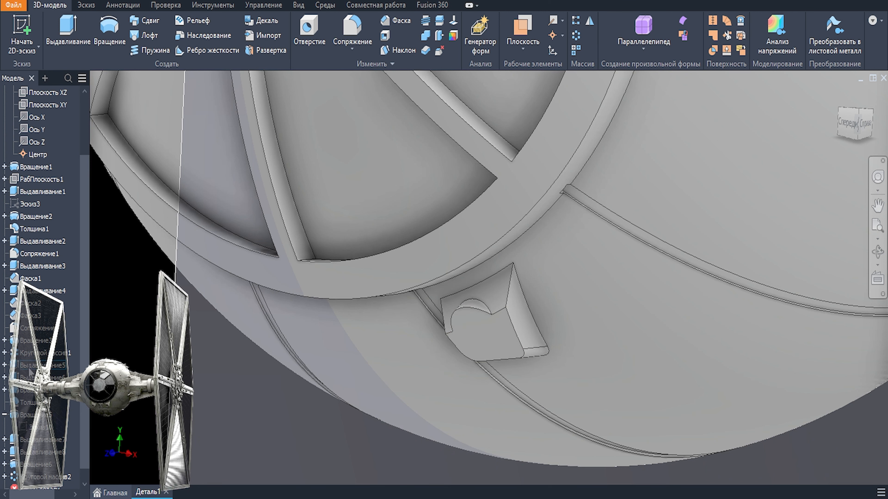
pyautogui.scroll(-1, 31, 270)
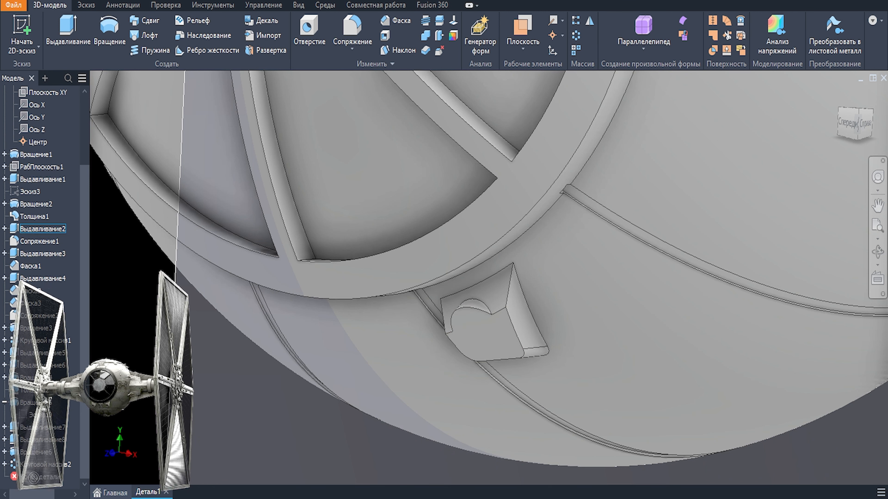
pyautogui.rightClick(11, 229)
pyautogui.click(70, 259)
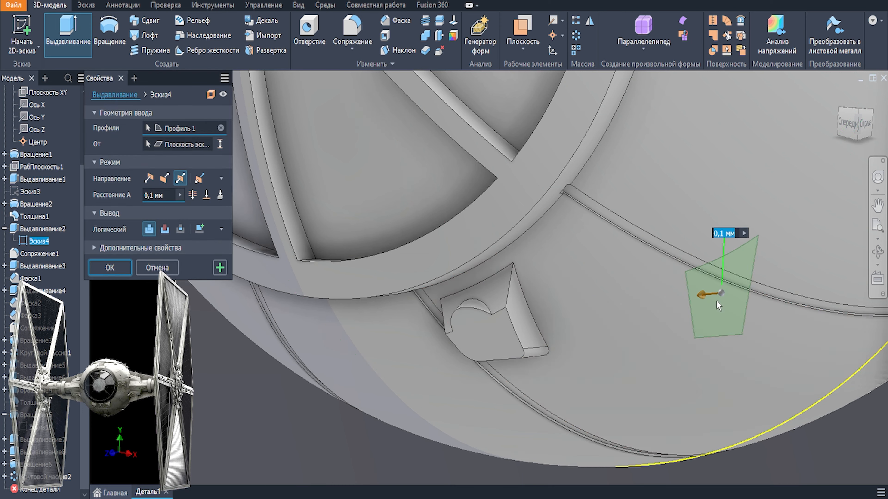
pyautogui.write('69.2')
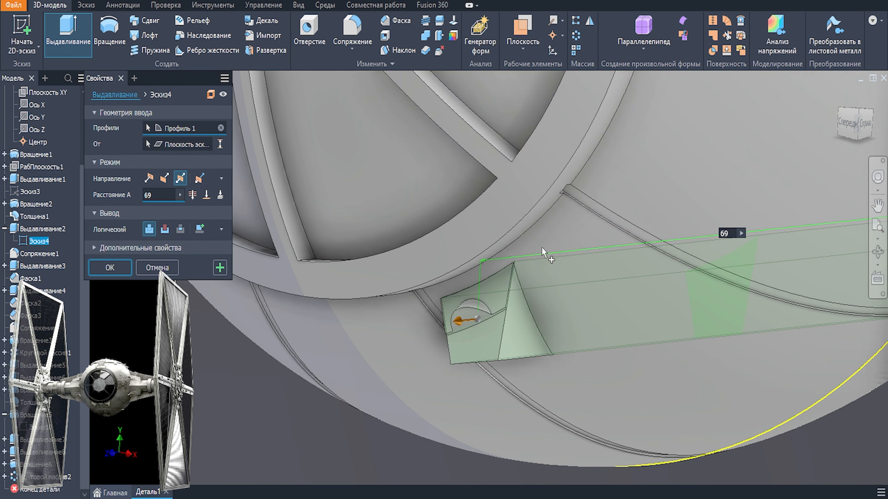
pyautogui.scroll(-2, 470, 293)
pyautogui.press('Return')
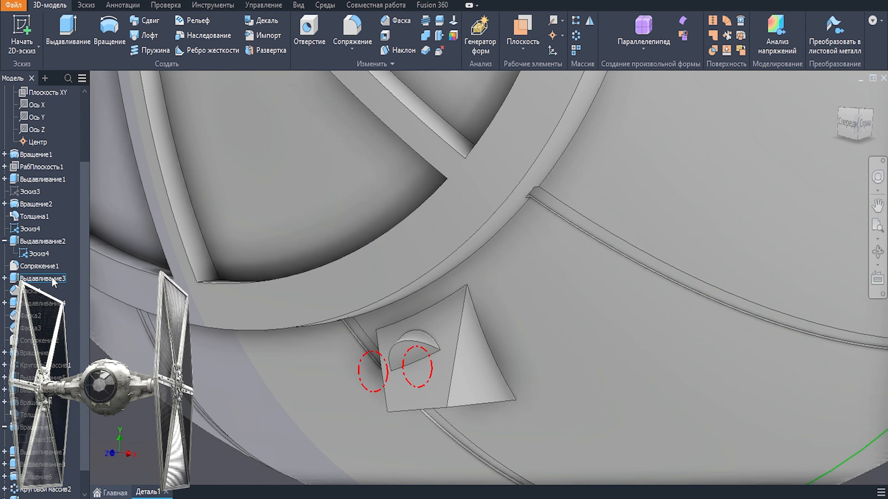
# Reuse the barrel circle's sketch to extrude a cylinder from the gun block and delete the earlier barrel chamfer
pyautogui.rightClick(42, 279)
pyautogui.click(70, 308)
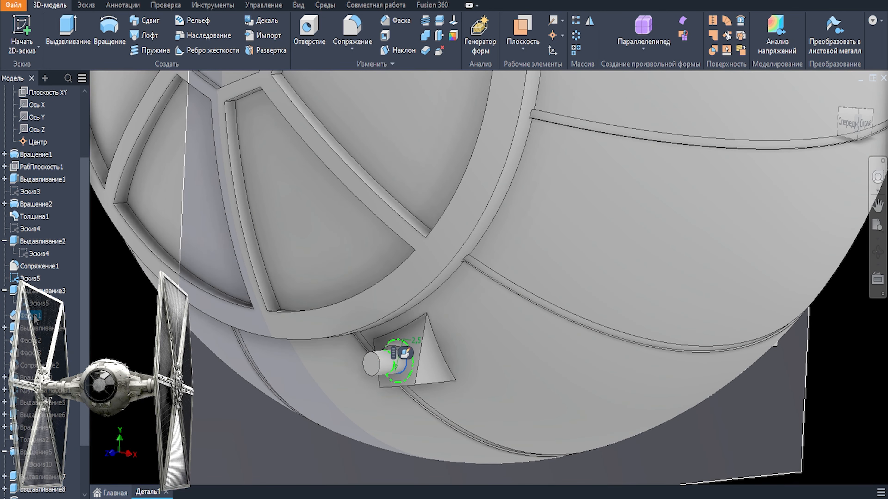
pyautogui.doubleClick(34, 315)
pyautogui.press('Escape')
pyautogui.click(213, 207)
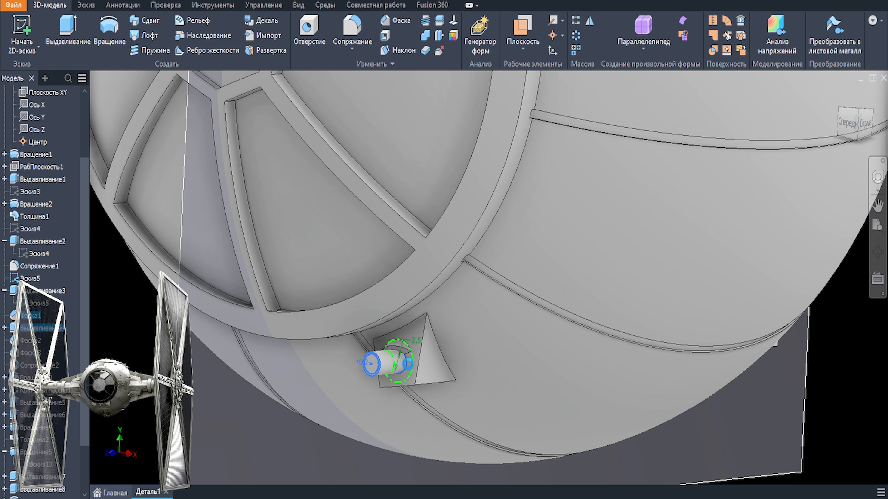
# Chamfer the edge where the barrel meets the gun block with two distances, 1.5 mm and 2.3 mm
pyautogui.scroll(3, 405, 363)
pyautogui.click(405, 364)
pyautogui.click(433, 333)
pyautogui.write('1.5')
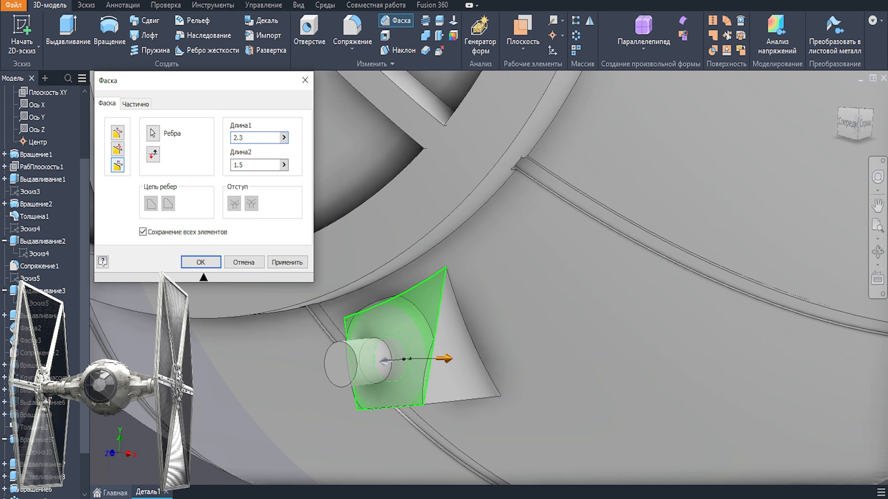
pyautogui.click(232, 166)
pyautogui.write('2.3')
pyautogui.press('Return')
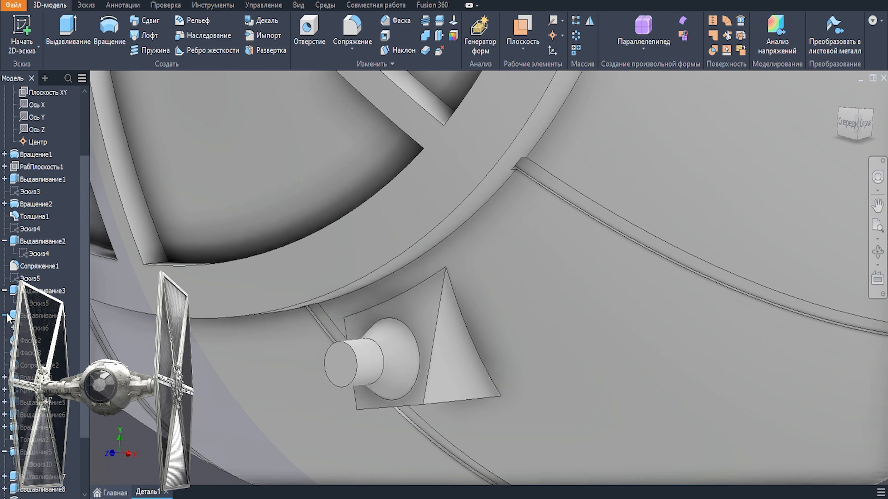
# Cut a bore into the barrel's front face by extruding the inner circle of its existing sketch, and hide that sketch
pyautogui.scroll(-2, 21, 316)
pyautogui.rightClick(39, 254)
pyautogui.click(95, 385)
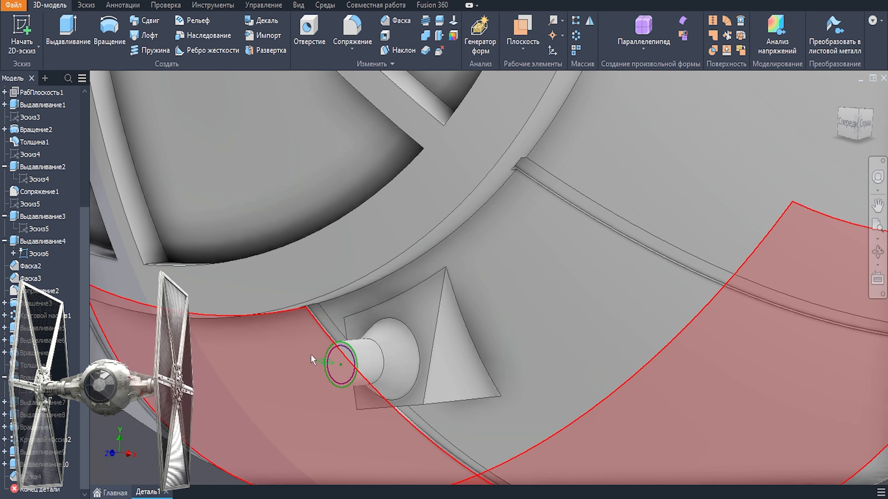
pyautogui.click(339, 366)
pyautogui.press('e')
pyautogui.click(165, 229)
pyautogui.click(114, 267)
pyautogui.rightClick(39, 266)
pyautogui.click(96, 397)
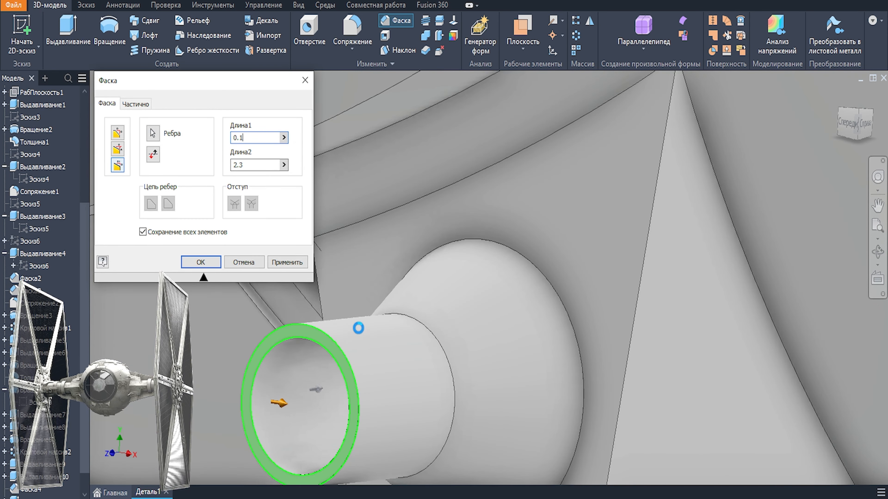
# Chamfer the barrel's front rim 0.1 mm by 1.5 mm and fillet the ring edge around the barrel
pyautogui.press('Tab')
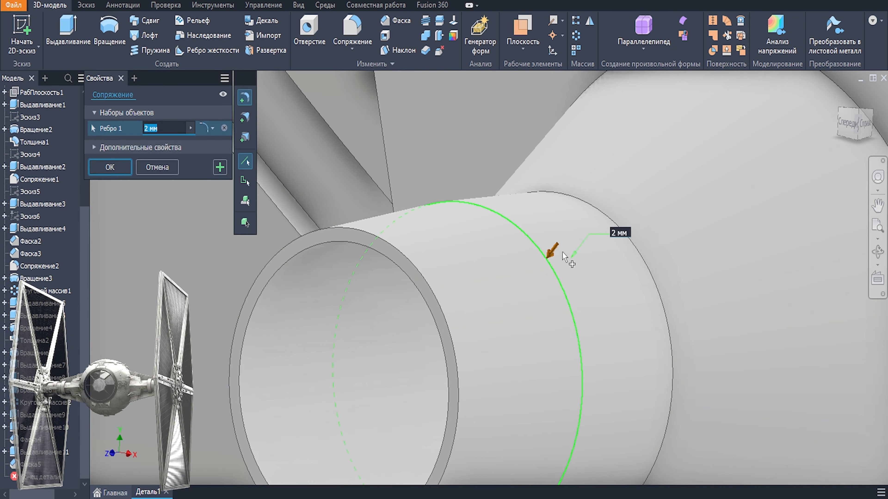
pyautogui.click(555, 252)
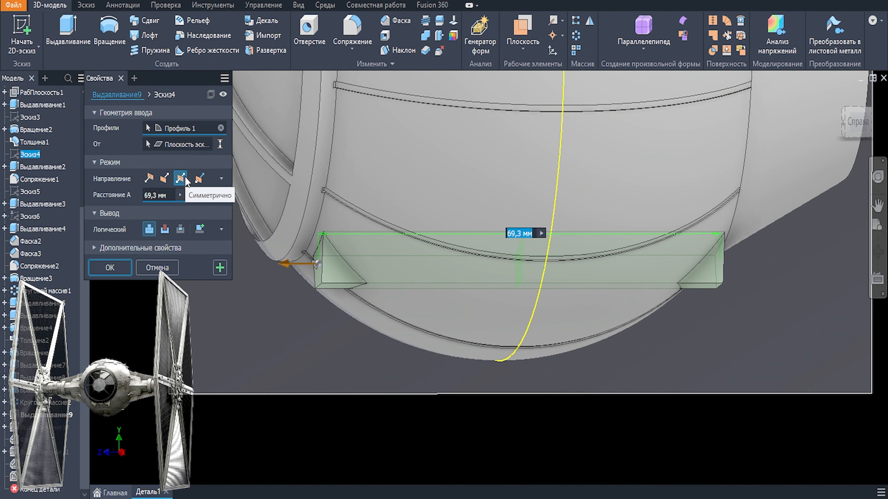
# Change the gun block's extrusion from symmetric to one direction with a distance of 69.3/2 mm
pyautogui.click(150, 178)
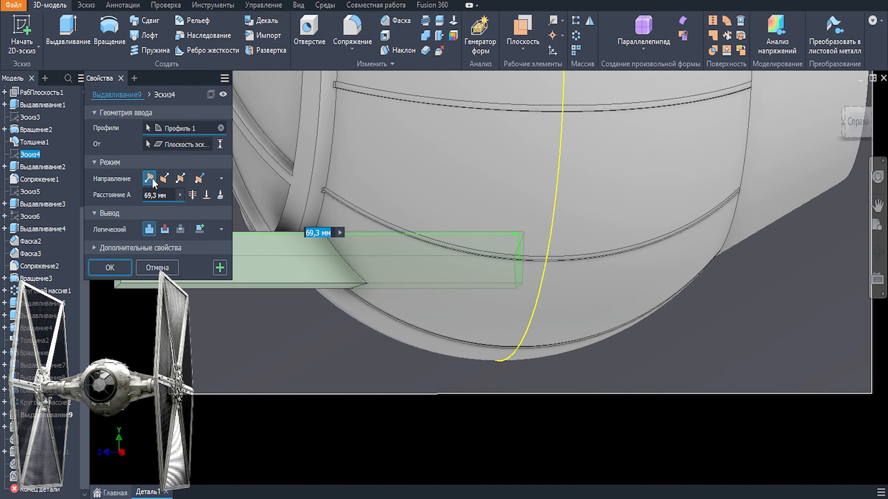
pyautogui.write('2')
pyautogui.scroll(-3, 266, 308)
pyautogui.keyDown('shift'); pyautogui.moveTo(265, 308); pyautogui.dragTo(321, 315, button='middle'); pyautogui.keyUp('shift')
pyautogui.press('BackSpace')
pyautogui.press('BackSpace')
pyautogui.write('/2')
pyautogui.press('Return')
pyautogui.scroll(1, 364, 308)
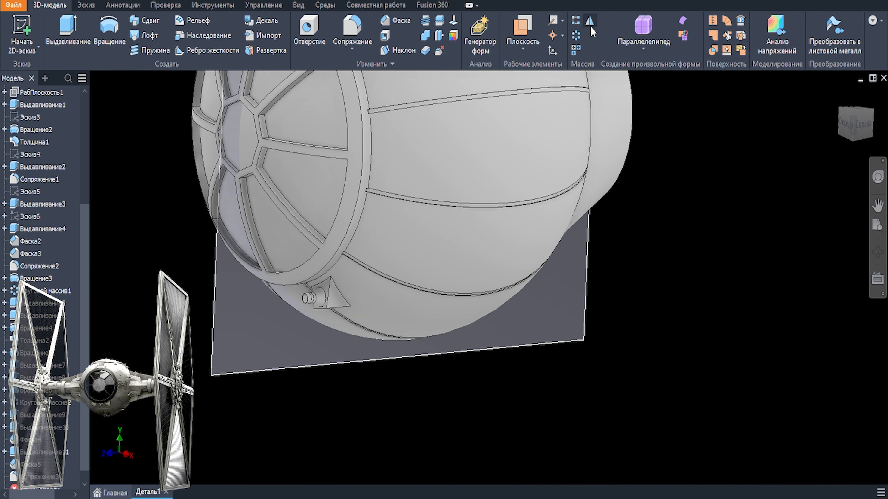
# Set up a mirror of the gun's extrusions, chamfers and fillet across the YZ plane
pyautogui.click(590, 24)
pyautogui.click(337, 301)
pyautogui.click(325, 296)
pyautogui.scroll(10, 314, 298)
pyautogui.click(46, 430)
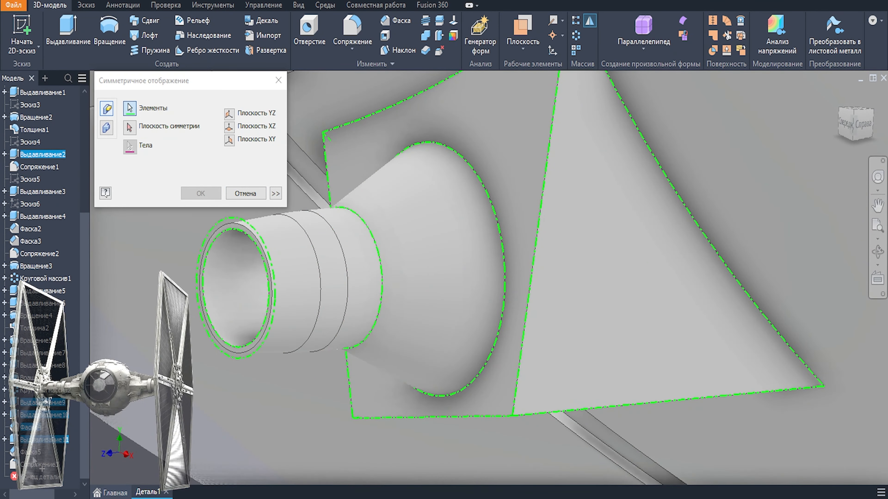
pyautogui.click(46, 452)
pyautogui.scroll(-10, 412, 395)
pyautogui.click(129, 128)
pyautogui.click(318, 249)
pyautogui.press('Return')
pyautogui.click(208, 98)
pyautogui.click(202, 194)
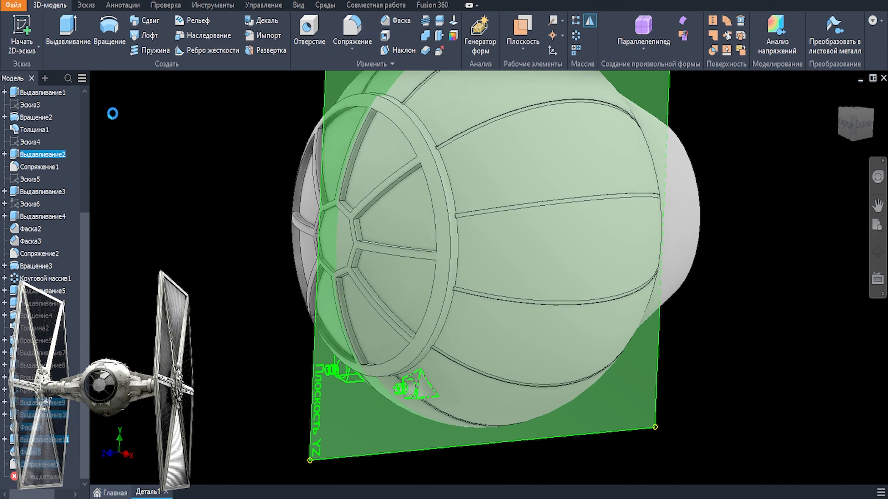
# Take the barrel's base chamfer and the fillet out of the mirror selection and apply the mirror across the YZ plane
pyautogui.click(13, 31)
pyautogui.click(24, 42)
pyautogui.click(35, 54)
pyautogui.scroll(-2, 51, 64)
pyautogui.click(194, 97)
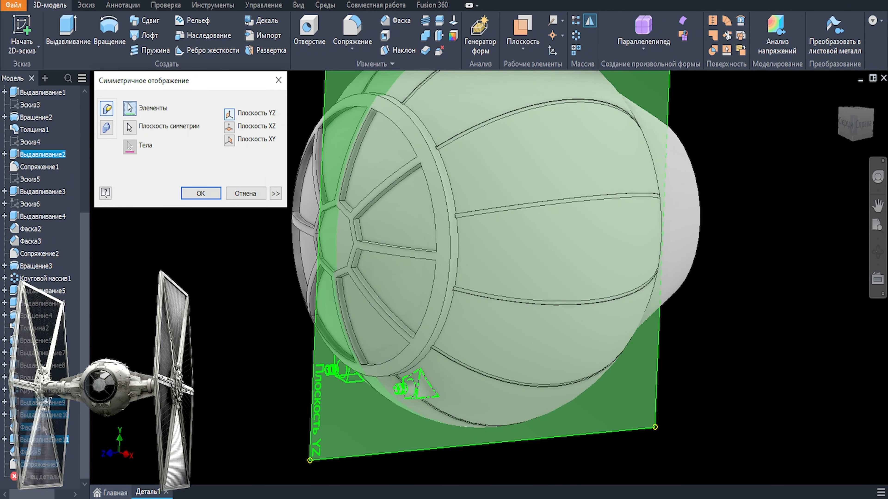
pyautogui.click(200, 193)
pyautogui.click(194, 92)
pyautogui.press('Return')
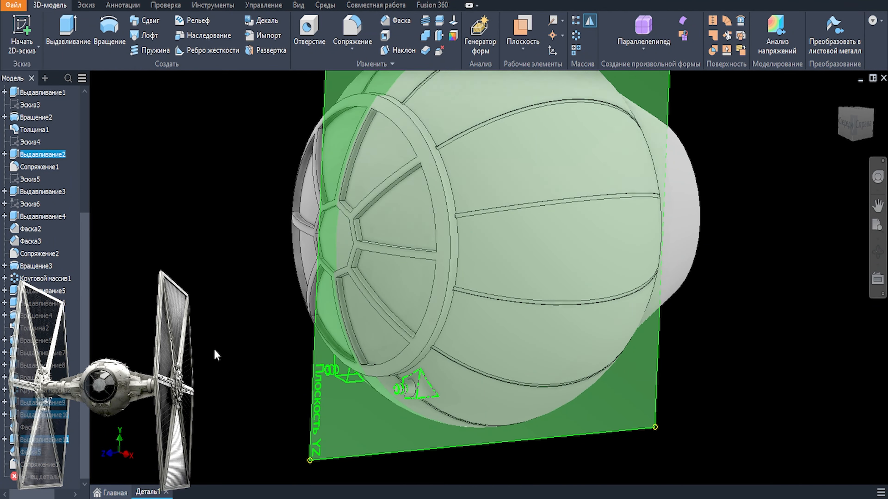
pyautogui.keyDown('shift'); pyautogui.moveTo(244, 367); pyautogui.dragTo(322, 325, button='middle'); pyautogui.keyUp('shift')
pyautogui.scroll(4, 448, 394)
pyautogui.click(590, 20)
pyautogui.press('Escape')
pyautogui.scroll(3, 354, 323)
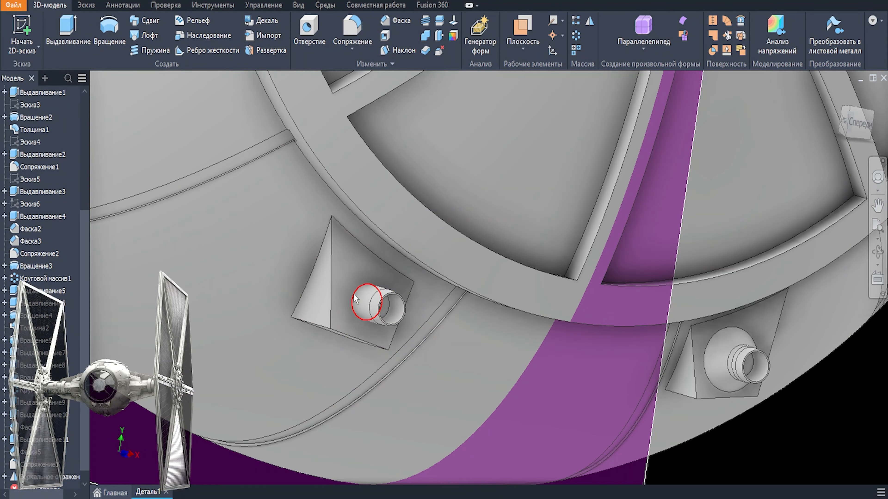
# Chamfer the base edge of the mirrored gun barrel with two distances, the first set to 2.3 mm
pyautogui.hotkey('ctrl', 'shift', 'k')
pyautogui.press('Escape')
pyautogui.keyDown('shift'); pyautogui.moveTo(379, 302); pyautogui.dragTo(413, 311, button='middle'); pyautogui.keyUp('shift')
pyautogui.scroll(2, 379, 297)
pyautogui.click(351, 247)
pyautogui.hotkey('ctrl', 'shift', 'k')
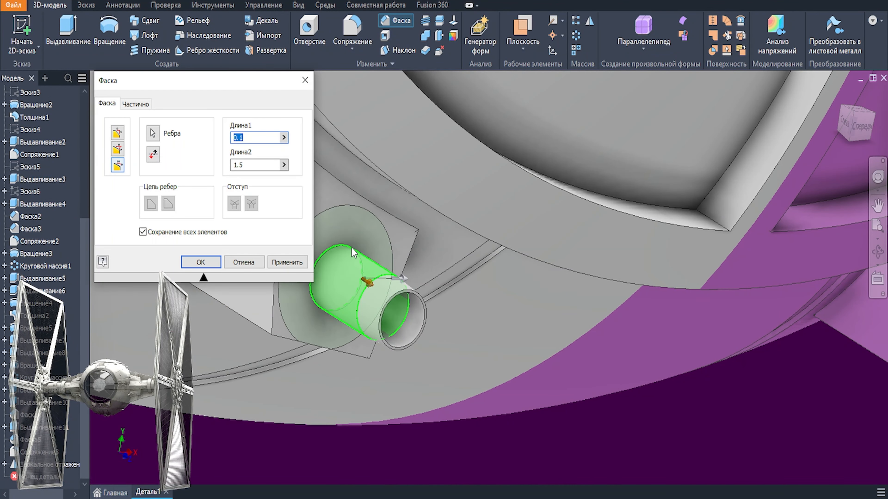
pyautogui.write('2.3')
pyautogui.click(254, 167)
pyautogui.press('BackSpace')
pyautogui.press('BackSpace')
pyautogui.scroll(-3, 461, 274)
pyautogui.click(218, 262)
# Fillet the ring edge of the mirrored gun barrel with a radius of 1 mm
pyautogui.click(339, 301)
pyautogui.press('f')
pyautogui.keyDown('shift'); pyautogui.moveTo(462, 370); pyautogui.dragTo(504, 252, button='middle'); pyautogui.keyUp('shift')
pyautogui.click(375, 231)
pyautogui.click(754, 331)
pyautogui.click(708, 316)
pyautogui.write('1')
pyautogui.press('Return')
# Display the XY plane in place of the YZ plane and start a new sketch on it
pyautogui.scroll(-5, 708, 316)
pyautogui.keyDown('shift'); pyautogui.moveTo(559, 214); pyautogui.dragTo(535, 224, button='middle'); pyautogui.keyUp('shift')
pyautogui.click(549, 204)
pyautogui.hotkey('alt', 'v')
pyautogui.scroll(5, 39, 168)
pyautogui.rightClick(40, 179)
pyautogui.click(66, 257)
pyautogui.click(467, 192)
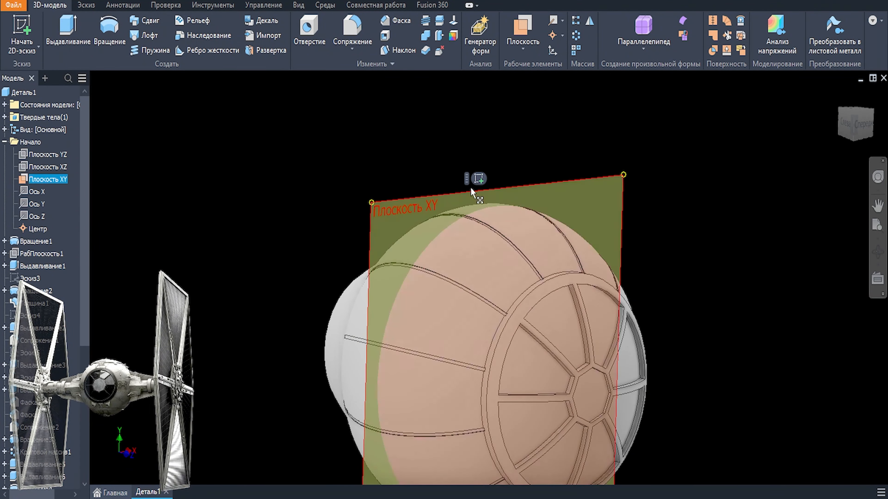
pyautogui.click(479, 178)
# Draw a wide horizontal rectangle across the cockpit, extending past both sides of the sphere
pyautogui.click(188, 30)
pyautogui.click(162, 232)
pyautogui.click(823, 316)
pyautogui.press('Escape')
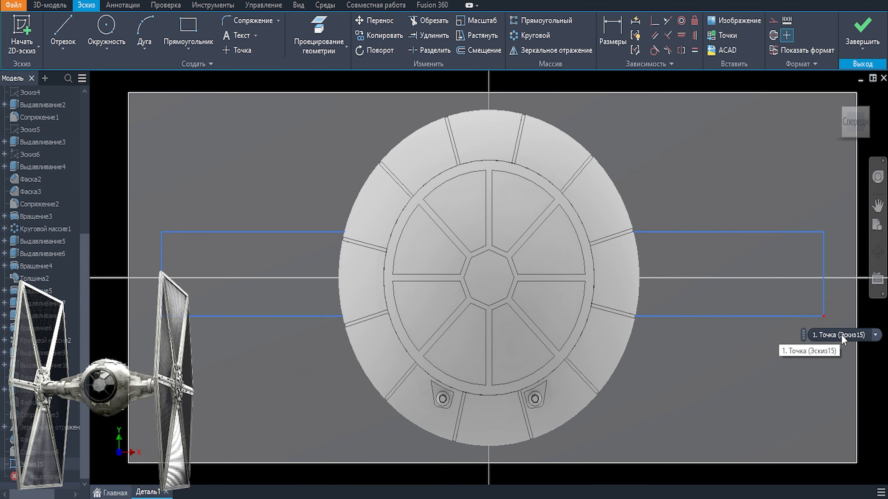
# Slice the graphics at the sketch plane and draw a horizontal line from the origin toward the sphere's edge
pyautogui.press('F7')
pyautogui.press('l')
pyautogui.click(489, 278)
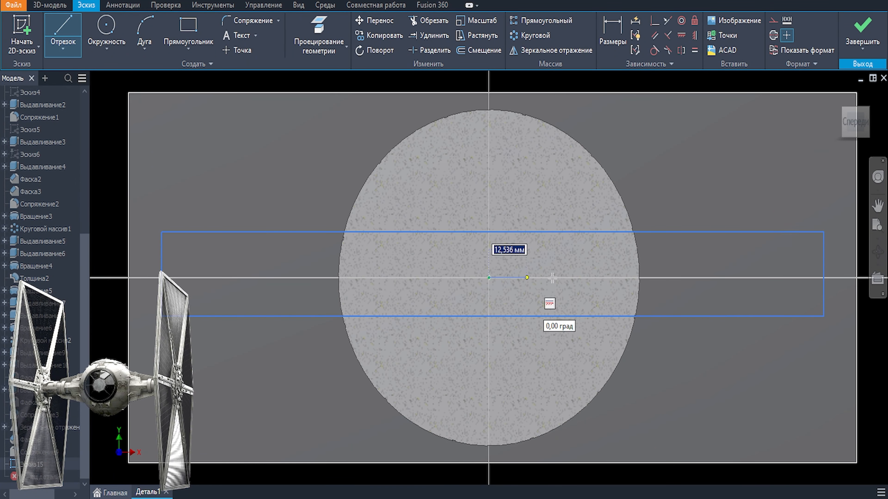
pyautogui.click(660, 277)
pyautogui.press('Escape')
# Centre the rectangle on the origin with horizontal and vertical constraints on its edge midpoints
pyautogui.click(682, 35)
pyautogui.click(824, 275)
pyautogui.click(489, 279)
pyautogui.click(694, 35)
pyautogui.click(489, 236)
pyautogui.click(489, 278)
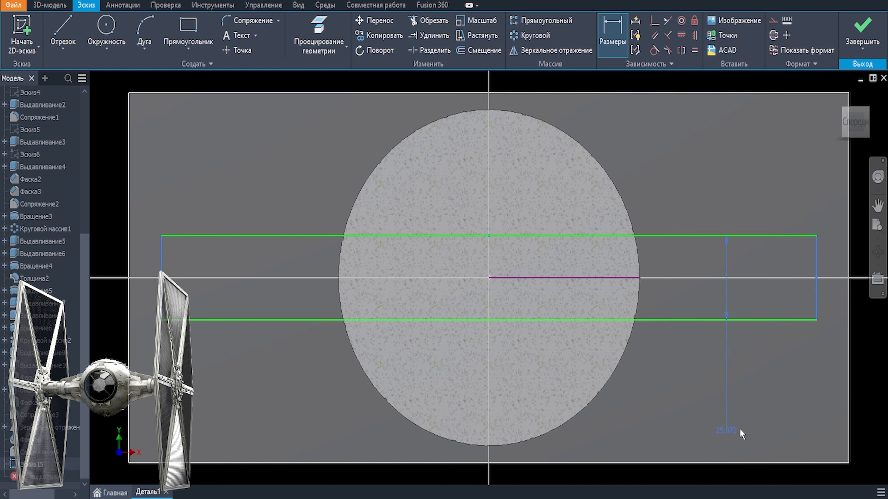
# Dimension the rectangle's height as 15 mm and shorten the rectangle toward the cockpit
pyautogui.click(864, 406)
pyautogui.write('10')
pyautogui.press('Escape')
pyautogui.doubleClick(667, 317)
pyautogui.write('15')
pyautogui.press('Return')
pyautogui.moveTo(684, 285); pyautogui.dragTo(701, 285)
# Draw two successively taller rectangles side by side beyond the outer end of the horizontal tube profile
pyautogui.moveTo(748, 254); pyautogui.dragTo(613, 266, button='middle')
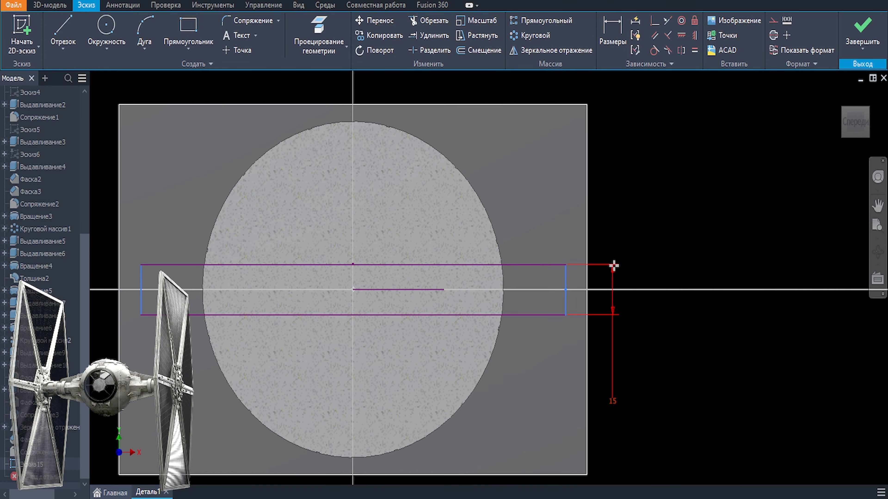
pyautogui.click(188, 30)
pyautogui.click(561, 229)
pyautogui.click(652, 338)
pyautogui.press('Escape')
pyautogui.scroll(3, 612, 279)
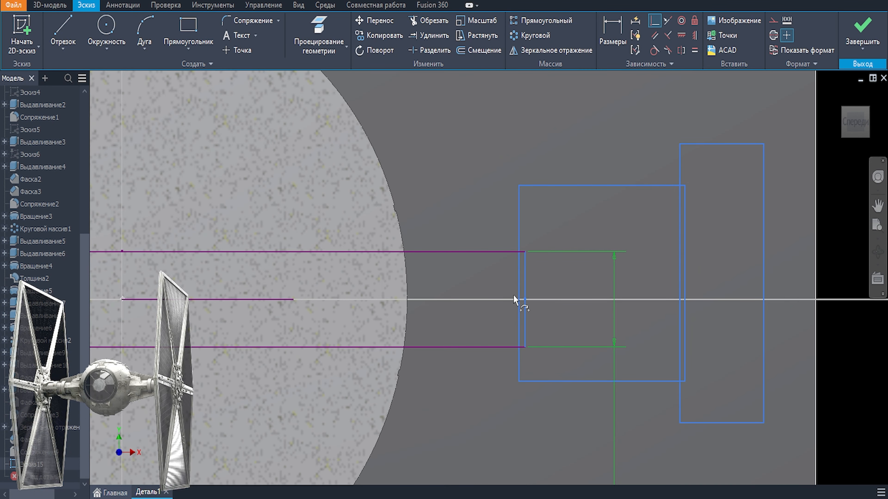
# Join the rectangles' side edges end to end with coincident constraints on the axis and shorten the middle rectangle
pyautogui.click(680, 284)
pyautogui.click(691, 300)
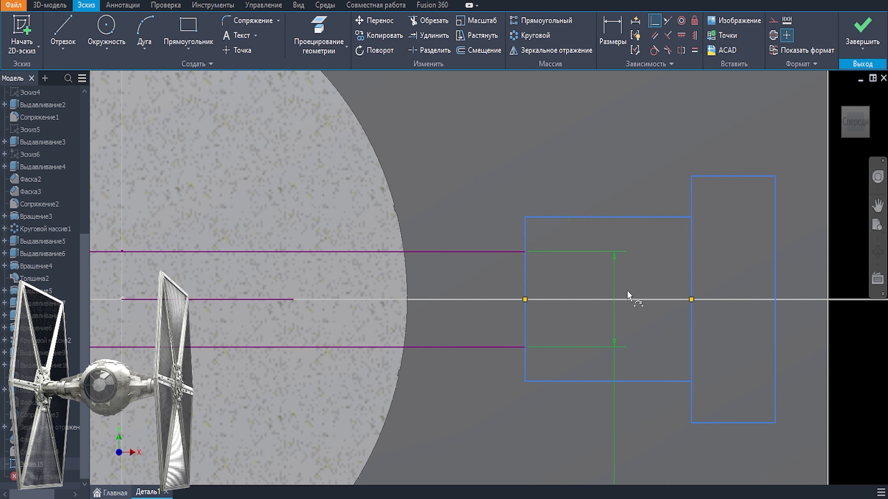
pyautogui.moveTo(517, 283)
pyautogui.mouseDown()
pyautogui.moveTo(509, 279)
pyautogui.moveTo(632, 273)
pyautogui.mouseUp()
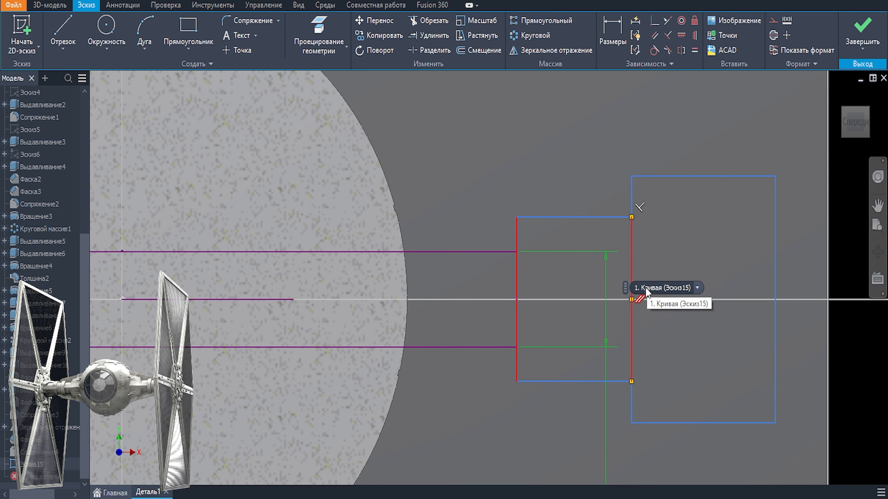
# Dimension the middle rectangle's height as 20 mm
pyautogui.press('d')
pyautogui.click(577, 217)
pyautogui.click(573, 379)
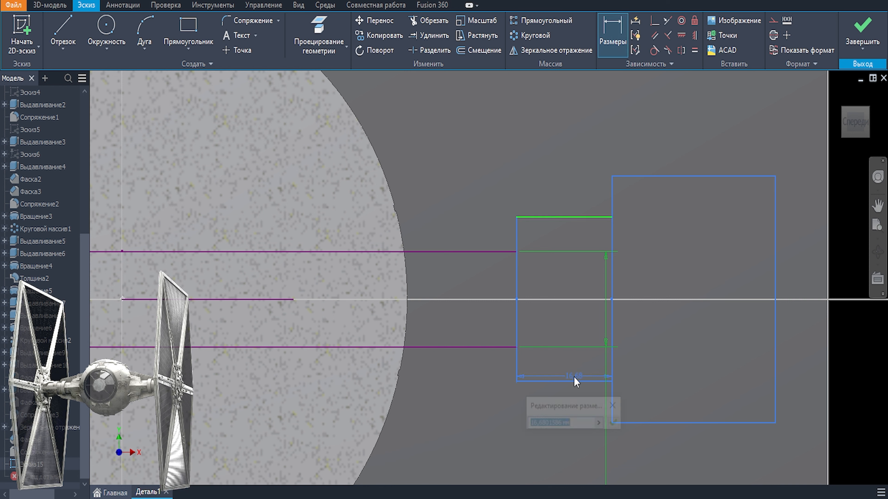
pyautogui.press('Escape')
pyautogui.press('d')
pyautogui.click(573, 217)
pyautogui.click(566, 381)
pyautogui.click(511, 445)
pyautogui.write('20')
pyautogui.press('Return')
# Dimension the outermost rectangle's height and delete that rectangle from the sketch
pyautogui.click(640, 176)
pyautogui.click(638, 423)
pyautogui.click(557, 445)
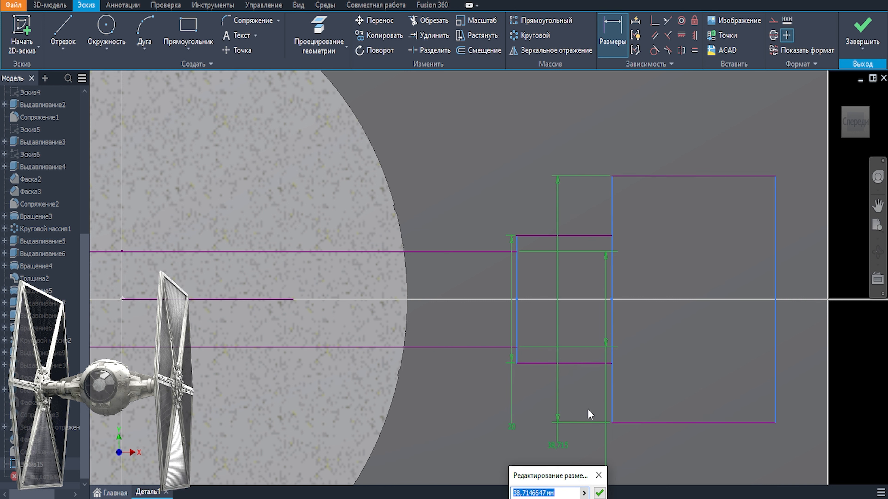
pyautogui.press('Escape')
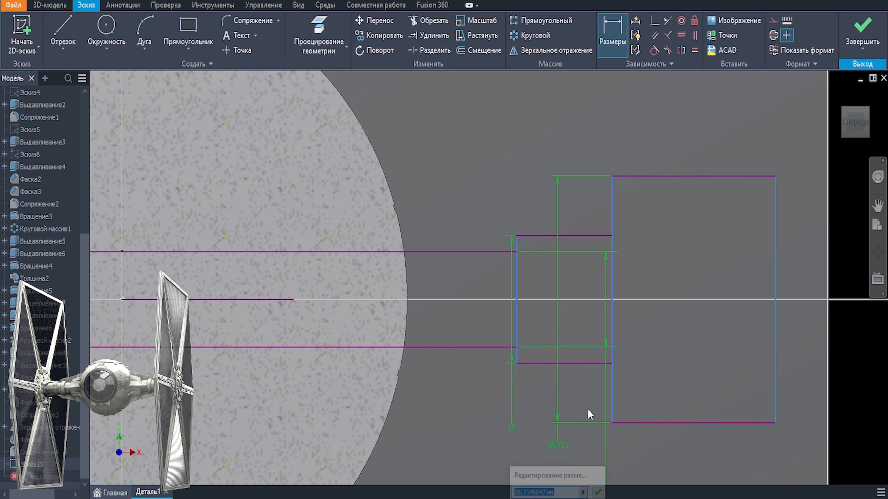
pyautogui.press('Delete')
# Resize the 20 mm high rectangle's length and draw a narrow, taller rectangle across it
pyautogui.moveTo(612, 279)
pyautogui.mouseDown()
pyautogui.moveTo(678, 279)
pyautogui.moveTo(596, 276)
pyautogui.mouseUp()
pyautogui.press('r')
pyautogui.click(586, 220)
pyautogui.click(622, 381)
pyautogui.press('Escape')
pyautogui.scroll(3, 644, 434)
pyautogui.scroll(-2, 657, 367)
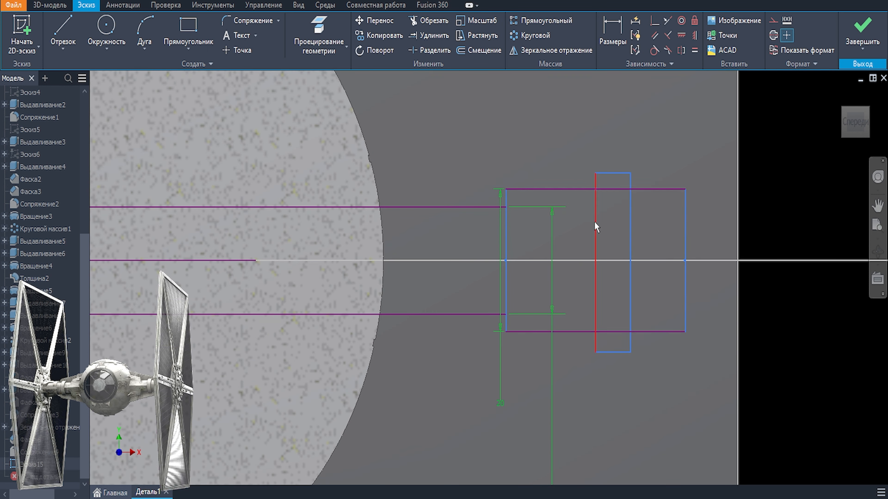
# Shift both vertical sides of the narrow rectangle slightly toward the cockpit
pyautogui.moveTo(595, 223); pyautogui.dragTo(602, 227)
pyautogui.moveTo(602, 230); pyautogui.dragTo(587, 233)
pyautogui.moveTo(631, 227); pyautogui.dragTo(617, 227)
# Add a vertical line and a centreline to the stepped profile and revolve it into the cockpit's side arm
pyautogui.scroll(-3, 644, 271)
pyautogui.scroll(-3, 642, 269)
pyautogui.press('l')
pyautogui.click(440, 247)
pyautogui.click(440, 286)
pyautogui.click(507, 266)
pyautogui.click(652, 266)
pyautogui.press('Escape')
pyautogui.press('r')
pyautogui.scroll(-5, 732, 315)
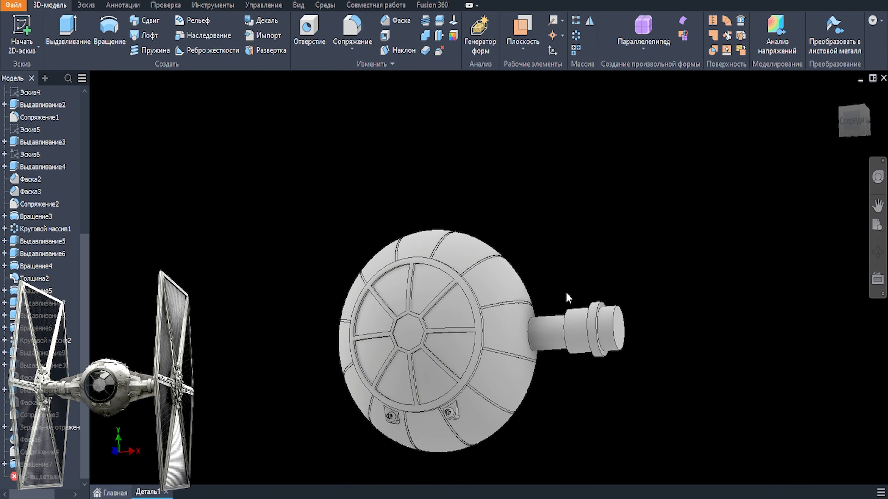
# On a new sketch on the side arm's end face, draw a closed hexagon around the arm with its top edge about 20 mm long
pyautogui.keyDown('shift'); pyautogui.moveTo(597, 319); pyautogui.dragTo(568, 330, button='middle'); pyautogui.keyUp('shift')
pyautogui.click(602, 340)
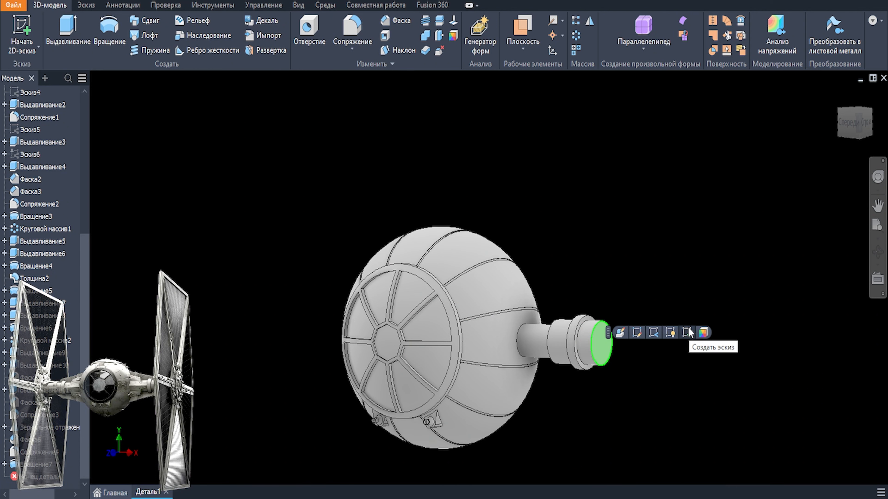
pyautogui.click(688, 331)
pyautogui.scroll(-3, 491, 280)
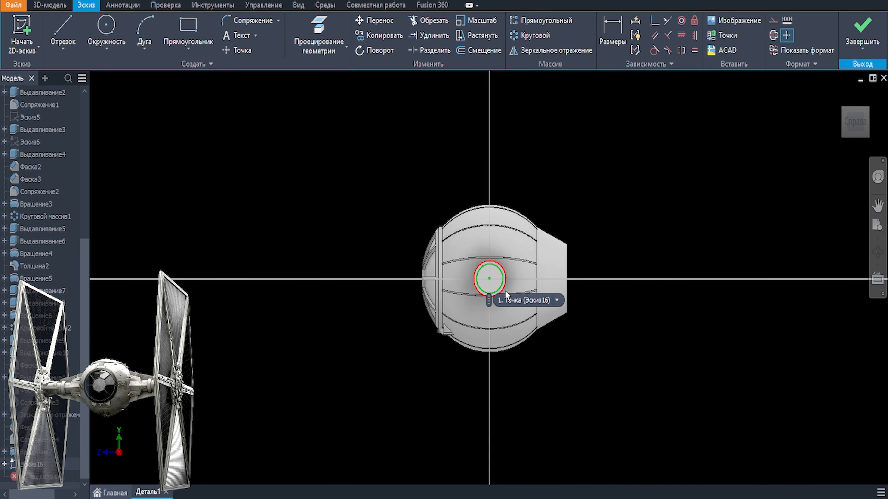
pyautogui.scroll(3, 492, 283)
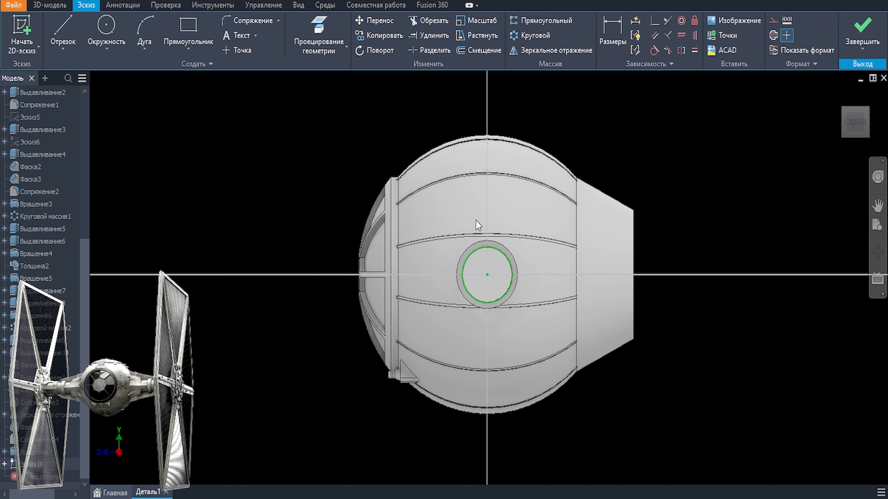
pyautogui.press('l')
pyautogui.scroll(3, 476, 221)
pyautogui.click(464, 219)
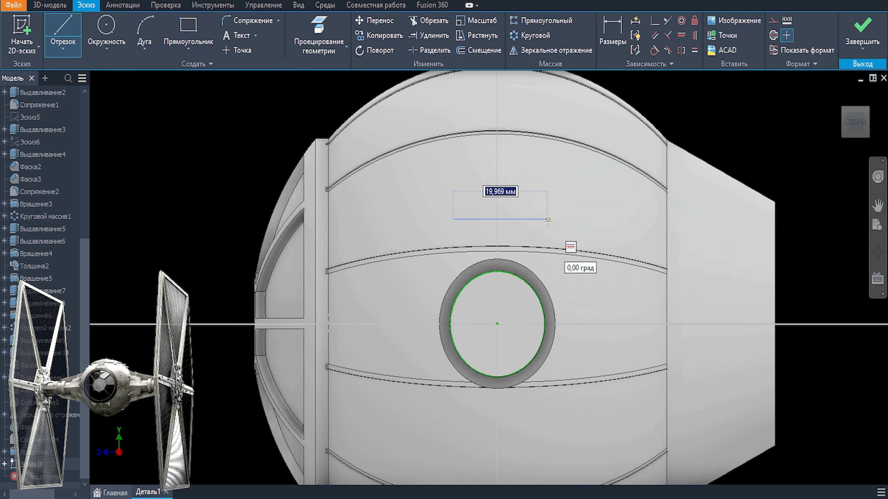
pyautogui.click(600, 324)
pyautogui.click(563, 451)
pyautogui.click(466, 452)
pyautogui.click(404, 329)
pyautogui.click(453, 220)
# Constrain the hexagon's sides with equal lengths and align the outline with the arm's centre
pyautogui.press('=')
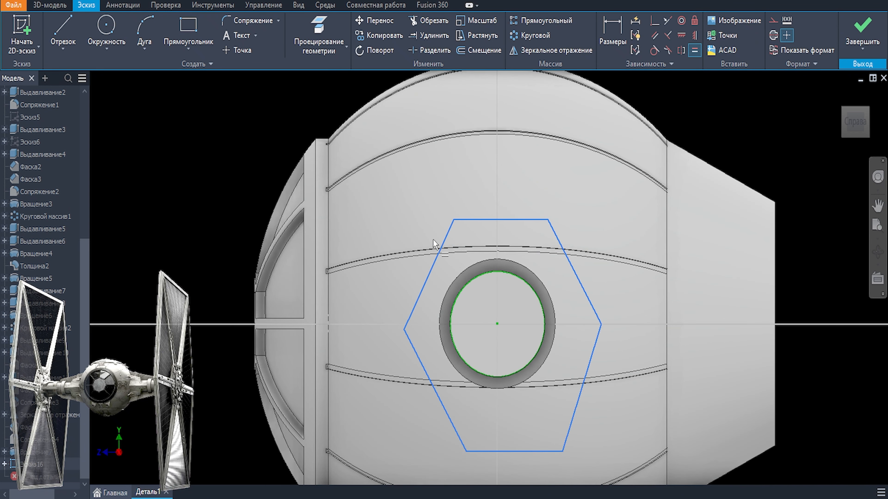
pyautogui.click(427, 380)
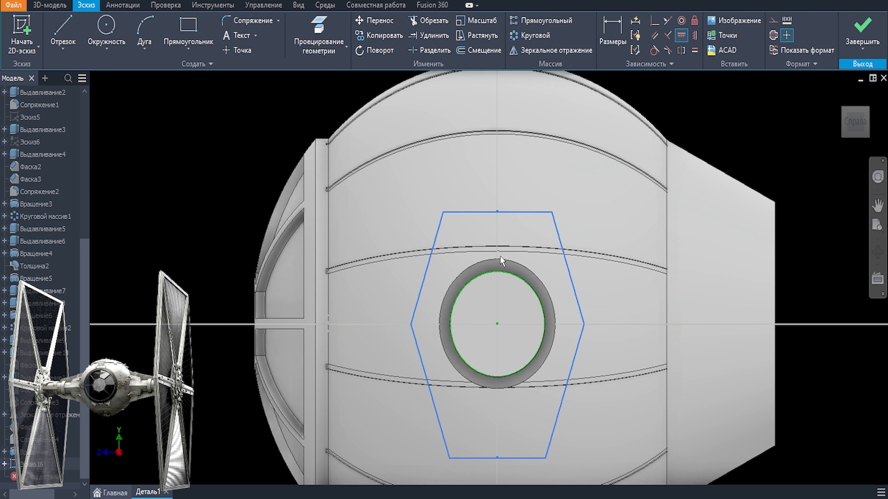
pyautogui.scroll(-2, 594, 290)
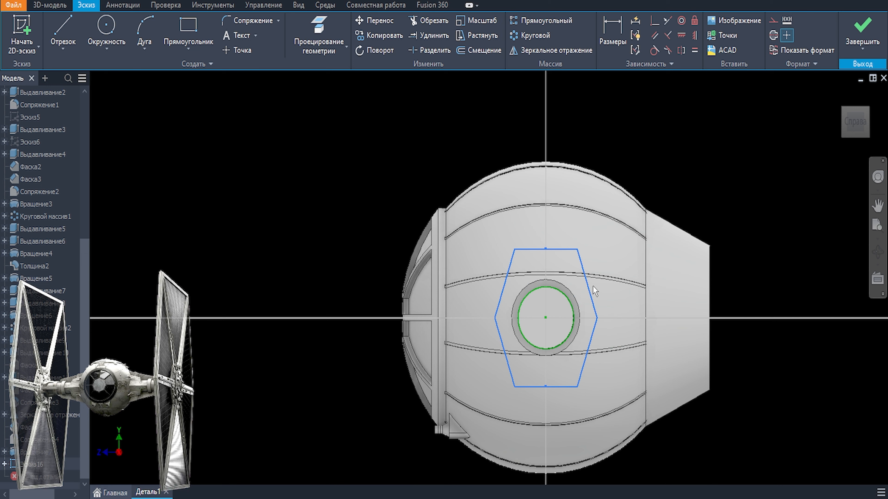
# Extrude the hexagon and the arm's end circle into a solid mounting plate on the end of the side arm
pyautogui.press('e')
pyautogui.scroll(3, 659, 354)
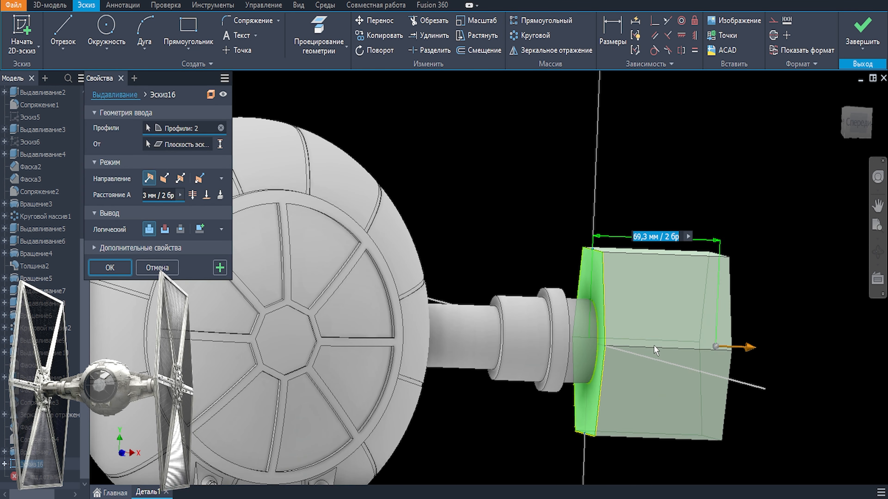
pyautogui.moveTo(659, 351); pyautogui.dragTo(654, 350)
pyautogui.scroll(3, 644, 373)
pyautogui.press('Return')
# Chamfer the edges of the mounting plate's cockpit-facing side one by one, using two distances of 10 and 3 mm
pyautogui.click(549, 140)
pyautogui.click(583, 137)
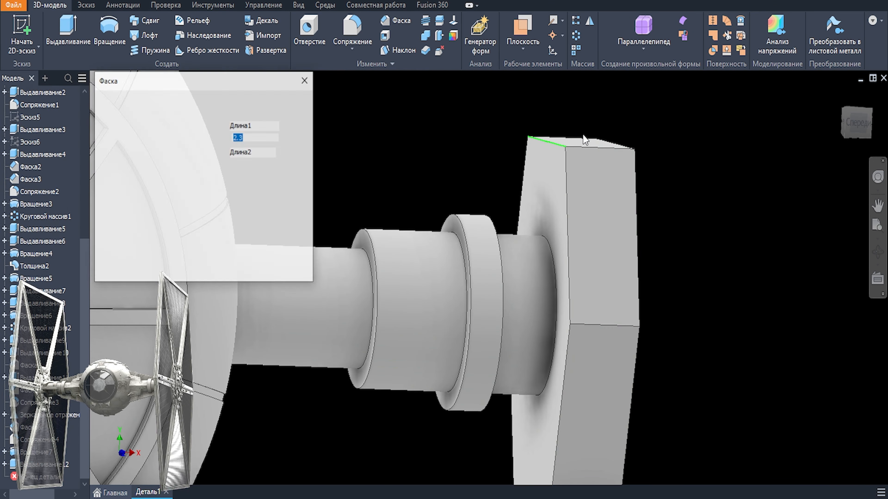
pyautogui.keyDown('shift'); pyautogui.moveTo(577, 217); pyautogui.dragTo(587, 224, button='middle'); pyautogui.keyUp('shift')
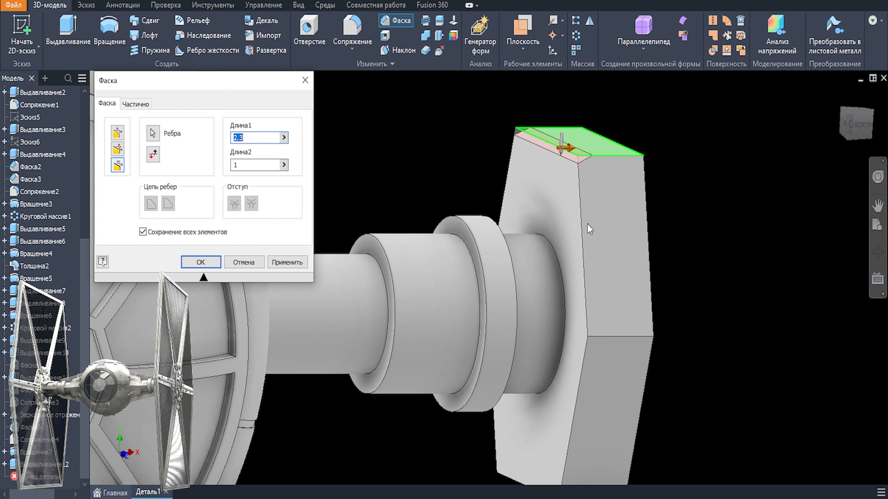
pyautogui.click(292, 263)
pyautogui.click(583, 258)
pyautogui.click(293, 262)
pyautogui.click(573, 424)
pyautogui.keyDown('shift'); pyautogui.moveTo(577, 419); pyautogui.dragTo(650, 361, button='middle'); pyautogui.keyUp('shift')
pyautogui.click(292, 263)
pyautogui.click(486, 402)
pyautogui.click(292, 263)
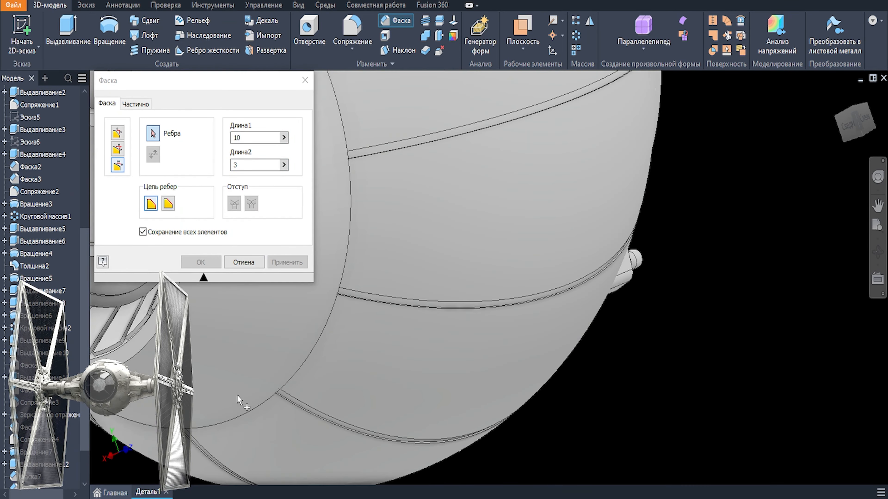
pyautogui.click(422, 462)
pyautogui.click(292, 263)
pyautogui.scroll(-3, 472, 356)
pyautogui.moveTo(472, 357)
pyautogui.keyDown('shift'); pyautogui.mouseDown(button='middle')
pyautogui.moveTo(572, 391)
pyautogui.moveTo(629, 364)
pyautogui.mouseUp(button='middle'); pyautogui.keyUp('shift')
pyautogui.press('Escape')
# Start a sketch on the mounting plate's outer face and project the plate's hexagonal outline into it
pyautogui.click(466, 330)
pyautogui.click(540, 330)
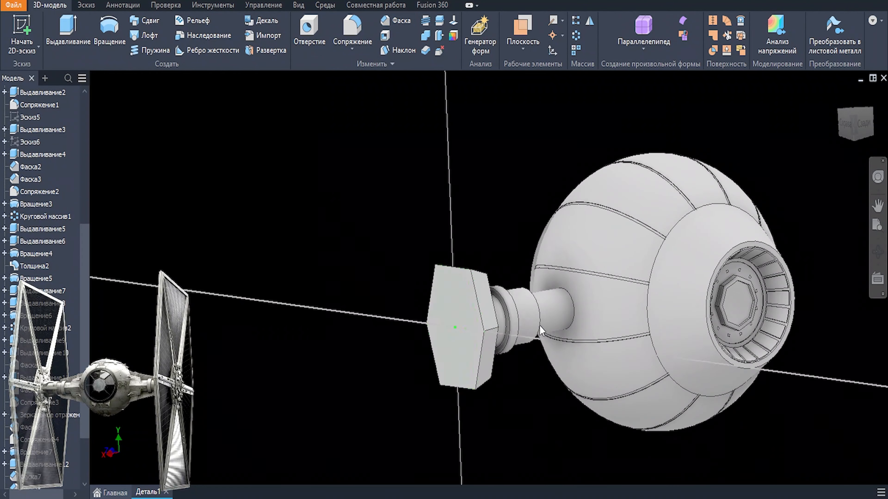
pyautogui.scroll(-4, 540, 326)
pyautogui.click(318, 35)
pyautogui.scroll(4, 530, 296)
pyautogui.click(530, 296)
pyautogui.press('Escape')
# Offset the projected hexagonal outline outward by 85 mm
pyautogui.click(478, 51)
pyautogui.click(524, 265)
pyautogui.scroll(-2, 549, 123)
pyautogui.scroll(3, 551, 126)
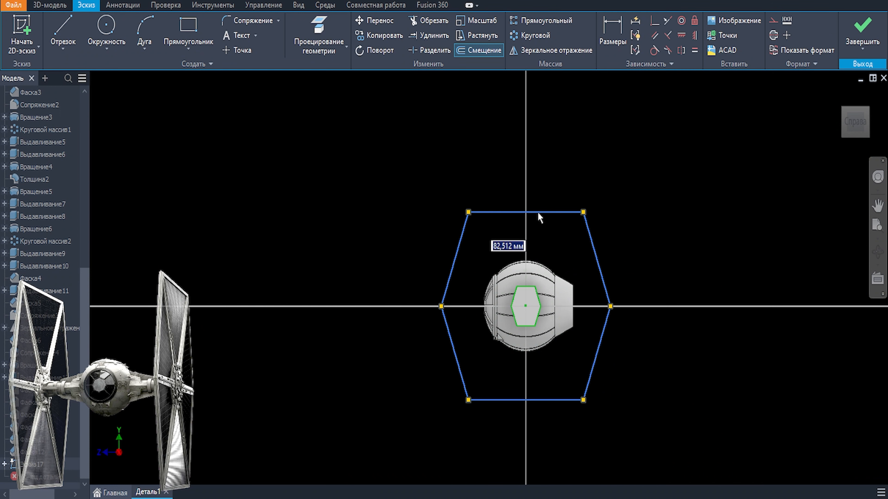
pyautogui.write('85')
pyautogui.press('Return')
# Draw a horizontal line above the offset hexagon and align its midpoint vertically with the plate's centre
pyautogui.press('l')
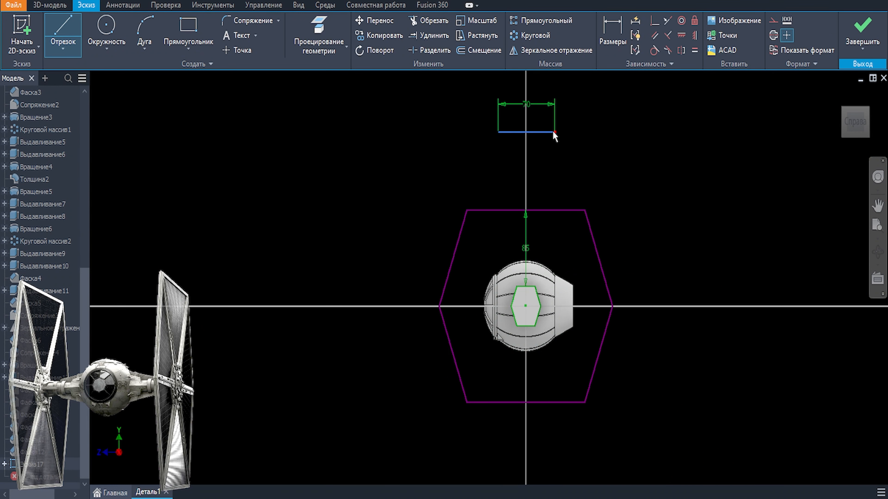
pyautogui.click(694, 35)
pyautogui.click(525, 307)
pyautogui.click(526, 132)
# Delete the horizontal line and the offset hexagon from the sketch
pyautogui.click(537, 134)
pyautogui.press('Delete')
pyautogui.moveTo(398, 172); pyautogui.dragTo(672, 420)
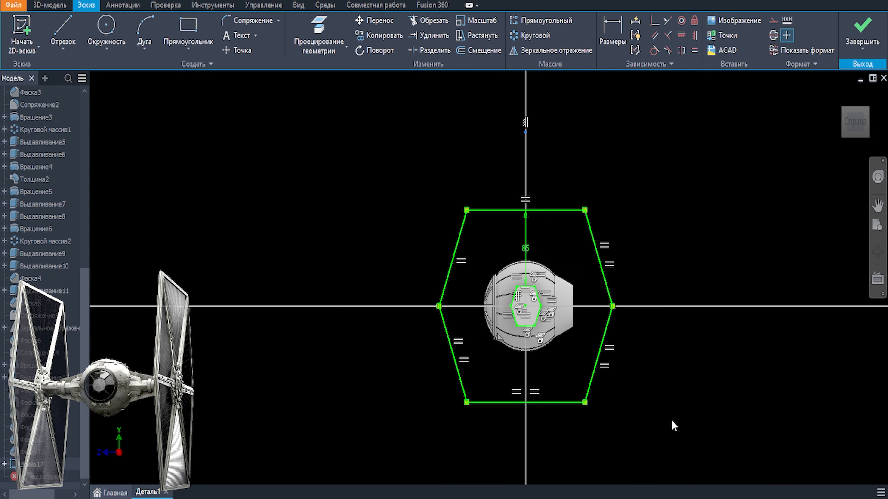
pyautogui.press('Delete')
# Draw a large closed hexagon around the cockpit, with horizontal top and bottom edges and its side corners on the horizontal axis
pyautogui.press('l')
pyautogui.click(478, 123)
pyautogui.click(572, 123)
pyautogui.click(626, 307)
pyautogui.click(584, 470)
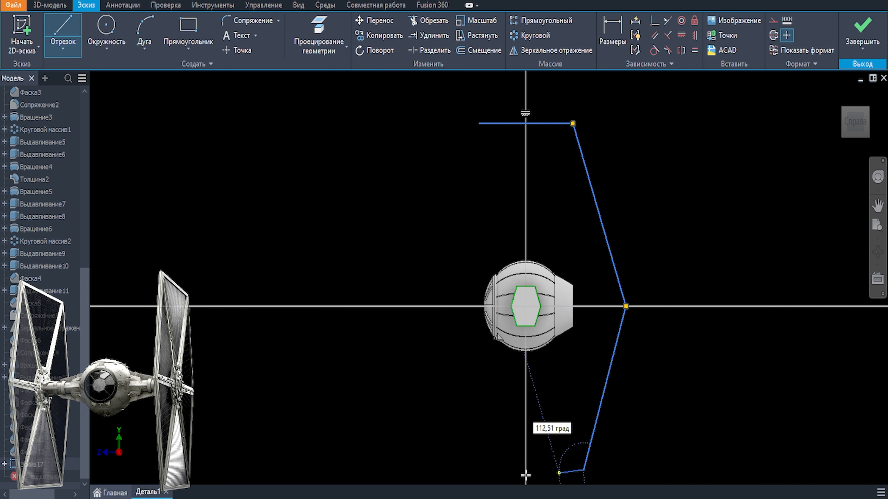
pyautogui.click(483, 470)
pyautogui.click(424, 307)
pyautogui.click(479, 122)
pyautogui.press('Escape')
# Align the midpoints of the large hexagon's top and bottom edges with the sketch centre and make both edges equal
pyautogui.click(694, 36)
pyautogui.click(526, 123)
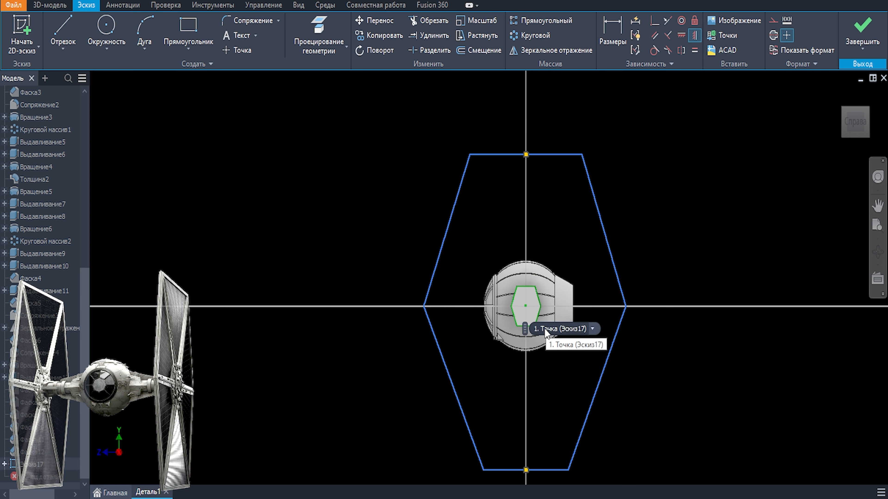
pyautogui.click(545, 329)
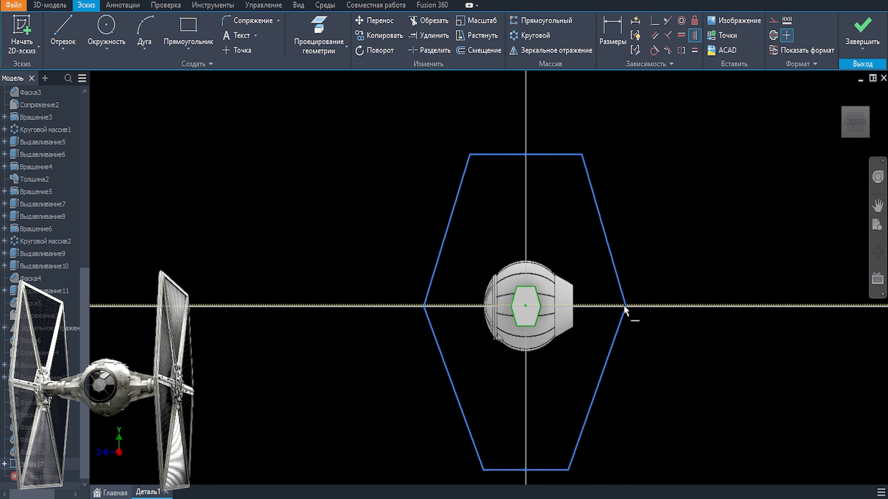
pyautogui.click(561, 470)
pyautogui.click(470, 155)
# Draw a horizontal line joining the large hexagon's two side corners
pyautogui.scroll(4, 532, 284)
pyautogui.click(723, 328)
pyautogui.click(319, 328)
# Dimension the distances from the horizontal centre line to the hexagon's top and bottom edges as 170 mm each
pyautogui.scroll(-3, 454, 168)
pyautogui.click(535, 90)
pyautogui.click(707, 180)
pyautogui.write('170')
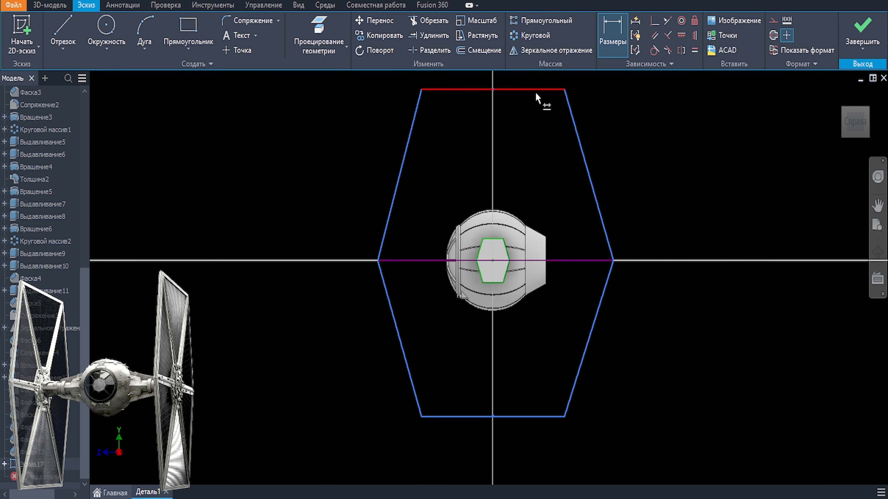
pyautogui.press('Return')
pyautogui.click(567, 264)
pyautogui.click(545, 417)
pyautogui.click(708, 397)
pyautogui.write('170')
pyautogui.press('Return')
# Vertically align the rear corners of the hexagon's top and bottom edges
pyautogui.click(694, 35)
pyautogui.click(565, 433)
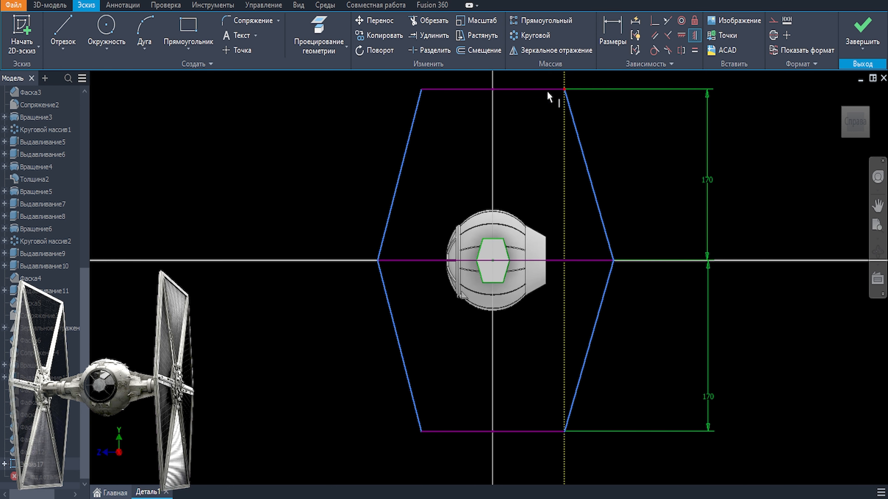
pyautogui.press('Escape')
pyautogui.scroll(-3, 507, 356)
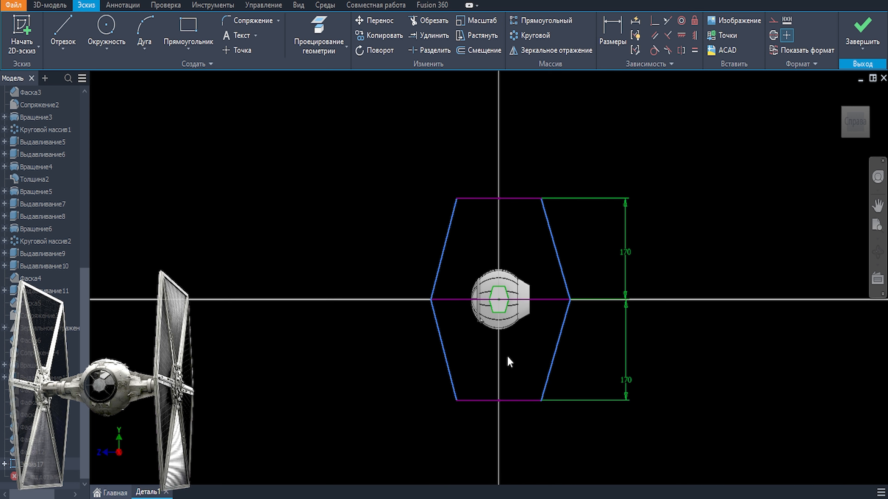
# Dimension the hexagon's width across its side corners as 270 mm and centre the horizontal line on the sketch centre
pyautogui.scroll(3, 520, 296)
pyautogui.press('d')
pyautogui.click(601, 303)
pyautogui.click(764, 327)
pyautogui.write('270')
pyautogui.press('Return')
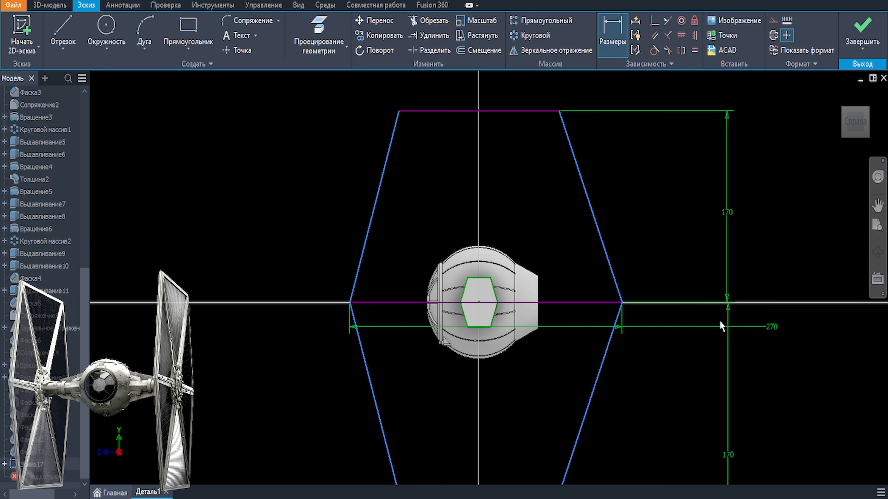
pyautogui.click(486, 303)
pyautogui.click(478, 302)
pyautogui.scroll(-3, 573, 280)
pyautogui.keyDown('shift'); pyautogui.moveTo(580, 340); pyautogui.dragTo(496, 315, button='middle'); pyautogui.keyUp('shift')
pyautogui.press('e')
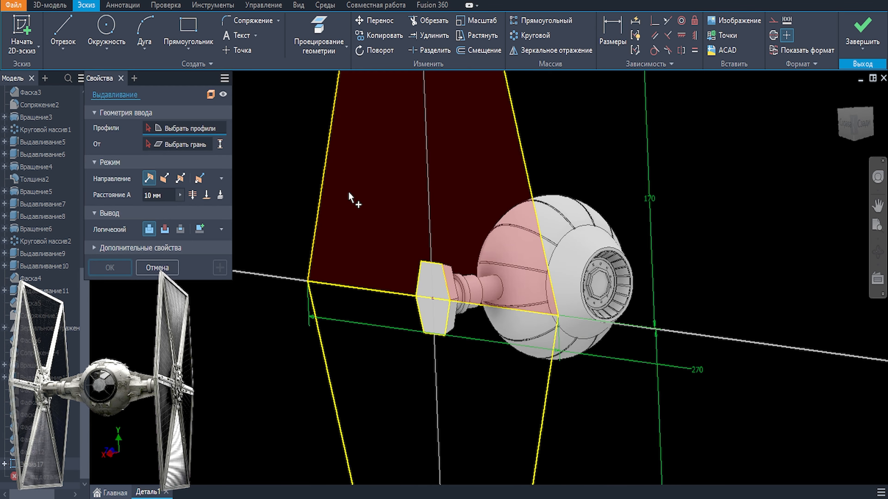
pyautogui.click(349, 193)
pyautogui.click(357, 325)
pyautogui.keyDown('shift'); pyautogui.moveTo(357, 325); pyautogui.dragTo(663, 325, button='middle'); pyautogui.keyUp('shift')
pyautogui.scroll(-3, 466, 290)
pyautogui.keyDown('shift'); pyautogui.moveTo(466, 289); pyautogui.dragTo(664, 331, button='middle'); pyautogui.keyUp('shift')
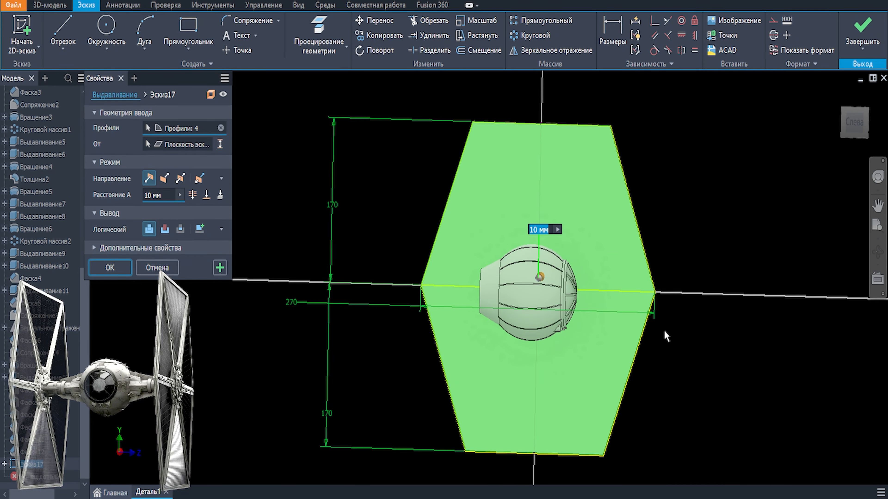
pyautogui.press('Escape')
# Set the hexagon's width across its side corners to 300 mm
pyautogui.doubleClick(353, 309)
pyautogui.write('300')
pyautogui.press('Return')
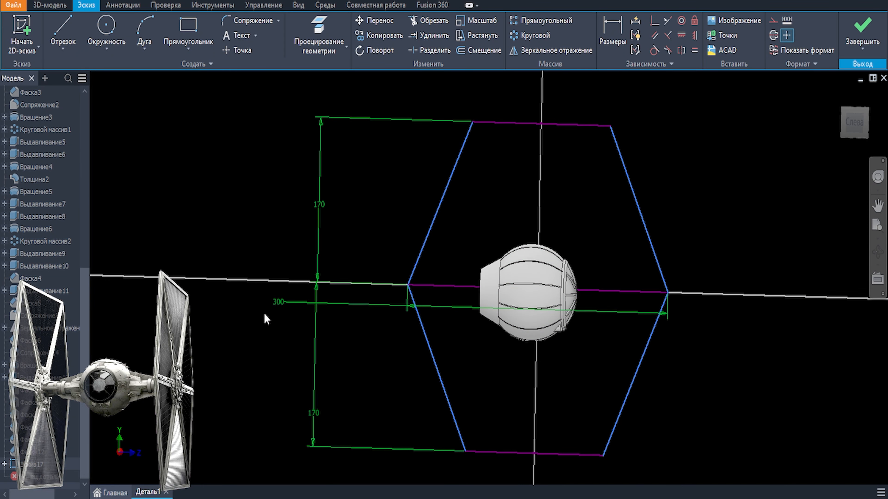
# Set the hexagon's width across its side corners to 330 mm and both its upper and lower half-heights to 190 mm
pyautogui.doubleClick(275, 302)
pyautogui.write('330')
pyautogui.press('Return')
pyautogui.doubleClick(305, 205)
pyautogui.write('200')
pyautogui.press('Return')
pyautogui.doubleClick(303, 415)
pyautogui.write('200')
pyautogui.keyDown('shift'); pyautogui.moveTo(431, 386); pyautogui.dragTo(470, 393, button='middle'); pyautogui.keyUp('shift')
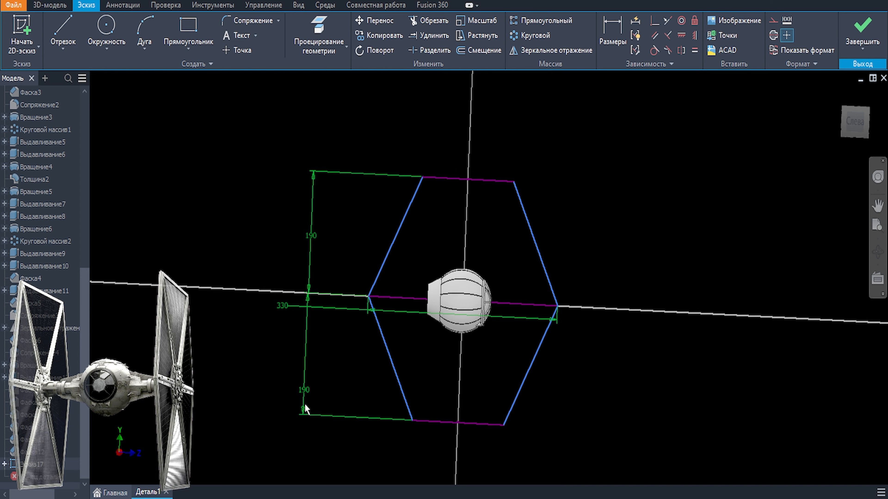
# Extrude all profiles of the large hexagon 7 mm outward to form the wing panel
pyautogui.press('e')
pyautogui.scroll(3, 410, 304)
pyautogui.click(465, 252)
pyautogui.click(441, 346)
pyautogui.click(442, 370)
pyautogui.click(485, 418)
pyautogui.keyDown('shift'); pyautogui.moveTo(485, 418); pyautogui.dragTo(536, 409, button='middle'); pyautogui.keyUp('shift')
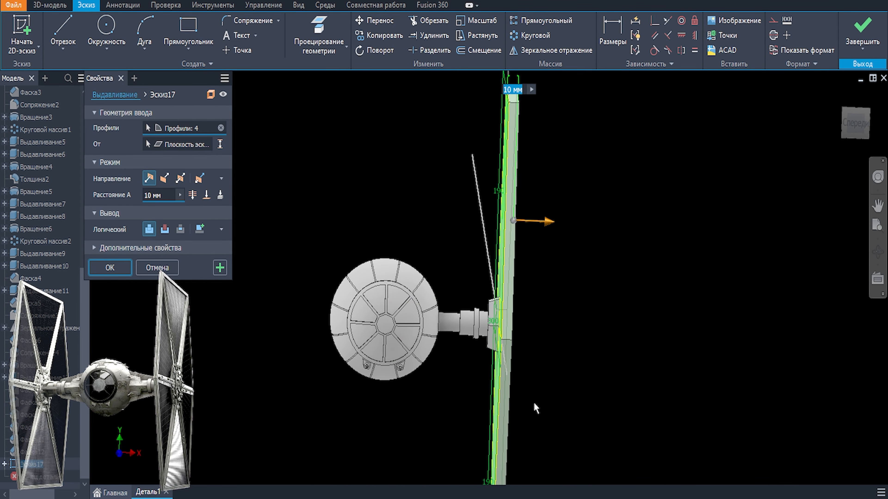
pyautogui.write('7')
pyautogui.press('Return')
# Mirror the side arm, mounting plate and wing panel across the YZ plane to the cockpit's other side
pyautogui.scroll(-3, 529, 376)
pyautogui.keyDown('shift'); pyautogui.moveTo(529, 377); pyautogui.dragTo(526, 403, button='middle'); pyautogui.keyUp('shift')
pyautogui.scroll(2, 437, 328)
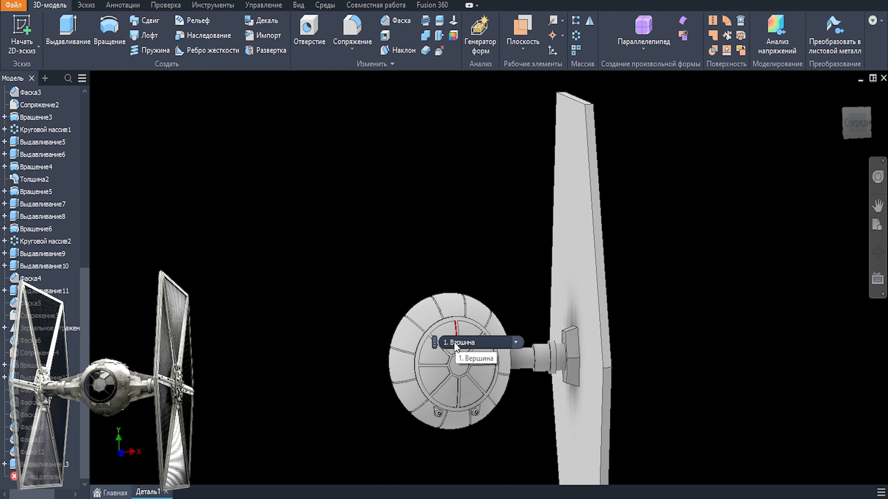
pyautogui.click(589, 21)
pyautogui.click(34, 365)
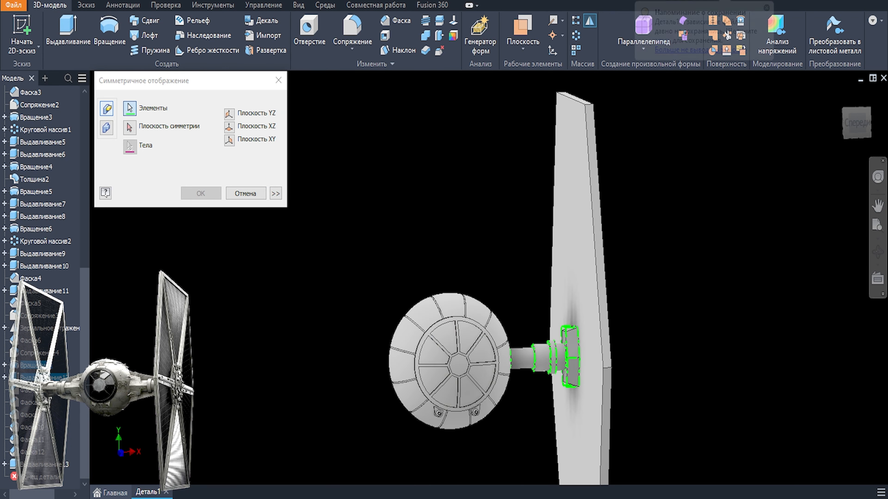
pyautogui.click(45, 465)
pyautogui.click(229, 140)
pyautogui.scroll(-3, 396, 245)
pyautogui.keyDown('shift'); pyautogui.moveTo(396, 245); pyautogui.dragTo(300, 315, button='middle'); pyautogui.keyUp('shift')
pyautogui.click(228, 126)
pyautogui.click(229, 114)
pyautogui.keyDown('shift'); pyautogui.moveTo(314, 280); pyautogui.dragTo(402, 265, button='middle'); pyautogui.keyUp('shift')
pyautogui.click(200, 193)
# Select the panes between the spokes of the cockpit's round front window together
pyautogui.scroll(3, 423, 336)
pyautogui.keyDown('shift'); pyautogui.moveTo(430, 349); pyautogui.dragTo(463, 366, button='middle'); pyautogui.keyUp('shift')
pyautogui.scroll(-3, 463, 366)
pyautogui.scroll(3, 439, 347)
pyautogui.scroll(3, 435, 273)
pyautogui.click(413, 247)
pyautogui.keyDown('ctrl'); pyautogui.click(453, 245); pyautogui.keyUp('ctrl')
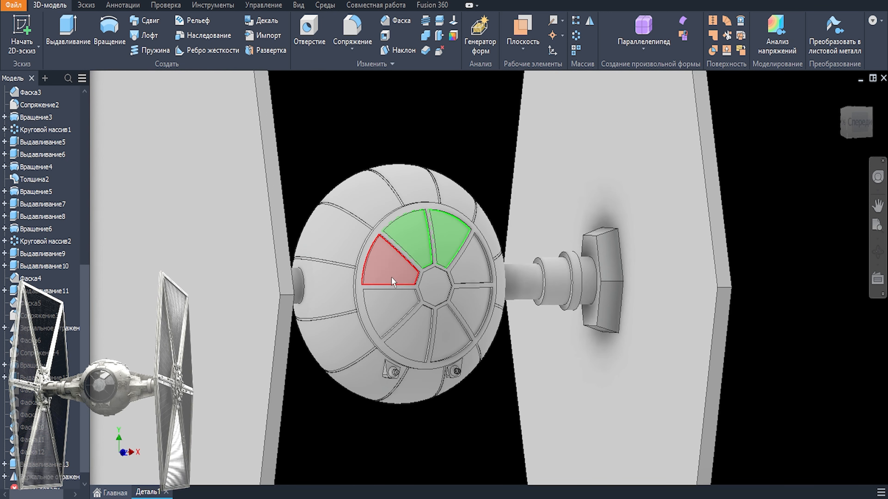
pyautogui.keyDown('ctrl'); pyautogui.click(391, 278); pyautogui.keyUp('ctrl')
pyautogui.keyDown('ctrl'); pyautogui.click(391, 304); pyautogui.keyUp('ctrl')
pyautogui.keyDown('ctrl'); pyautogui.click(414, 329); pyautogui.keyUp('ctrl')
pyautogui.keyDown('ctrl'); pyautogui.click(451, 328); pyautogui.keyUp('ctrl')
pyautogui.keyDown('ctrl'); pyautogui.click(472, 308); pyautogui.keyUp('ctrl')
# In a new sketch on the mirrored wing panel's outer face, project the hexagonal outline and offset it inward by 5 mm
pyautogui.click(329, 254)
pyautogui.press('s')
pyautogui.click(317, 32)
pyautogui.click(450, 147)
pyautogui.press('Escape')
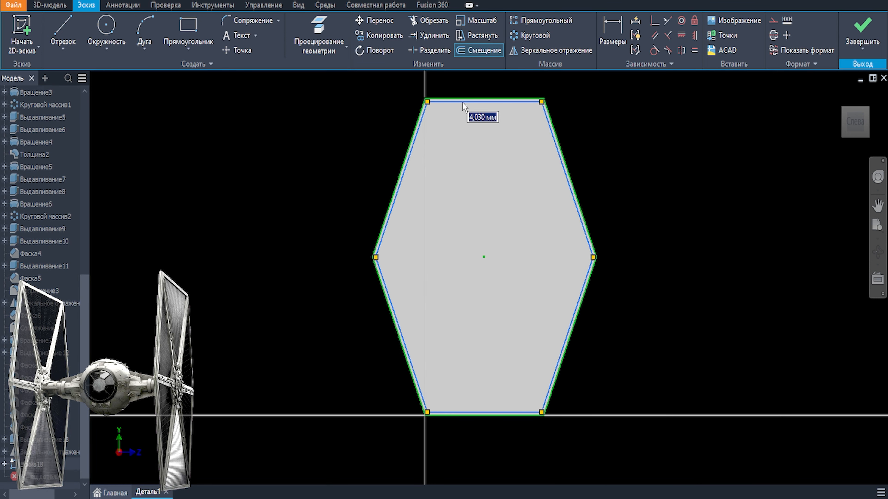
pyautogui.write('6')
pyautogui.press('Return')
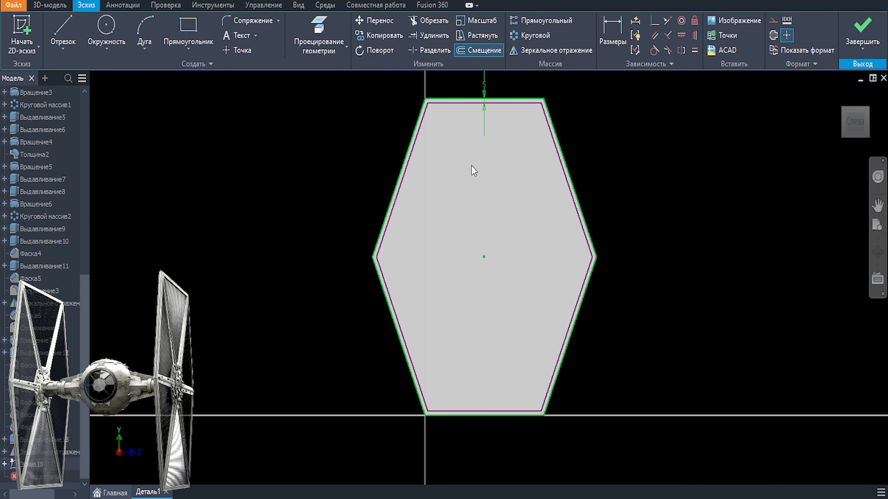
# Draw lines from the inner hexagon's upper corners and its right corner to the centre point
pyautogui.press('Escape')
pyautogui.scroll(3, 477, 105)
pyautogui.press('l')
pyautogui.click(383, 102)
pyautogui.click(490, 392)
pyautogui.click(597, 102)
pyautogui.click(693, 393)
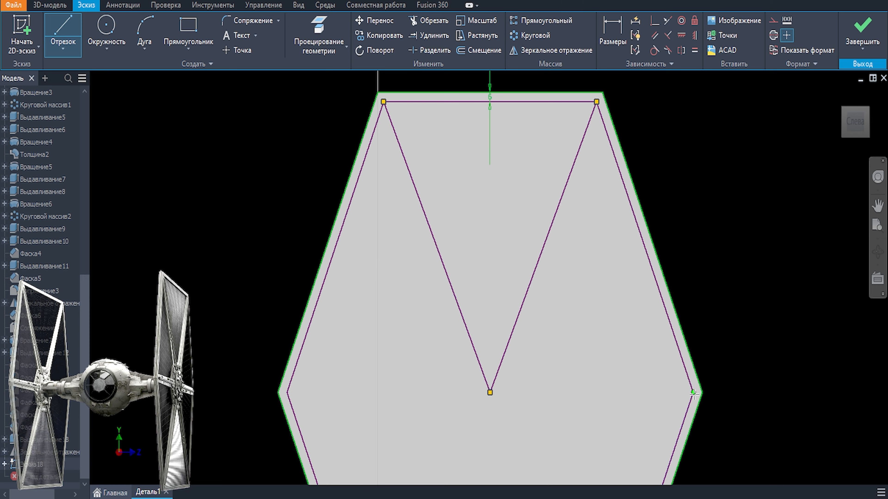
pyautogui.click(489, 392)
# Connect the inner hexagon's lower corners and its left corner to the centre point with lines
pyautogui.moveTo(490, 392); pyautogui.dragTo(458, 166, button='middle')
pyautogui.click(564, 456)
pyautogui.click(457, 165)
pyautogui.click(352, 456)
pyautogui.click(458, 165)
pyautogui.click(255, 165)
pyautogui.scroll(3, 460, 172)
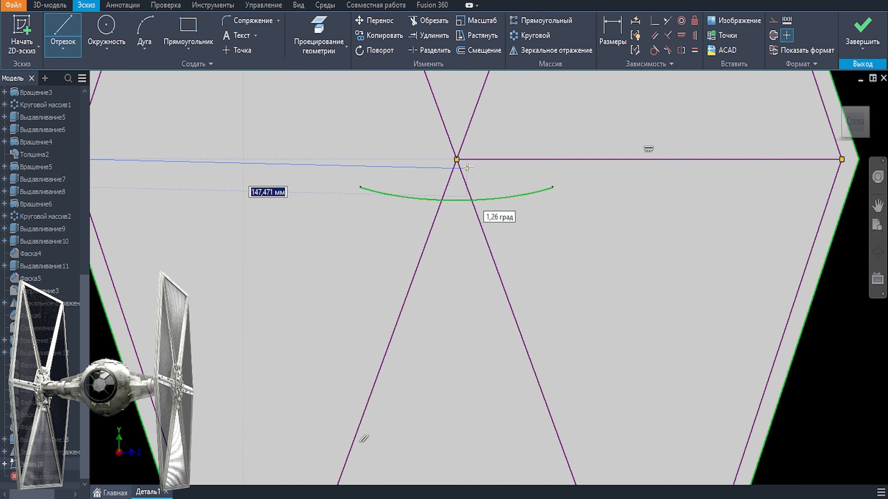
pyautogui.click(455, 159)
pyautogui.press('Escape')
# Project the wing panel's inner face into the sketch to bring in the mounting plate's hexagonal outline
pyautogui.scroll(-5, 432, 388)
pyautogui.scroll(3, 481, 291)
pyautogui.keyDown('shift'); pyautogui.moveTo(457, 292); pyautogui.dragTo(402, 293, button='middle'); pyautogui.keyUp('shift')
pyautogui.scroll(3, 573, 308)
pyautogui.click(318, 30)
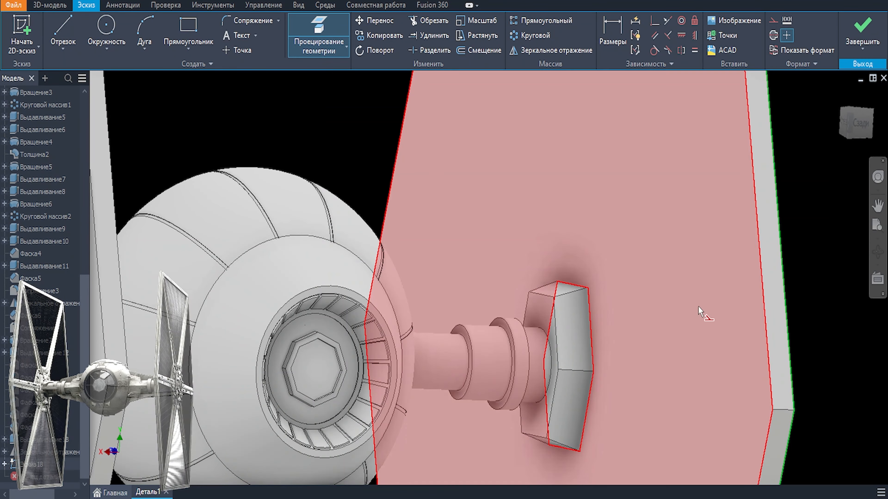
pyautogui.click(699, 307)
pyautogui.click(854, 125)
pyautogui.scroll(-3, 490, 297)
pyautogui.press('Escape')
pyautogui.press('l')
pyautogui.click(519, 265)
pyautogui.click(802, 285)
pyautogui.press('Escape')
pyautogui.click(759, 283)
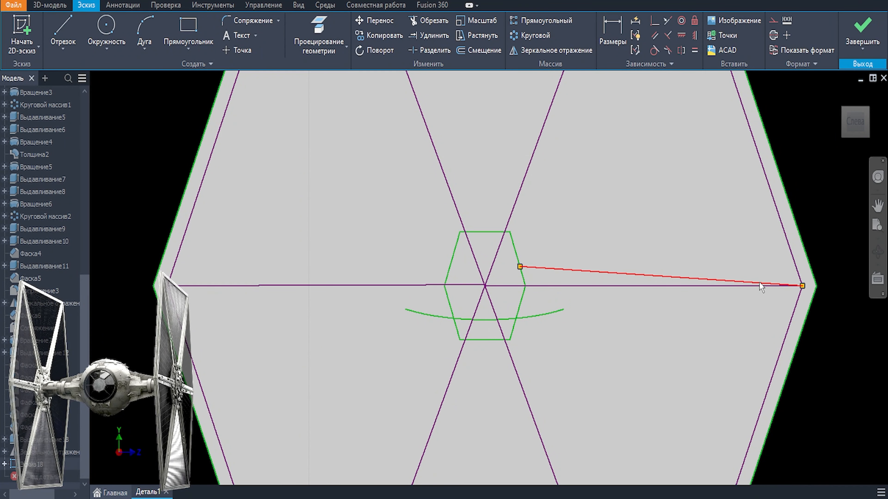
pyautogui.press('Delete')
# Offset the right horizontal spoke 1 mm to each side and turn the original centre line into construction geometry
pyautogui.scroll(3, 760, 283)
pyautogui.click(479, 50)
pyautogui.click(557, 289)
pyautogui.click(557, 289)
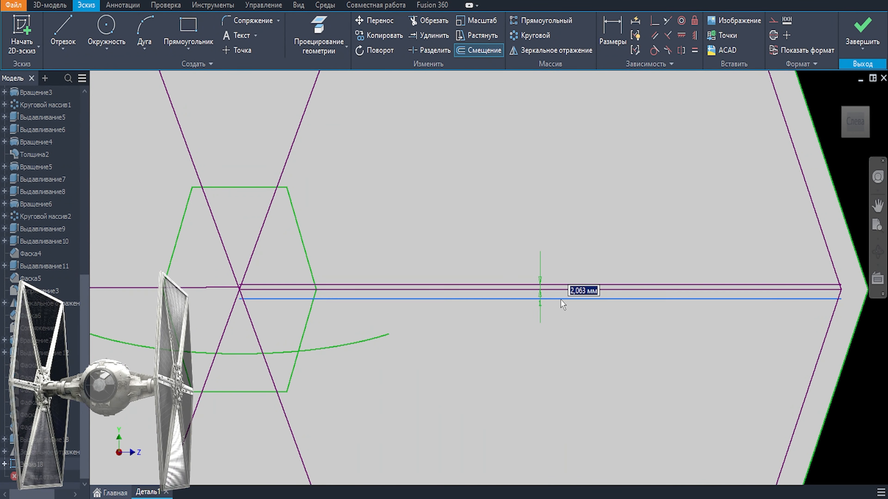
pyautogui.press('Delete')
pyautogui.scroll(-5, 460, 259)
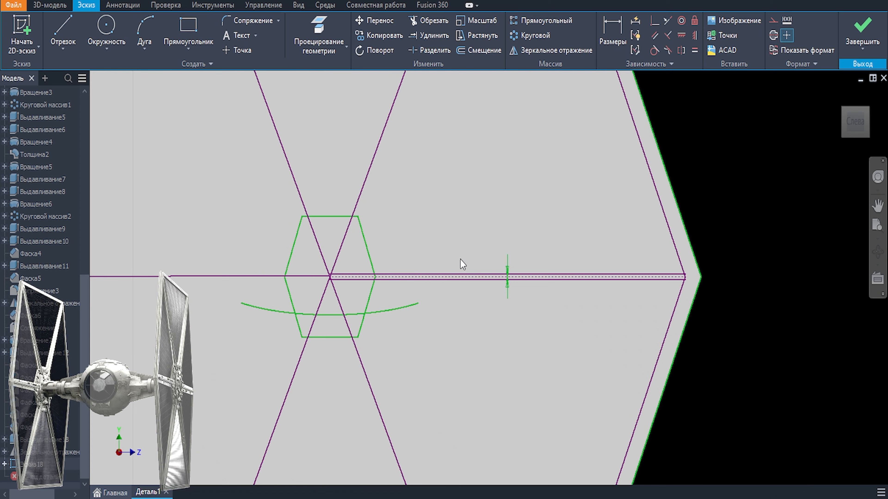
# Draw two tapered rib lines from the right spoke's outer end to the small central hexagon, above and below the spoke
pyautogui.keyDown('shift'); pyautogui.moveTo(460, 259); pyautogui.dragTo(591, 316, button='middle'); pyautogui.keyUp('shift')
pyautogui.click(854, 126)
pyautogui.scroll(5, 547, 294)
pyautogui.press('l')
pyautogui.click(754, 271)
pyautogui.click(218, 236)
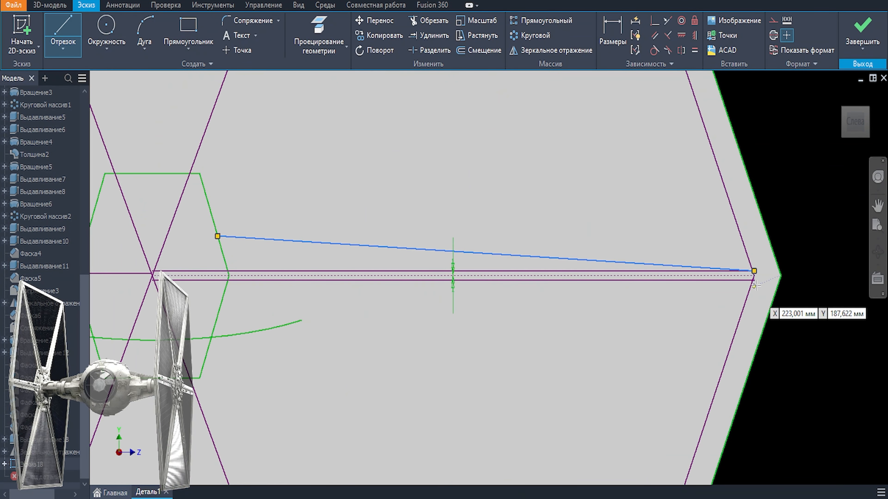
pyautogui.click(753, 281)
pyautogui.click(212, 333)
pyautogui.press('Escape')
# Dimension the inner ends of both tapered lines 8 mm from the horizontal centre line
pyautogui.press('d')
pyautogui.click(218, 236)
pyautogui.click(241, 276)
pyautogui.click(788, 164)
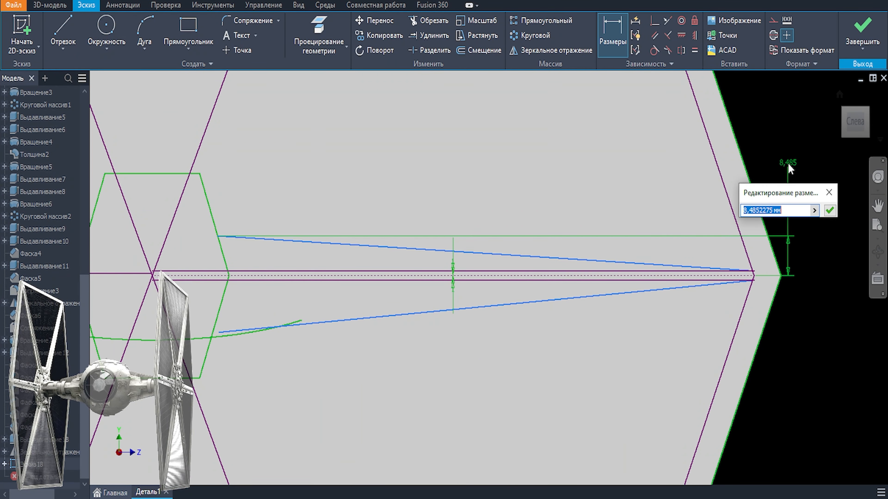
pyautogui.press('Return')
pyautogui.click(219, 332)
pyautogui.click(243, 276)
pyautogui.click(785, 383)
pyautogui.write('8')
pyautogui.press('Return')
# Constrain the lower tapered line's inner end coincident with the small hexagon's edge
pyautogui.scroll(3, 222, 311)
pyautogui.click(654, 20)
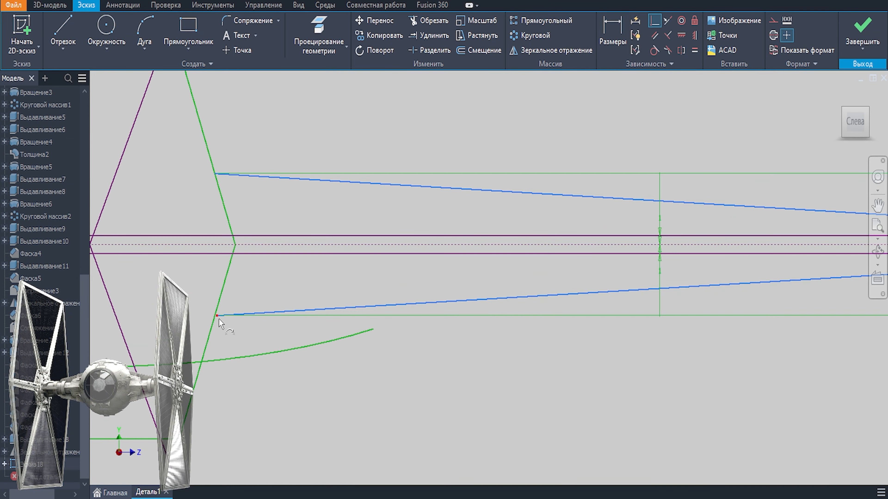
pyautogui.scroll(-3, 455, 293)
pyautogui.scroll(-2, 456, 293)
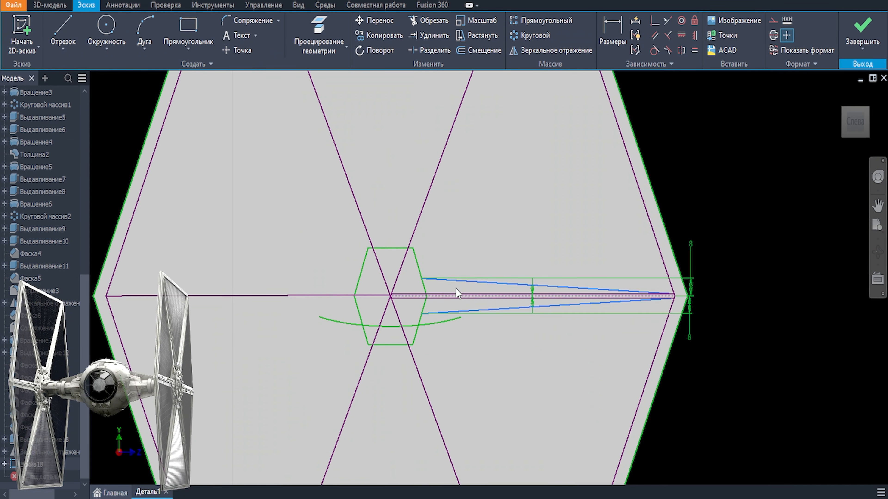
# Offset the upper-right diagonal spoke by 1 mm to each side
pyautogui.scroll(-2, 468, 252)
pyautogui.moveTo(485, 272)
pyautogui.scroll(3, 477, 192)
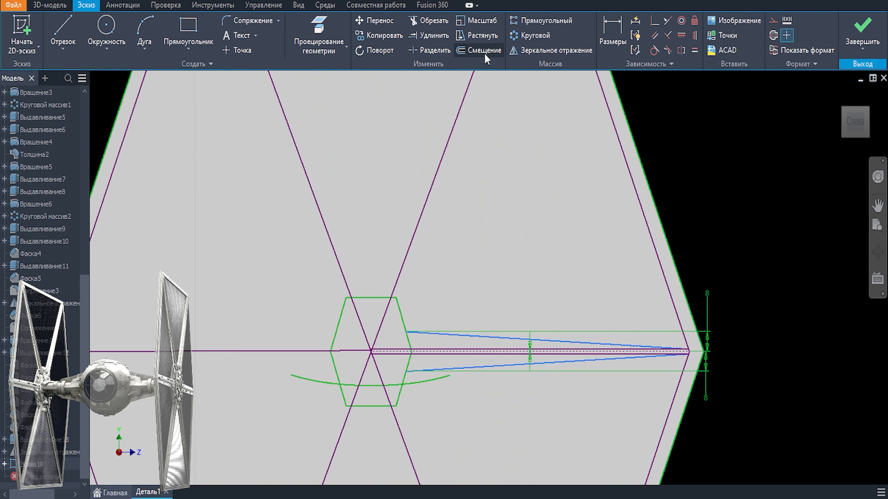
pyautogui.click(483, 53)
pyautogui.click(444, 153)
pyautogui.write('1')
pyautogui.press('Return')
pyautogui.click(438, 167)
pyautogui.write('1')
pyautogui.press('Return')
pyautogui.scroll(3, 444, 243)
# Draw a tapered rib line from the small hexagon's edge to the outer end of the upper-right diagonal spoke
pyautogui.press('l')
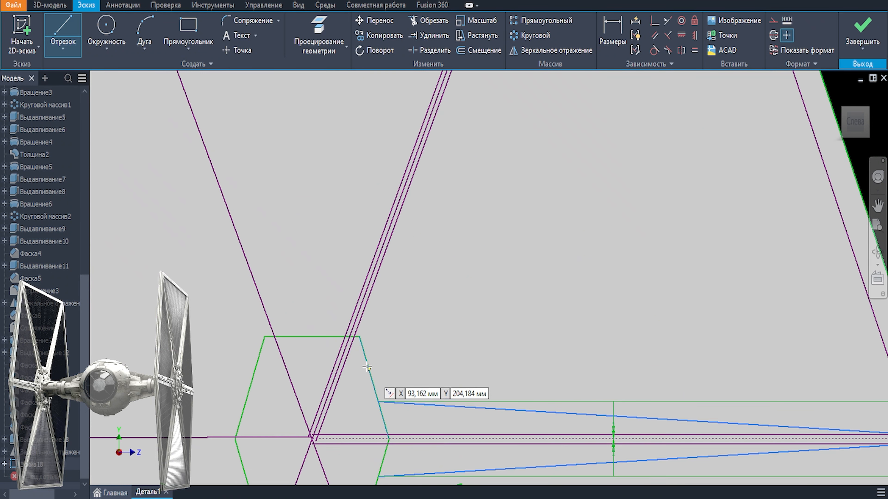
pyautogui.click(369, 369)
pyautogui.scroll(-4, 454, 381)
pyautogui.scroll(4, 520, 140)
pyautogui.scroll(3, 524, 137)
pyautogui.click(514, 136)
pyautogui.moveTo(496, 362); pyautogui.dragTo(557, 132, button='middle')
pyautogui.scroll(-5, 557, 132)
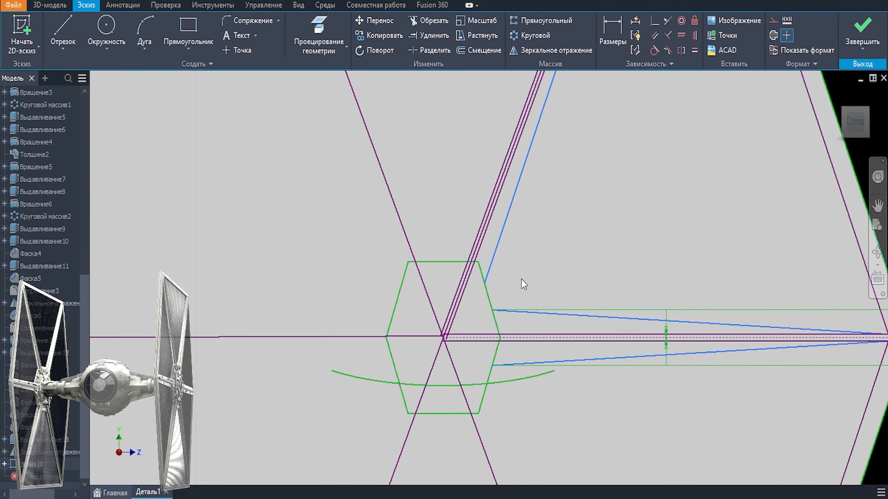
# Dimension the tapered line's inner end 8 mm from the upper-right spoke's centre line
pyautogui.scroll(4, 524, 245)
pyautogui.press('d')
pyautogui.click(515, 286)
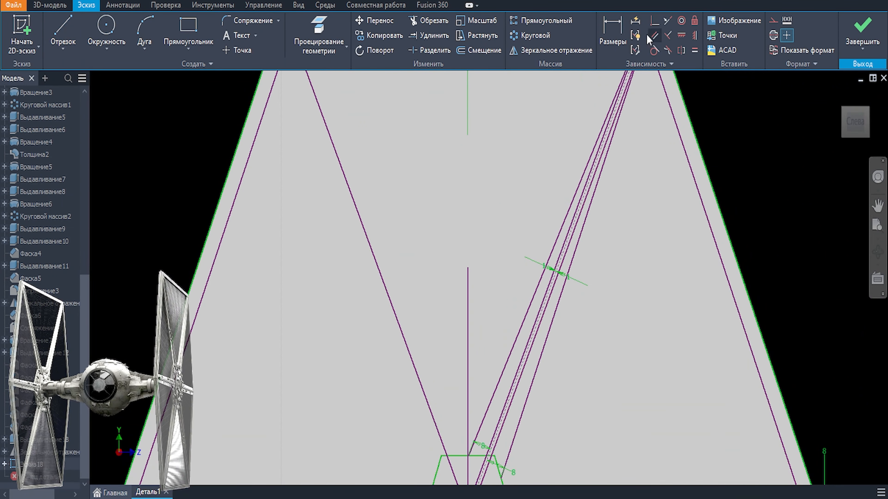
# Mirror the rib lines onto the remaining spokes and cut the six fields between them 2 mm deep
pyautogui.click(550, 50)
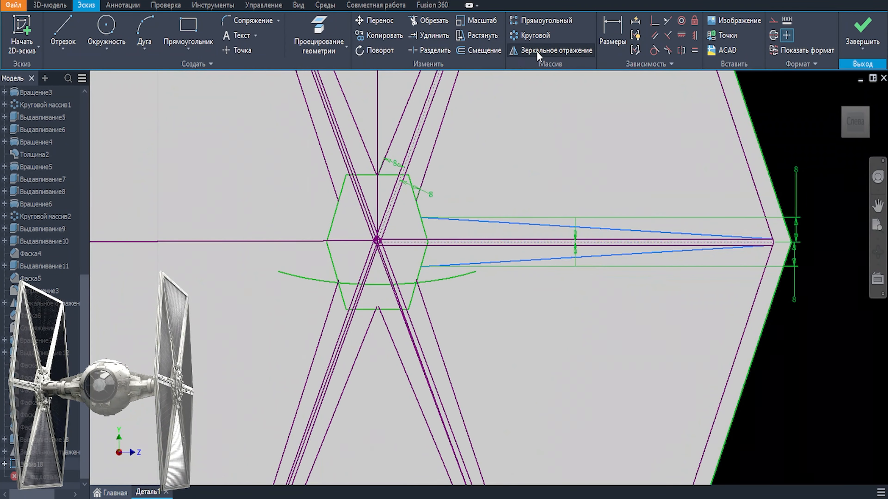
pyautogui.click(552, 50)
pyautogui.click(162, 147)
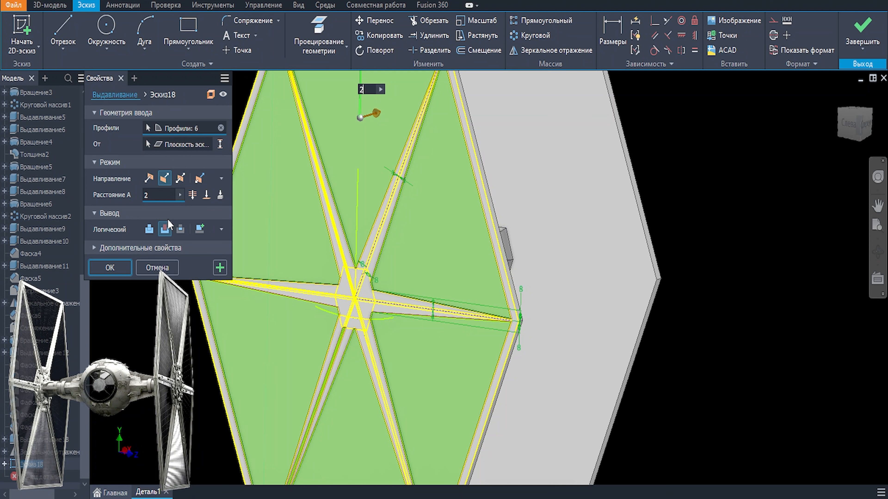
pyautogui.click(166, 224)
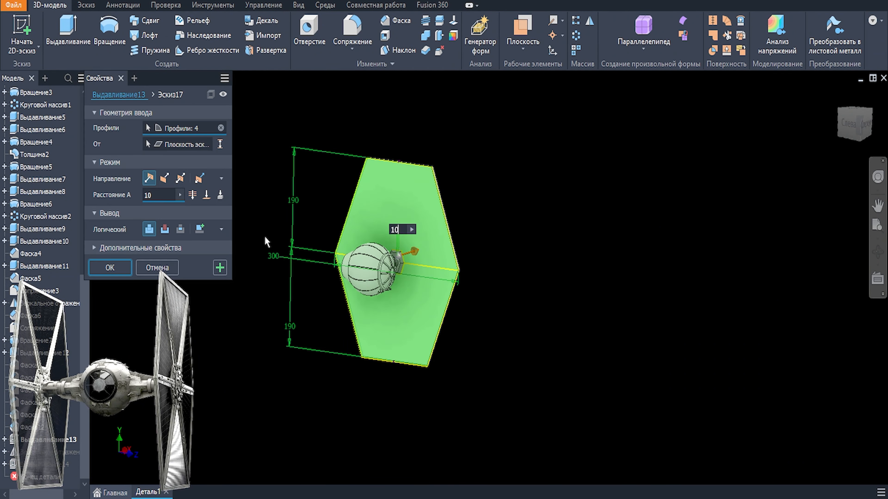
# Set the wing panel extrusion's thickness to 10 mm
pyautogui.press('Return')
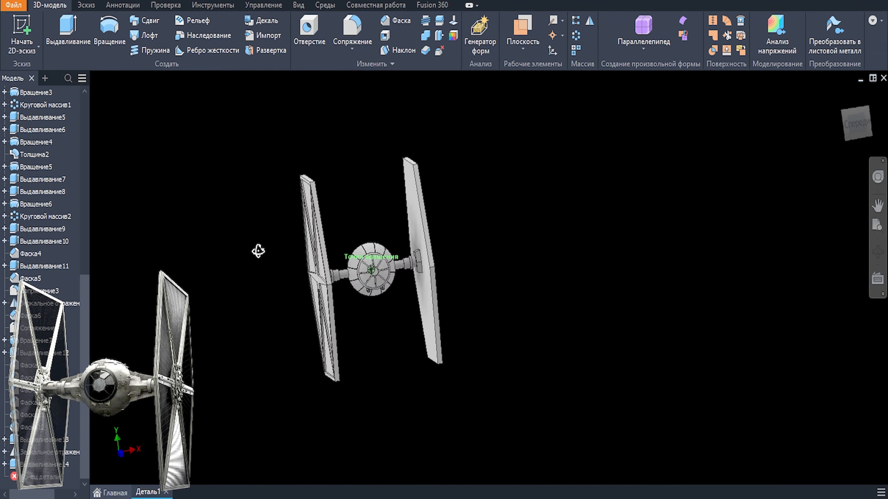
# Fillet the wing panel's corner edges with a 4 mm radius
pyautogui.scroll(10, 395, 203)
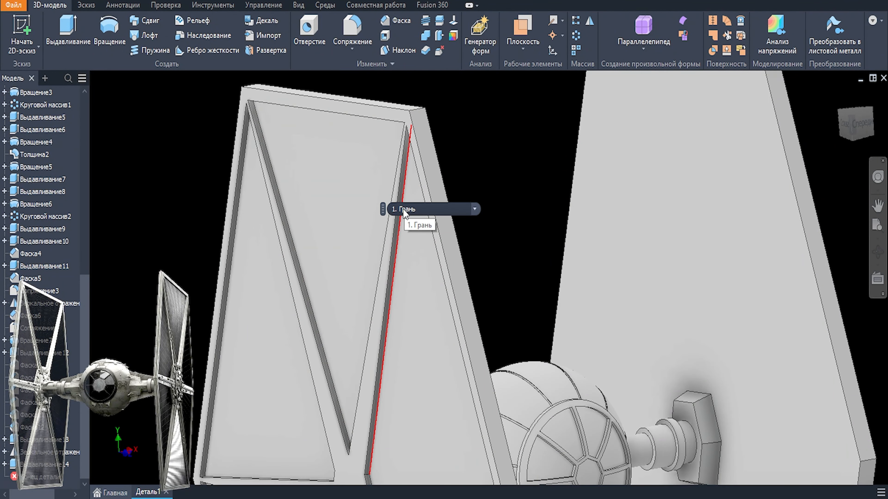
pyautogui.click(417, 109)
pyautogui.press('f')
pyautogui.keyDown('shift'); pyautogui.moveTo(307, 190); pyautogui.dragTo(412, 224, button='middle'); pyautogui.keyUp('shift')
pyautogui.click(327, 196)
pyautogui.keyDown('shift'); pyautogui.moveTo(332, 202); pyautogui.dragTo(517, 314, button='middle'); pyautogui.keyUp('shift')
pyautogui.click(496, 372)
pyautogui.keyDown('shift'); pyautogui.moveTo(525, 406); pyautogui.dragTo(640, 228, button='middle'); pyautogui.keyUp('shift')
pyautogui.scroll(-4, 583, 217)
pyautogui.click(568, 192)
pyautogui.write('4')
pyautogui.keyDown('shift'); pyautogui.moveTo(583, 217); pyautogui.dragTo(518, 241, button='middle'); pyautogui.keyUp('shift')
pyautogui.press('Return')
# Examine the ends of the lower ribs on the wing panel and check their lines in the rib sketch
pyautogui.scroll(4, 587, 390)
pyautogui.moveTo(586, 391); pyautogui.dragTo(584, 223, button='middle')
pyautogui.scroll(6, 472, 437)
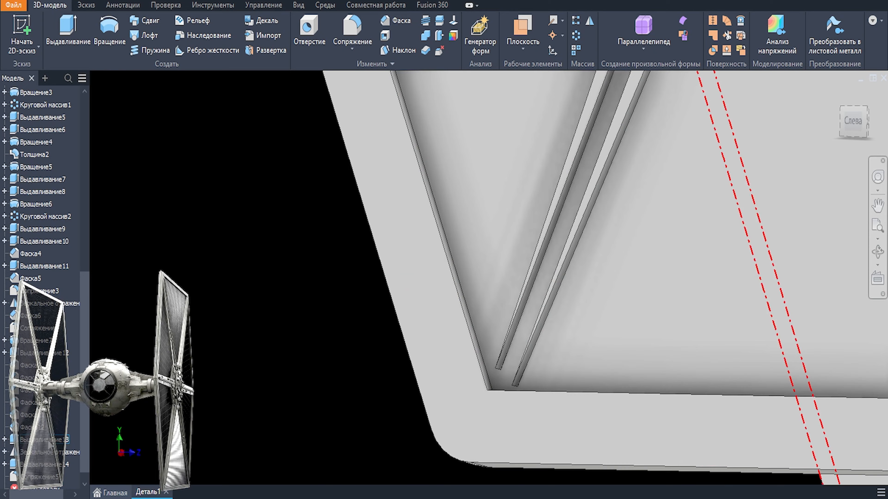
pyautogui.click(5, 465)
pyautogui.doubleClick(37, 477)
pyautogui.scroll(-6, 376, 439)
pyautogui.moveTo(379, 440); pyautogui.dragTo(490, 115, button='middle')
pyautogui.scroll(8, 434, 345)
pyautogui.scroll(-8, 463, 273)
pyautogui.moveTo(517, 154); pyautogui.dragTo(455, 394, button='middle')
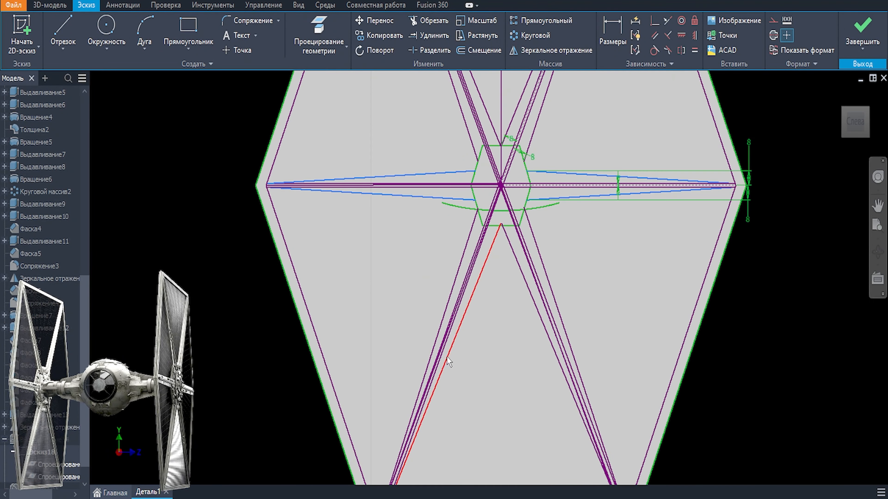
pyautogui.scroll(5, 493, 204)
pyautogui.click(862, 32)
# Delete the cut extrusion of the wing fields while keeping its sketch
pyautogui.click(45, 439)
pyautogui.press('Delete')
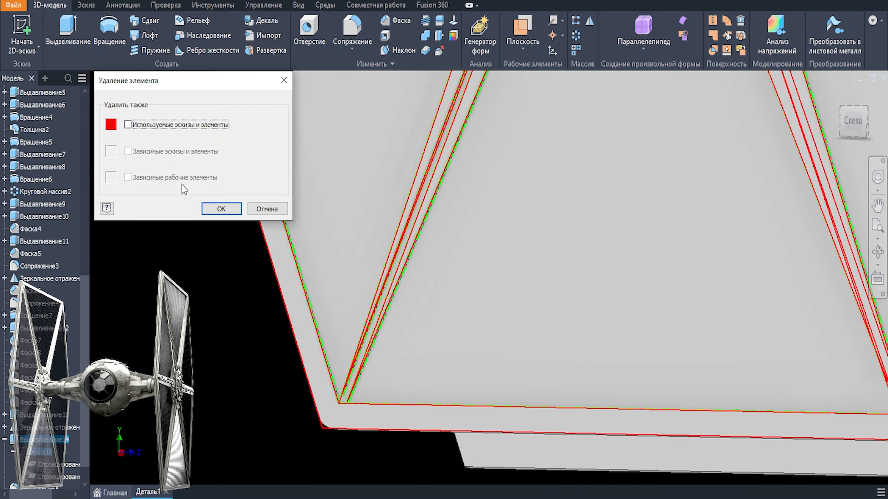
pyautogui.click(220, 209)
pyautogui.scroll(-3, 166, 388)
# Reopen the rib sketch and remove the mirrored rib lines from the left and lower spokes
pyautogui.doubleClick(69, 450)
pyautogui.scroll(-3, 418, 241)
pyautogui.moveTo(418, 241); pyautogui.dragTo(423, 363, button='middle')
pyautogui.moveTo(209, 123); pyautogui.dragTo(450, 470)
pyautogui.scroll(6, 434, 183)
pyautogui.keyDown('ctrl'); pyautogui.click(479, 131); pyautogui.keyUp('ctrl')
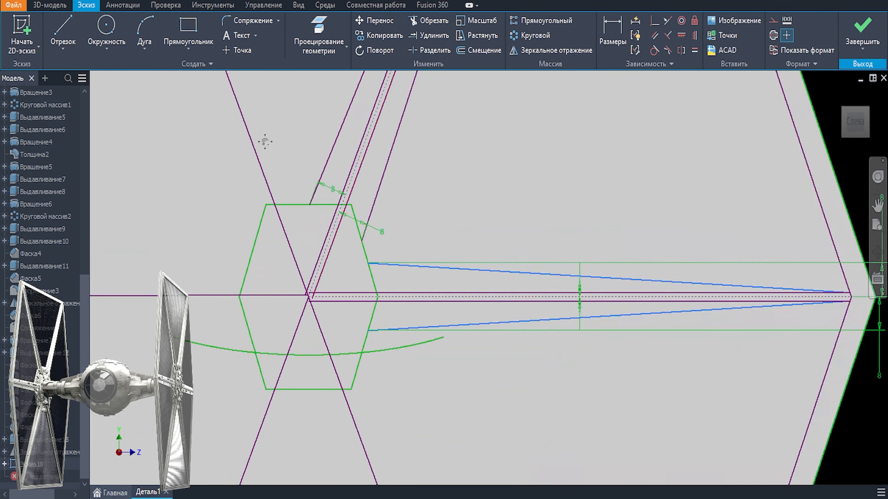
# Offset the upper-left diagonal spoke to both sides, matching the width of the upper-right one
pyautogui.scroll(3, 353, 225)
pyautogui.press('o')
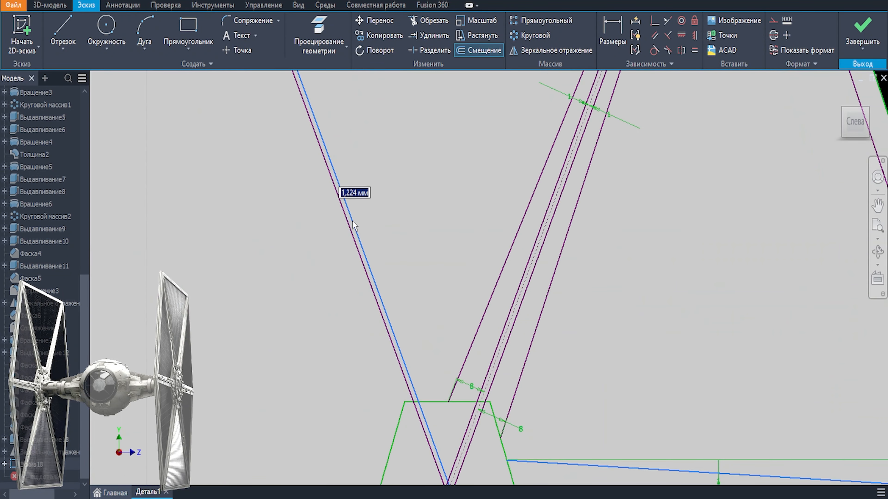
pyautogui.press('Escape')
# Draw tapered rib lines on both sides of the upper-left spoke and dimension their inner ends 8 mm from it
pyautogui.press('l')
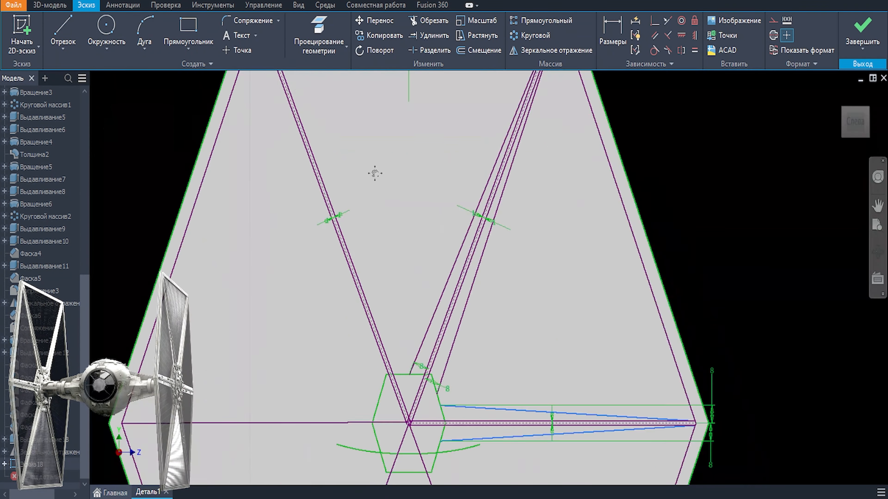
pyautogui.press('l')
pyautogui.click(244, 158)
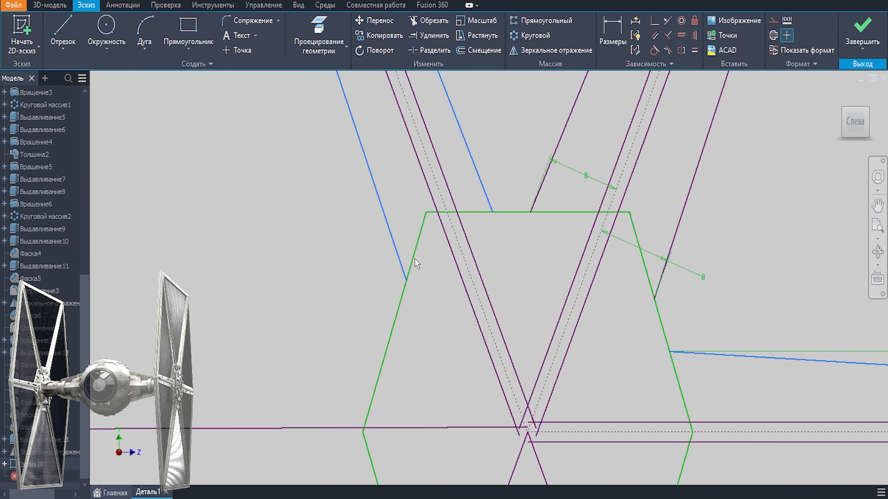
pyautogui.press('d')
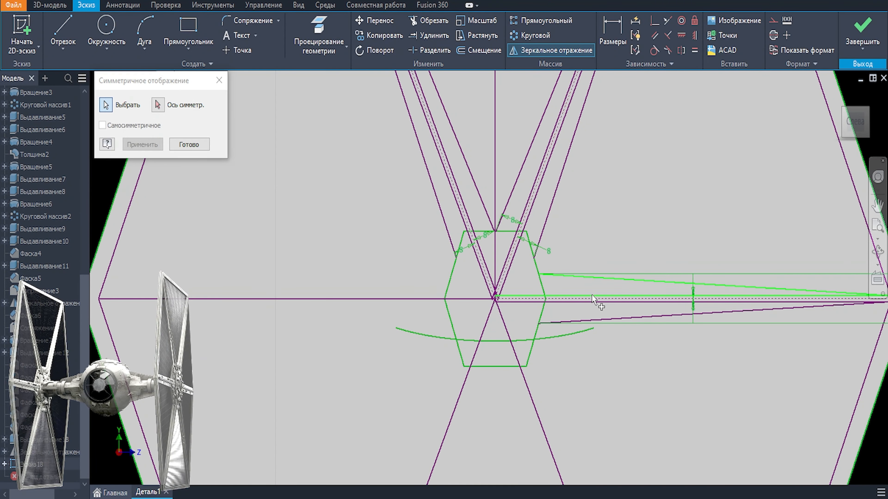
# Mirror the right horizontal rib's lines about the vertical centre line onto the left spoke
pyautogui.click(573, 322)
pyautogui.scroll(6, 519, 315)
pyautogui.click(503, 255)
pyautogui.click(158, 105)
pyautogui.click(432, 161)
pyautogui.click(143, 144)
pyautogui.click(189, 144)
pyautogui.scroll(-9, 420, 243)
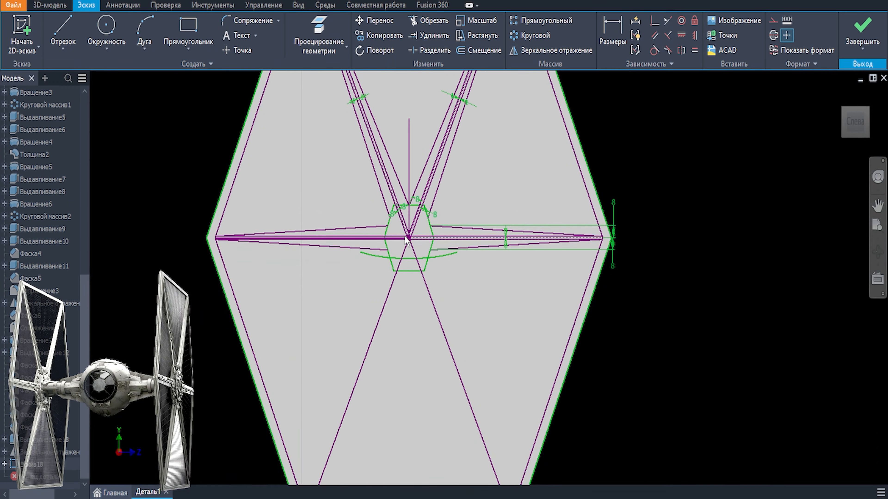
# Mirror the two upper diagonal ribs about the horizontal centre line onto the lower spokes
pyautogui.scroll(3, 465, 173)
pyautogui.click(550, 51)
pyautogui.click(413, 206)
pyautogui.scroll(3, 411, 208)
pyautogui.click(292, 221)
pyautogui.moveTo(284, 232); pyautogui.dragTo(476, 238, button='middle')
pyautogui.click(158, 105)
pyautogui.click(462, 386)
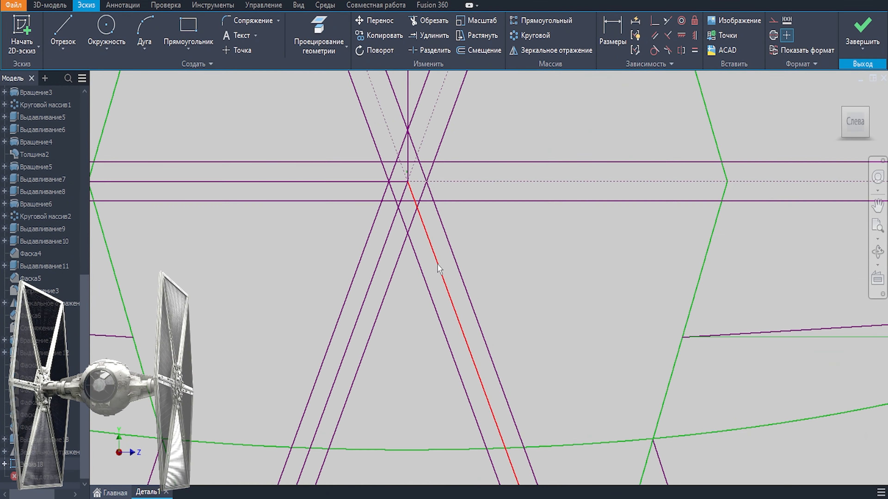
pyautogui.scroll(-8, 437, 263)
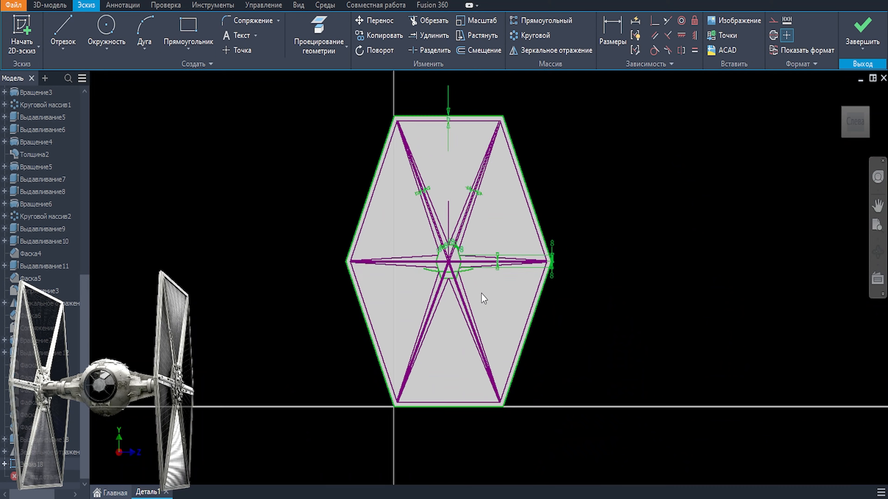
# Cut the six fields between the ribs 3 mm deep into the wing panel
pyautogui.press('F6')
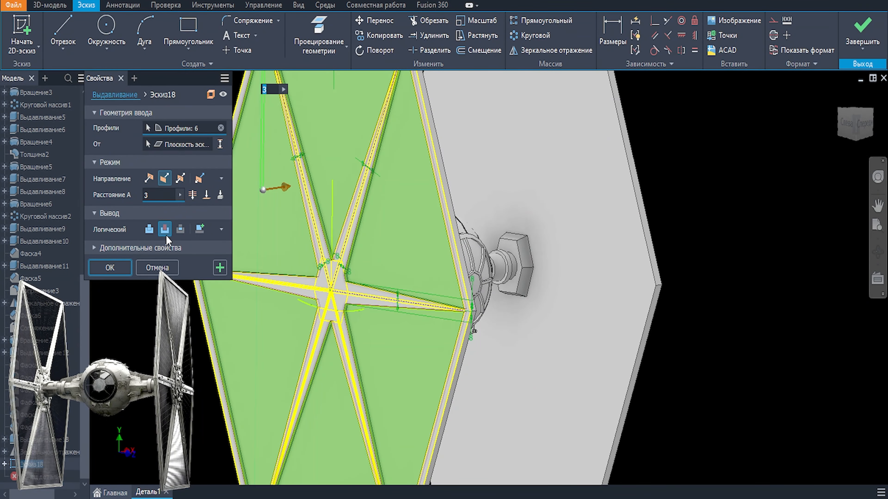
pyautogui.press('Return')
# In a new sketch on the wing panel's outer face, project the mounting plate's hexagon and slice the model at the sketch plane
pyautogui.scroll(-3, 254, 228)
pyautogui.click(300, 196)
pyautogui.click(385, 202)
pyautogui.click(319, 35)
pyautogui.scroll(7, 489, 304)
pyautogui.keyDown('shift'); pyautogui.moveTo(476, 293); pyautogui.dragTo(675, 281, button='middle'); pyautogui.keyUp('shift')
pyautogui.keyDown('shift'); pyautogui.moveTo(753, 284); pyautogui.dragTo(533, 252, button='middle'); pyautogui.keyUp('shift')
pyautogui.press('F7')
# Offset the projected hexagon outward by 3 mm and turn off the sliced view of the model
pyautogui.scroll(6, 489, 271)
pyautogui.click(484, 51)
pyautogui.click(500, 241)
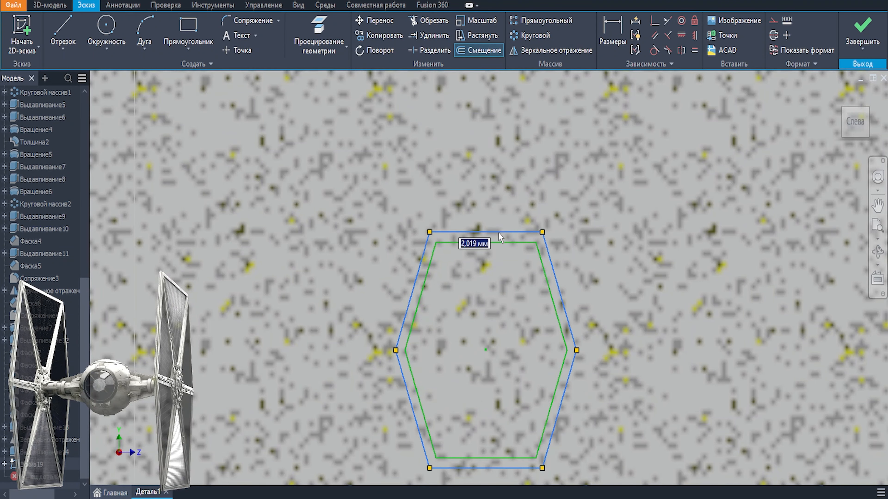
pyautogui.write('3')
pyautogui.press('Return')
pyautogui.scroll(-2, 505, 236)
pyautogui.press('F7')
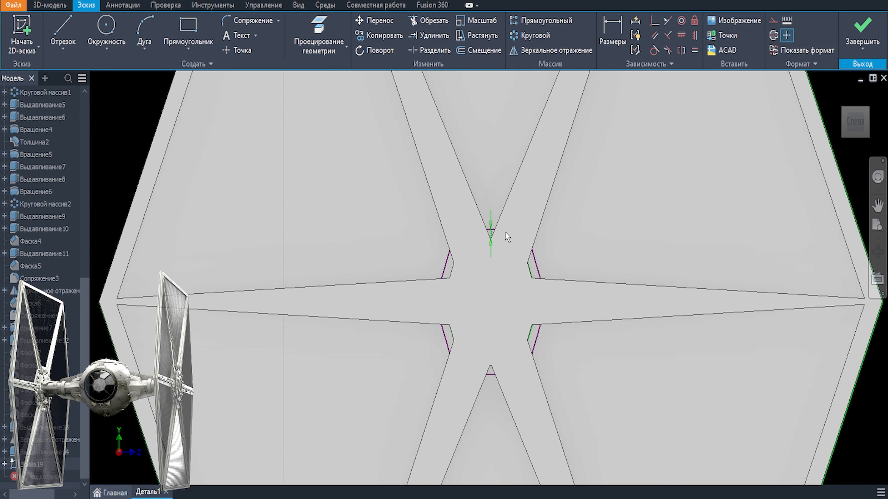
# Set the hexagon's offset distance to 5 mm
pyautogui.doubleClick(492, 233)
pyautogui.write('5')
pyautogui.press('Return')
pyautogui.press('e')
pyautogui.scroll(-5, 495, 241)
pyautogui.keyDown('shift'); pyautogui.moveTo(495, 242); pyautogui.dragTo(355, 256, button='middle'); pyautogui.keyUp('shift')
pyautogui.click(339, 300)
pyautogui.click(349, 279)
pyautogui.write('6')
pyautogui.scroll(5, 345, 305)
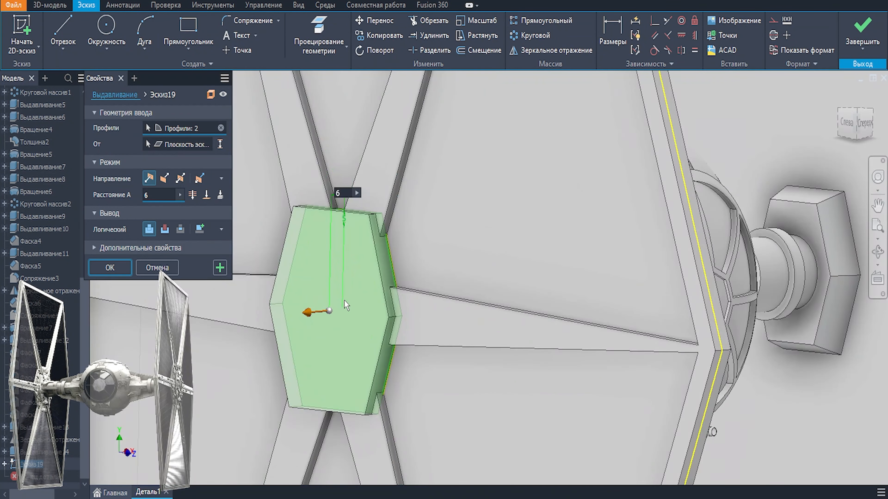
pyautogui.press('Escape')
pyautogui.scroll(3, 376, 267)
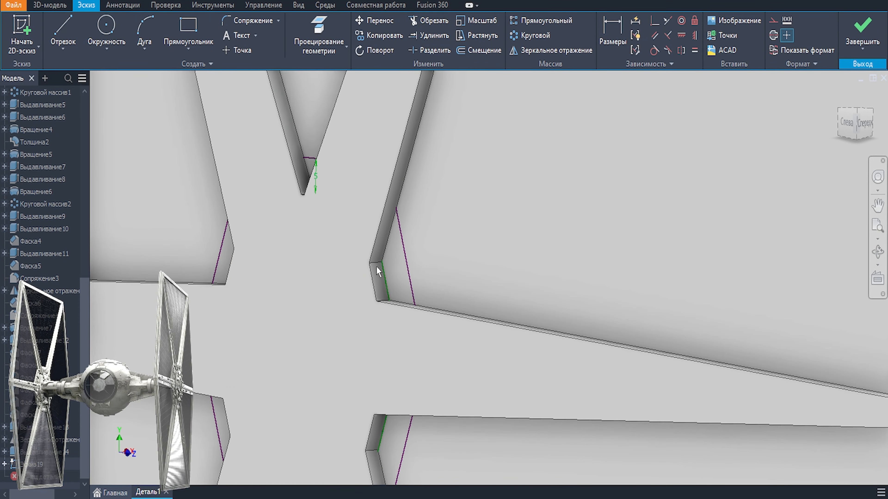
# Extrude the inner hexagon profile 6 mm outward from the wing panel's outer face, joined to the body
pyautogui.press('e')
pyautogui.click(337, 271)
pyautogui.write('6')
pyautogui.click(148, 183)
pyautogui.scroll(-5, 290, 303)
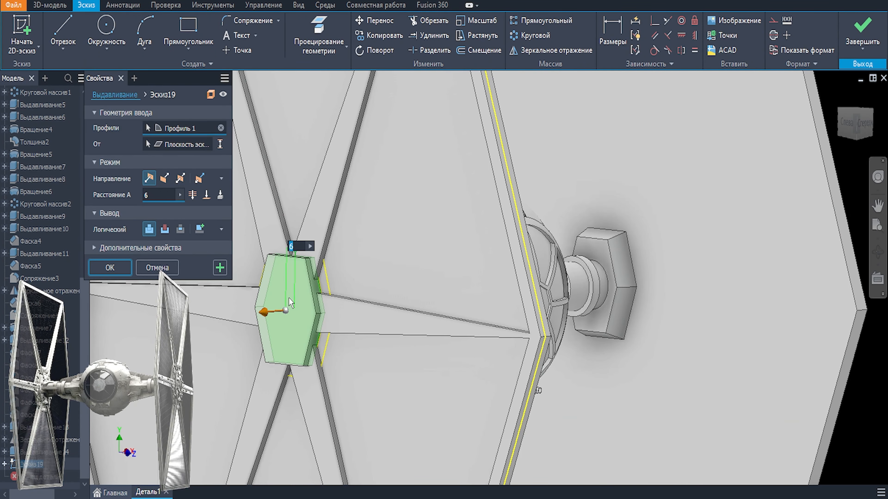